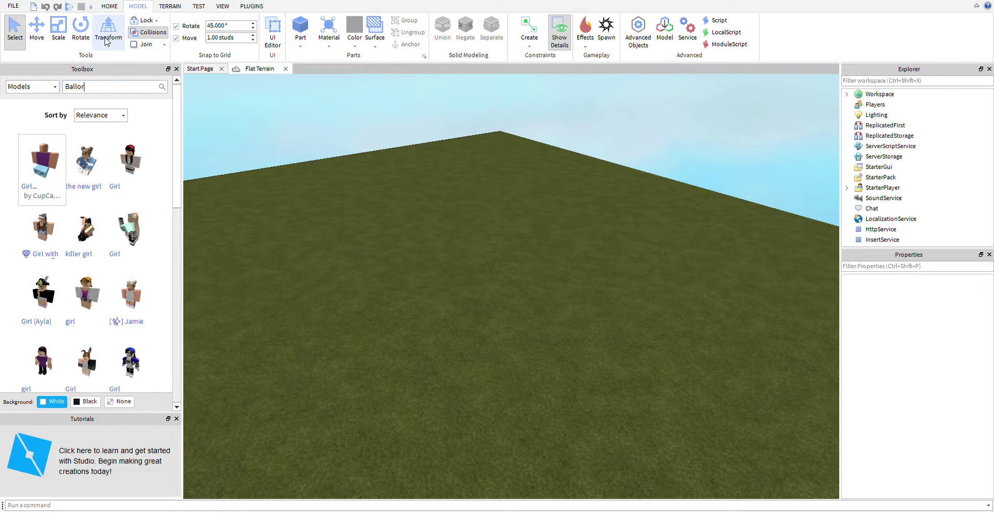
- Search the model library for Ballora and browse the results
key("Return")
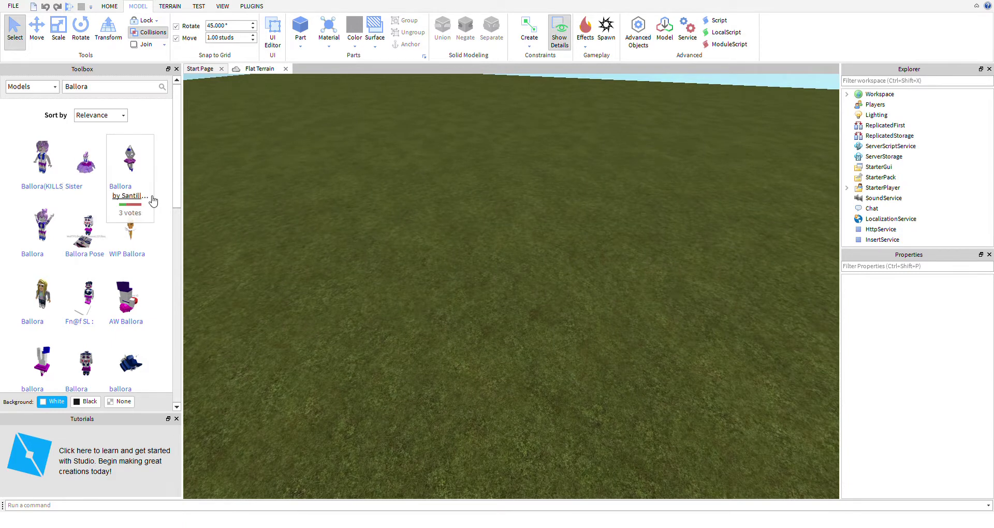
right_click_drag(343, 209, 400, 225)
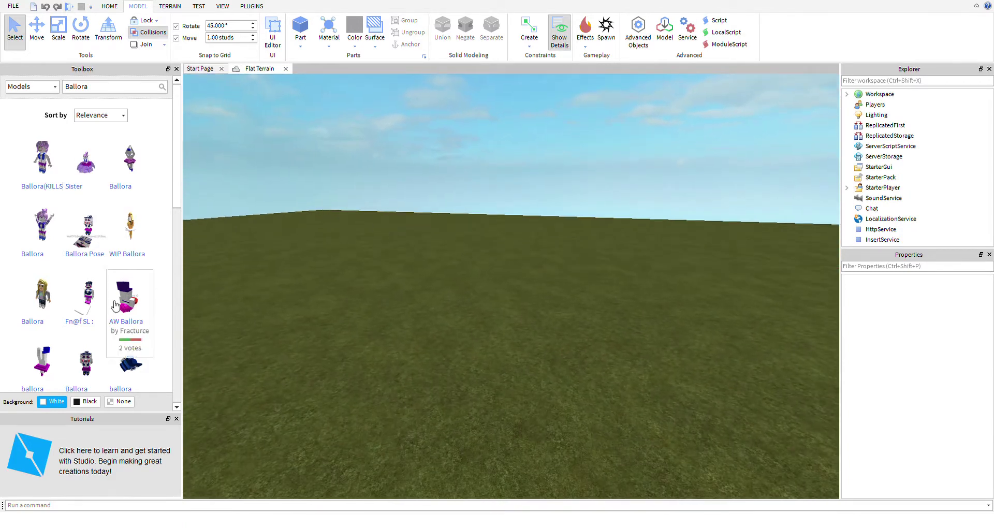
scroll(117, 253, "down", 1)
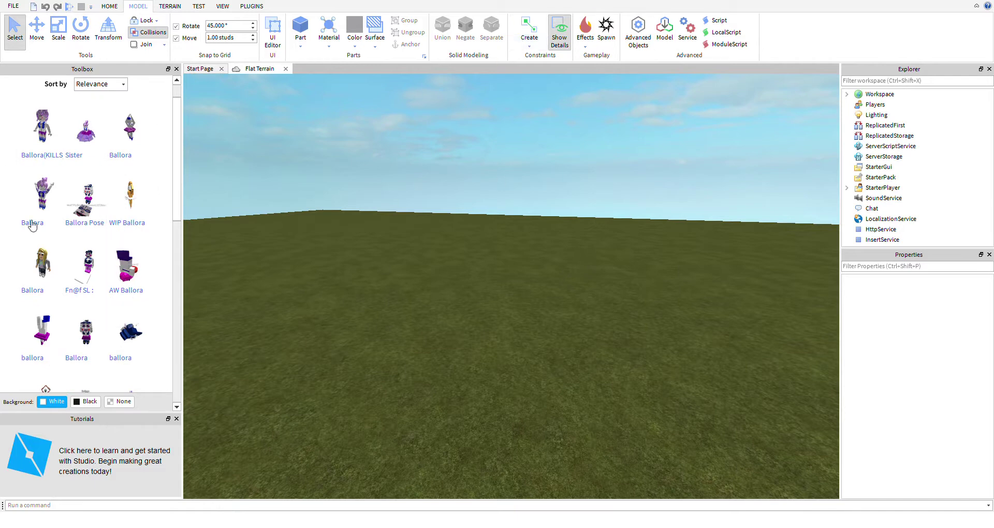
scroll(104, 237, "down", 2)
scroll(105, 237, "down", 2)
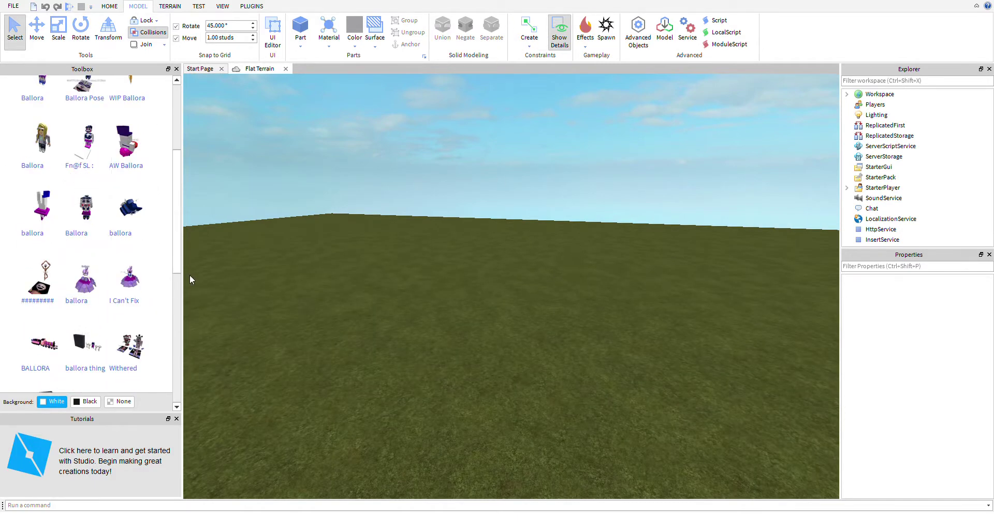
scroll(167, 270, "down", 1)
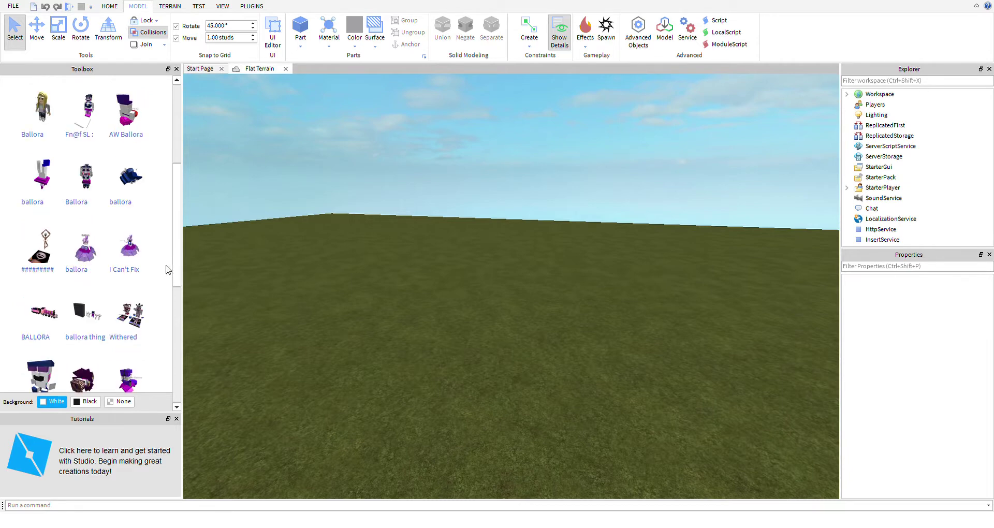
scroll(108, 244, "down", 1)
scroll(108, 242, "down", 1)
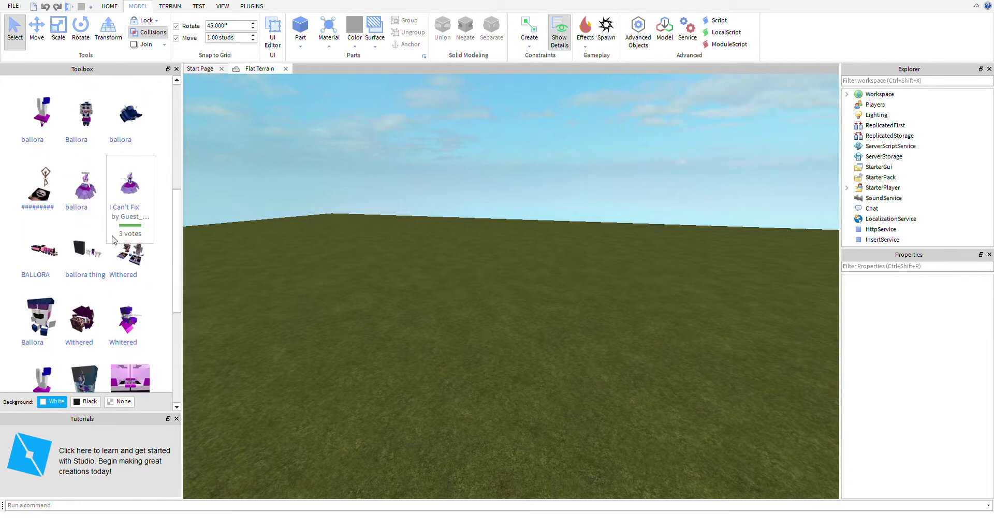
scroll(34, 331, "down", 3)
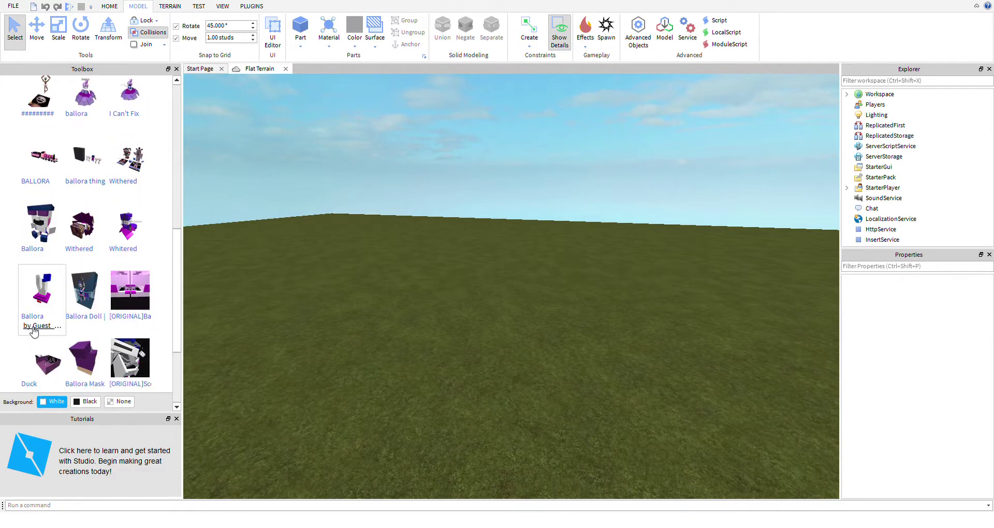
scroll(33, 332, "up", 10)
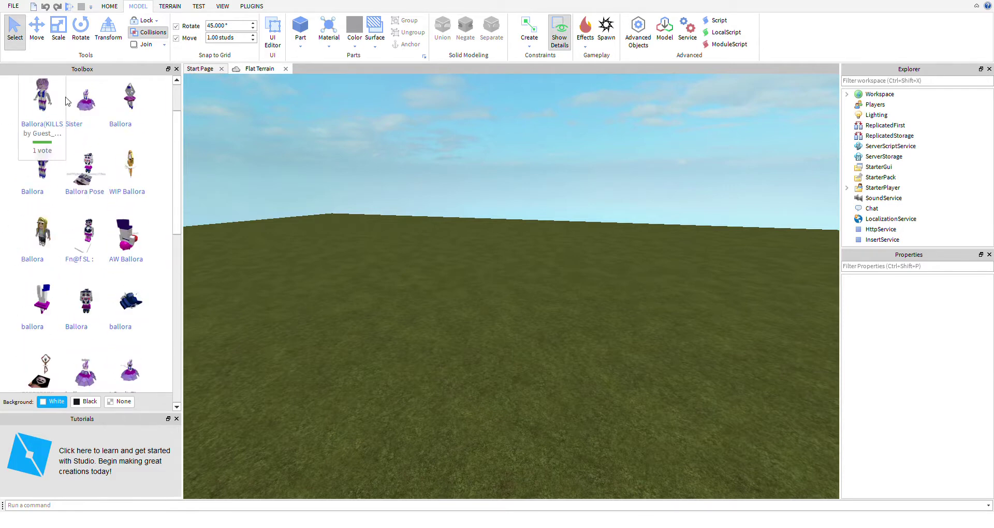
scroll(49, 165, "up", 2)
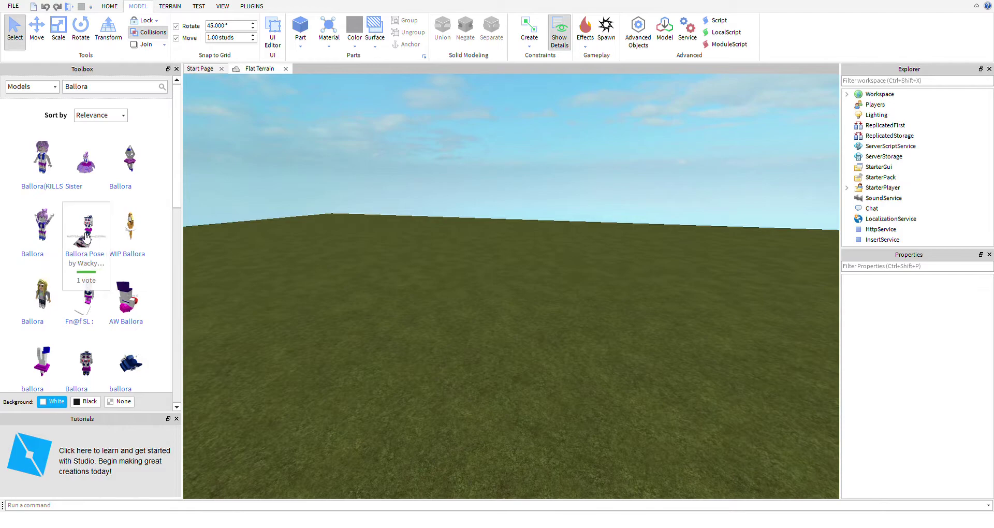
- Insert the Ballora model with raised arms into the place and view it from the front
left_click(58, 237)
key("f")
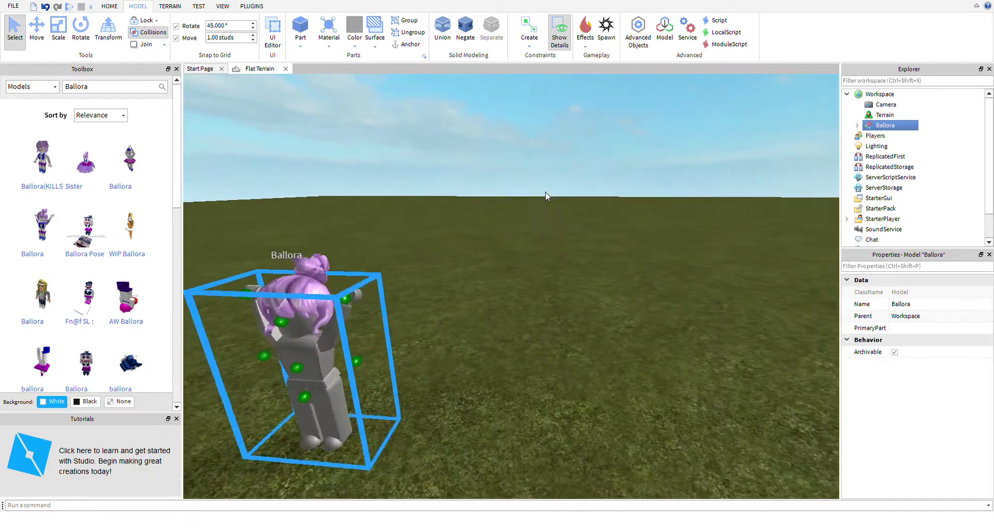
left_click(594, 211)
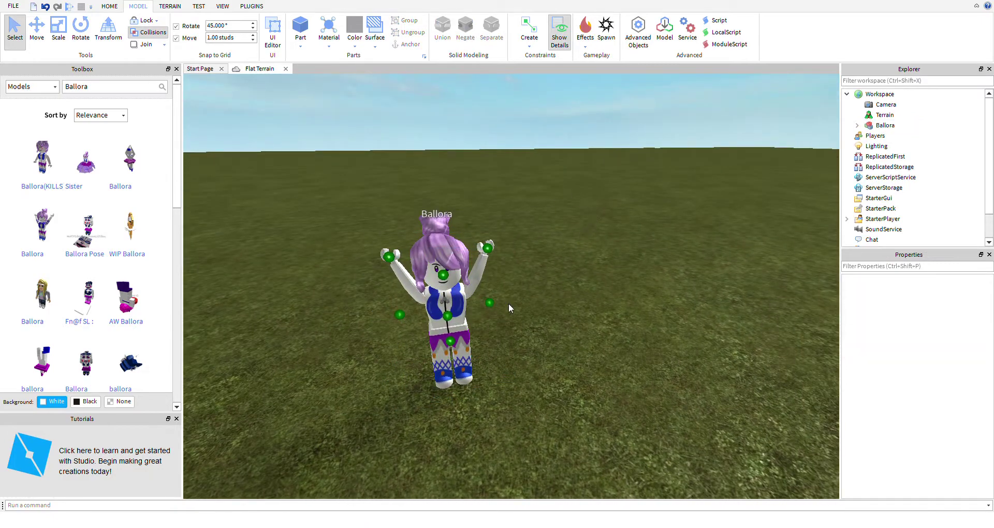
left_click(465, 335)
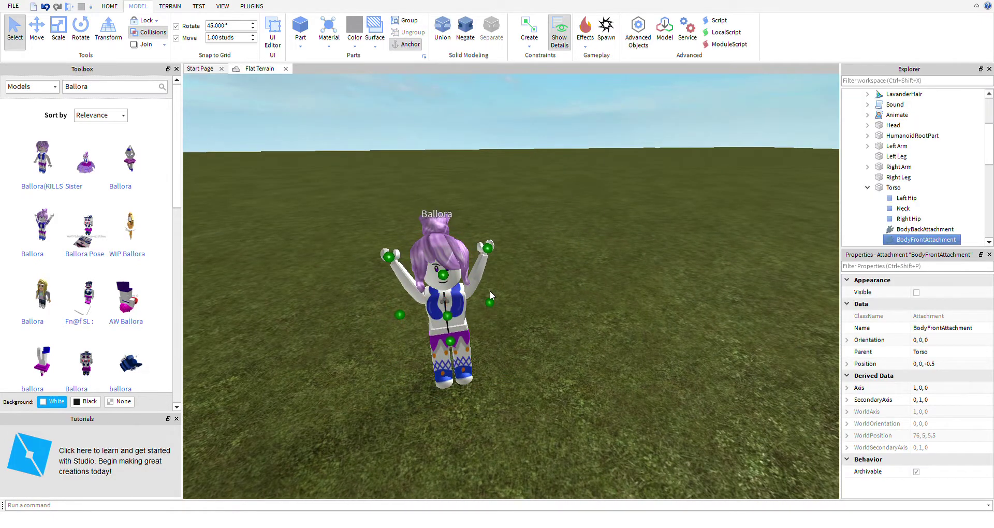
left_click(490, 291)
- Insert the Ballora(KILLS model, the one with lowered arms, onto free ground near the first Ballora
key("d")
key("a")
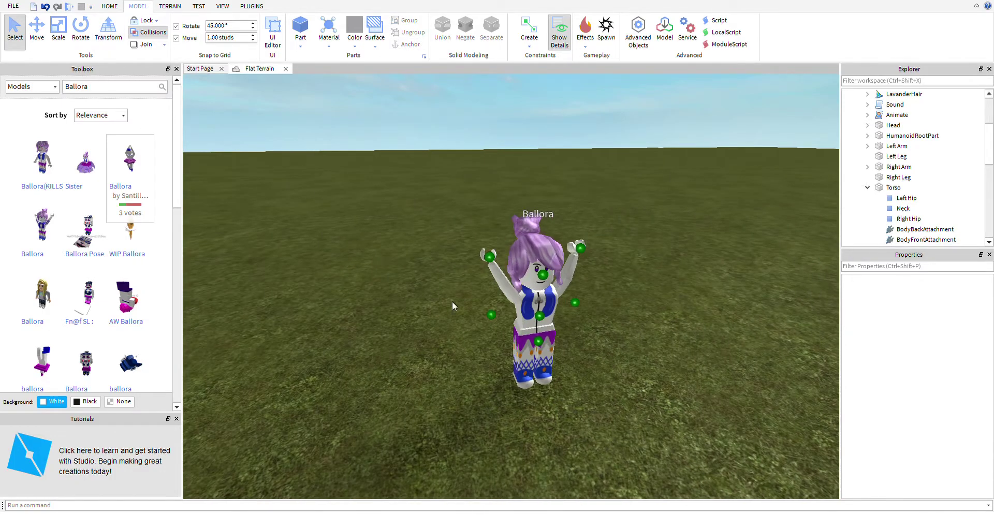
key("a")
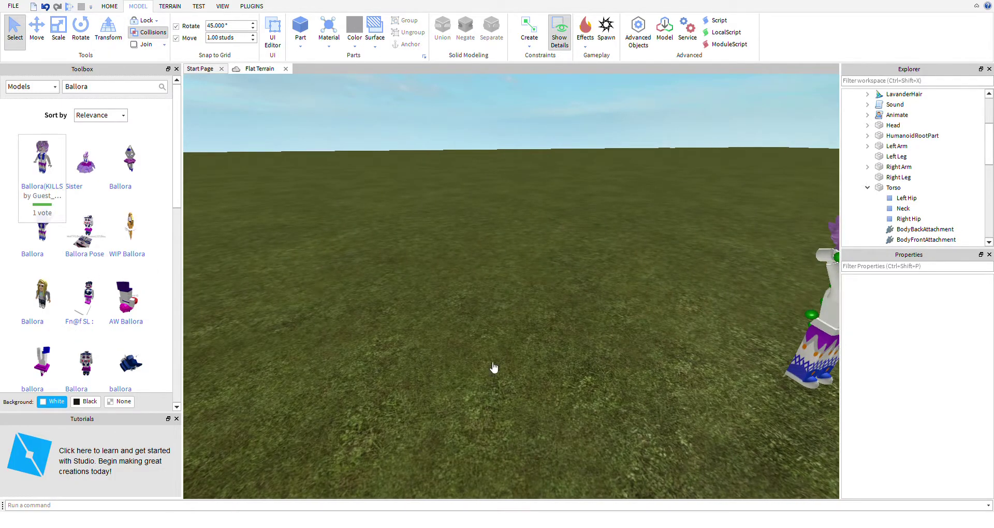
right_click_drag(494, 368, 503, 304)
key("w")
key("d")
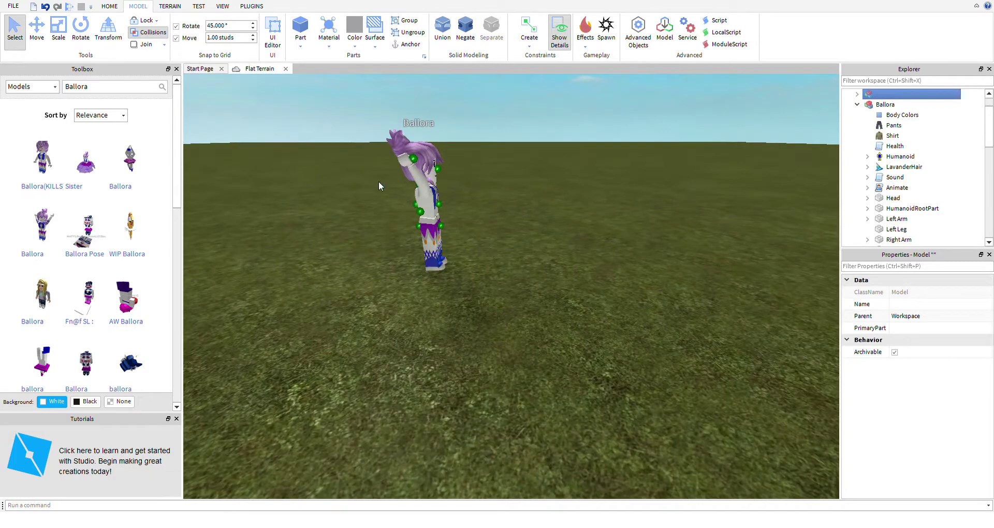
- Examine the raised-arms Ballora and its right arm attachment from different positions and distances
left_click(428, 200)
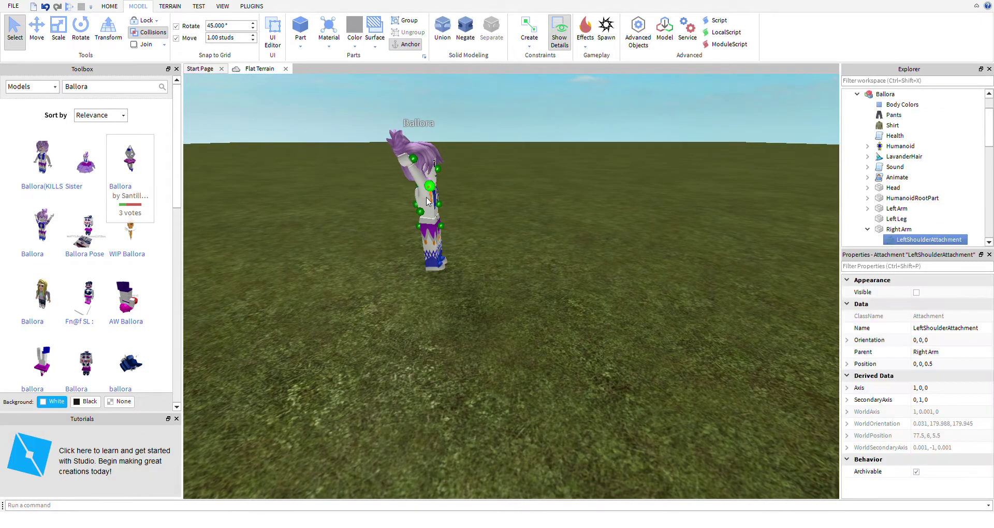
key("w")
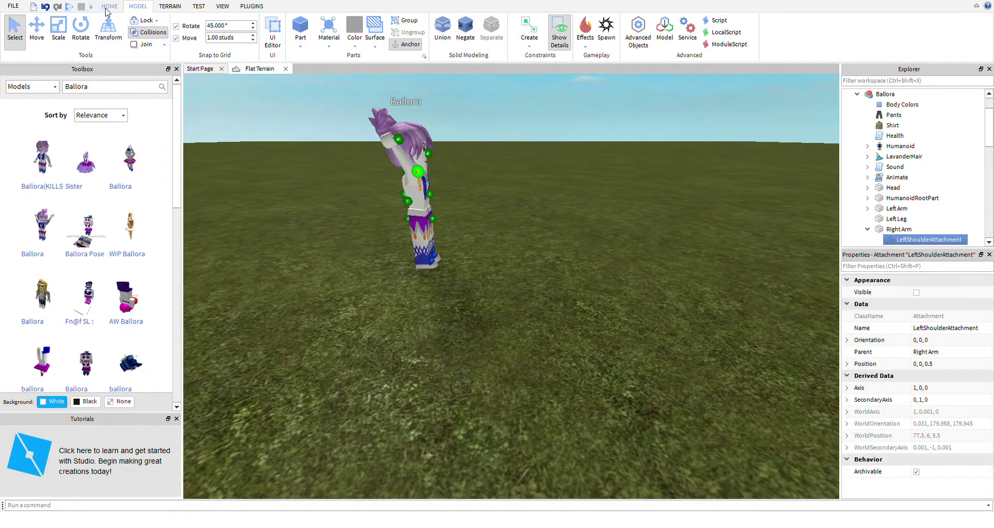
key("a")
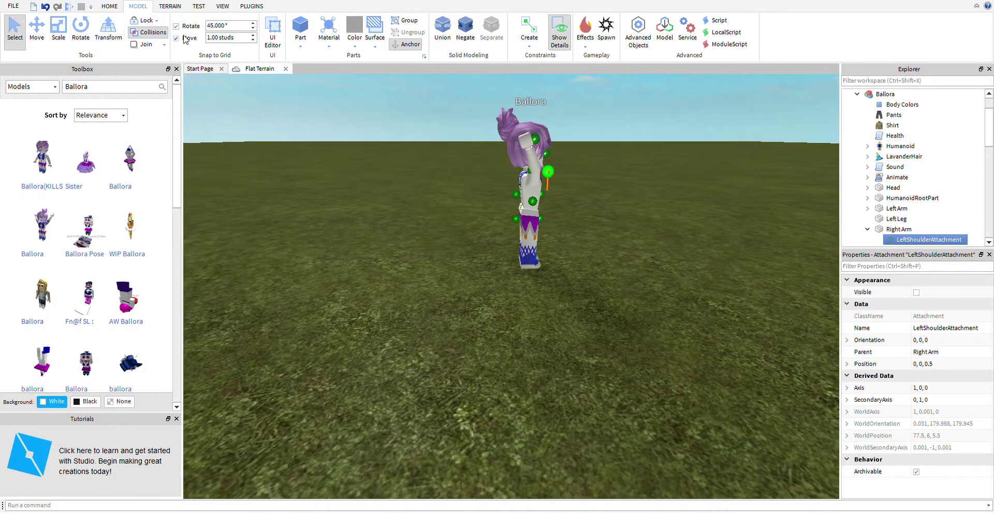
key("d")
left_click(495, 149)
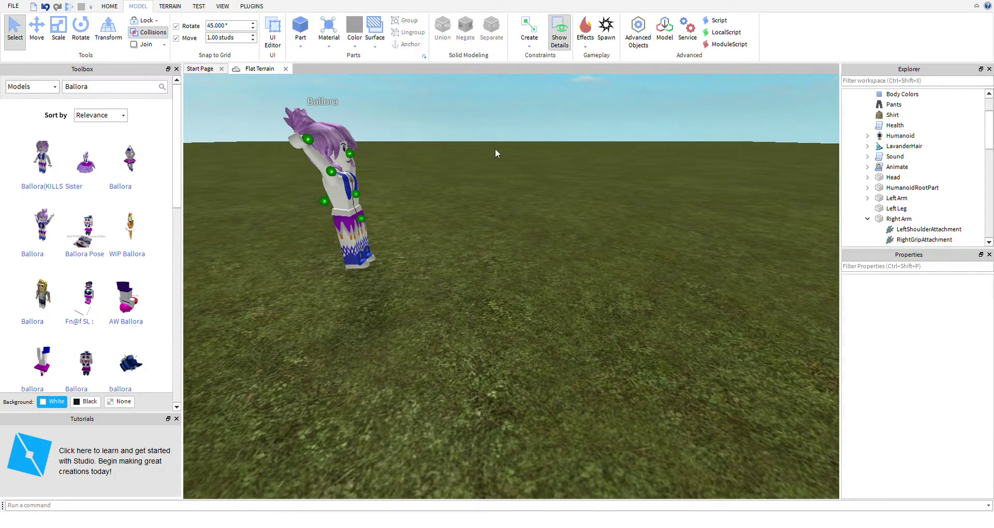
key("w")
scroll(492, 133, "up", 1)
scroll(493, 135, "down", 1)
scroll(493, 134, "down", 3)
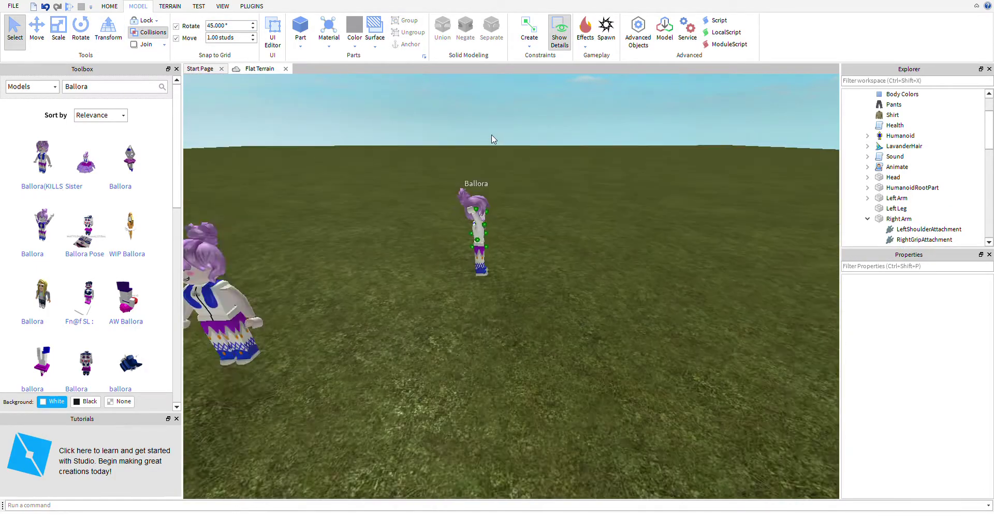
scroll(491, 136, "up", 2)
scroll(439, 135, "down", 1)
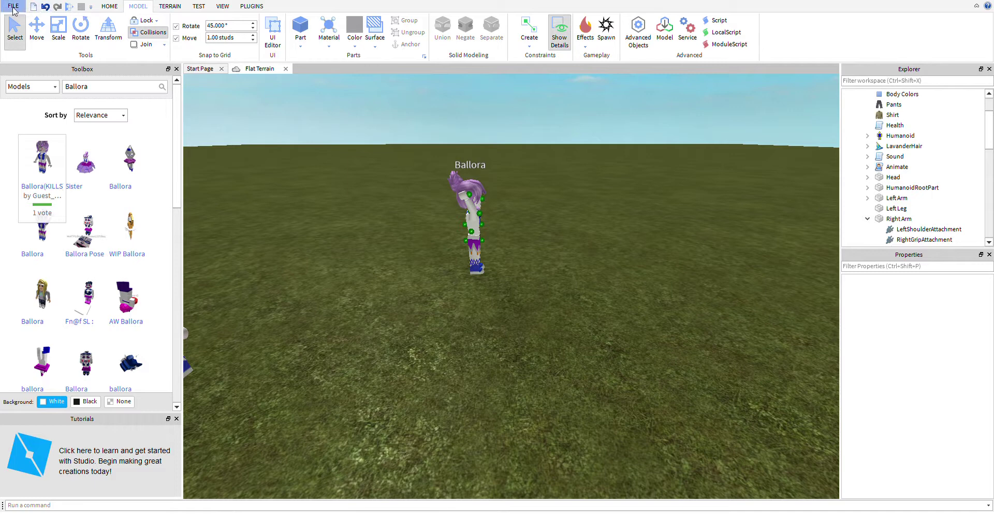
- Select the grip and shoulder attachments on the raised-arms Ballora's right arm one after another
left_click(110, 6)
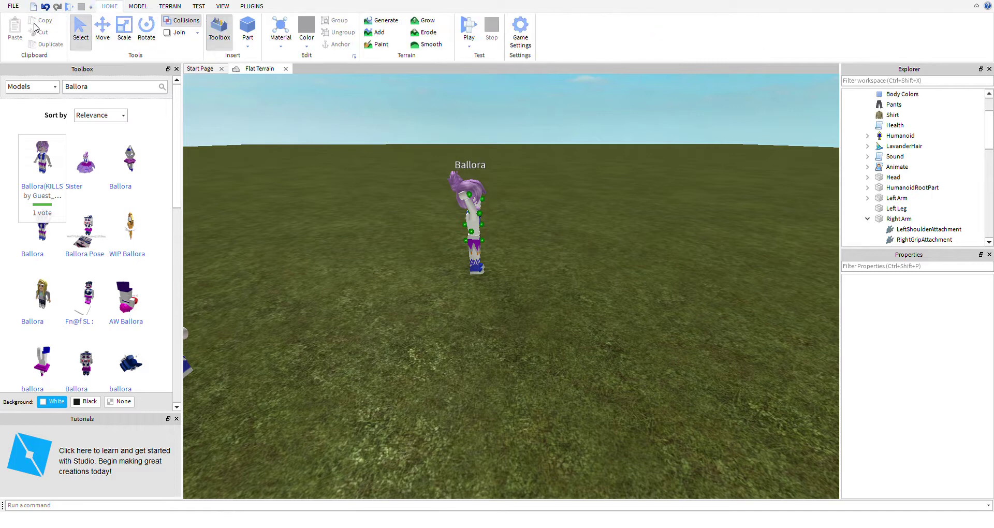
left_click(476, 196)
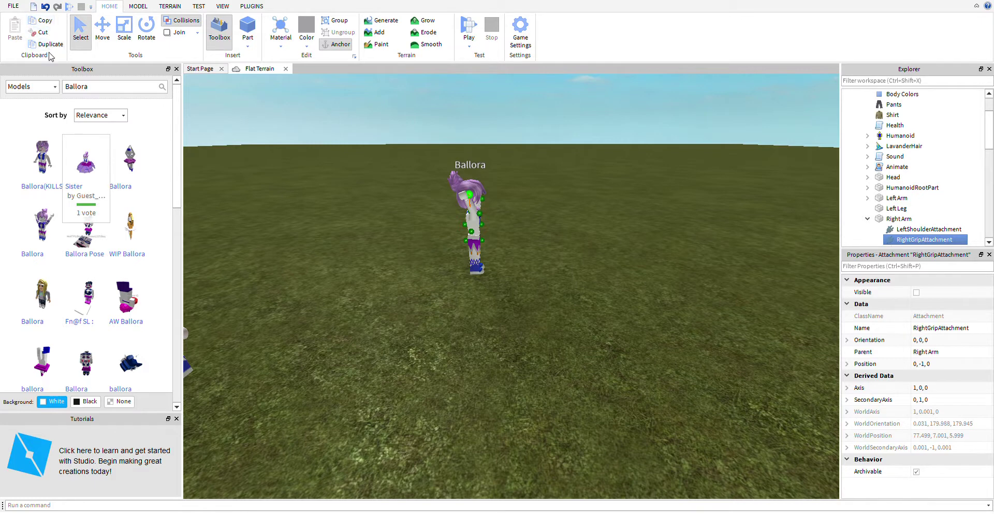
left_click(471, 231)
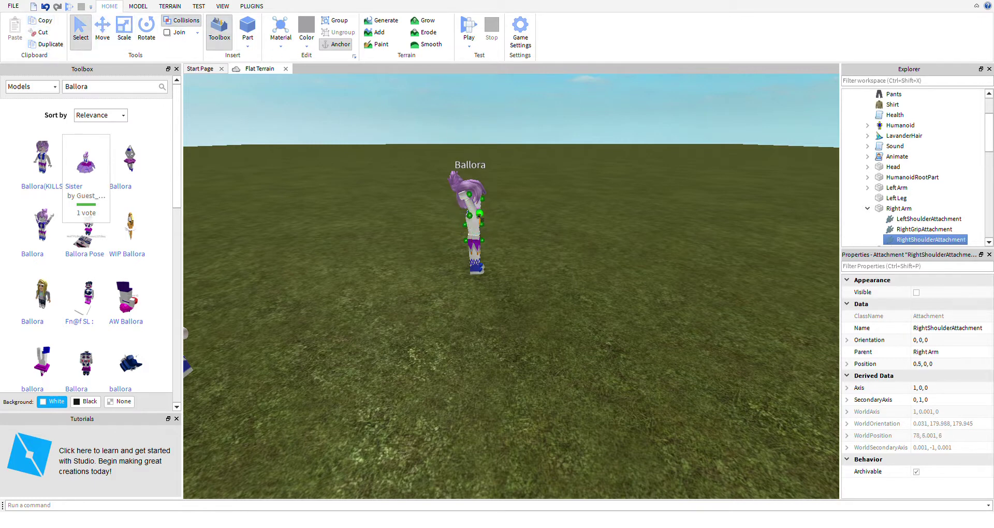
left_click(471, 198)
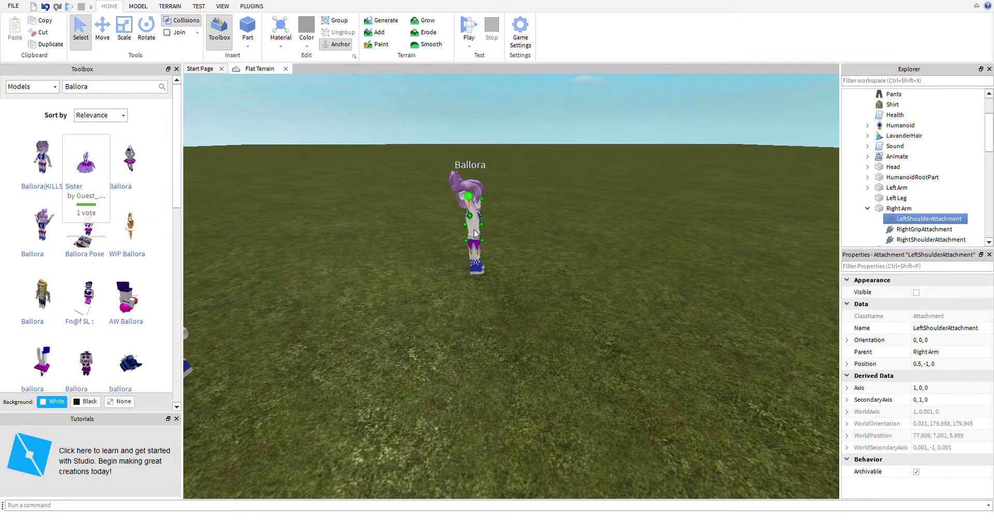
- Select the lowered-arms Ballora model as a whole, viewed from the front
right_click_drag(474, 230, 554, 233)
scroll(571, 248, "up", 4)
scroll(554, 232, "down", 6)
scroll(554, 232, "up", 5)
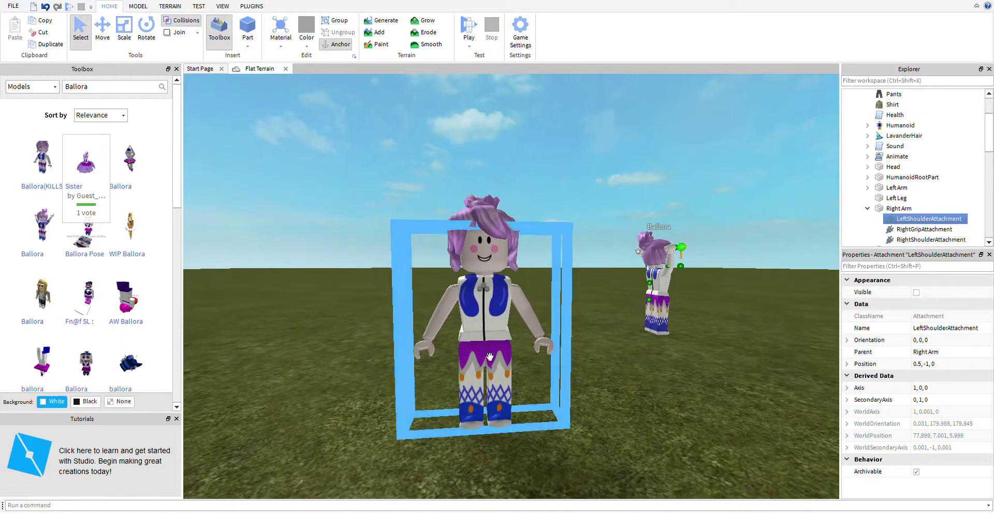
left_click(490, 357)
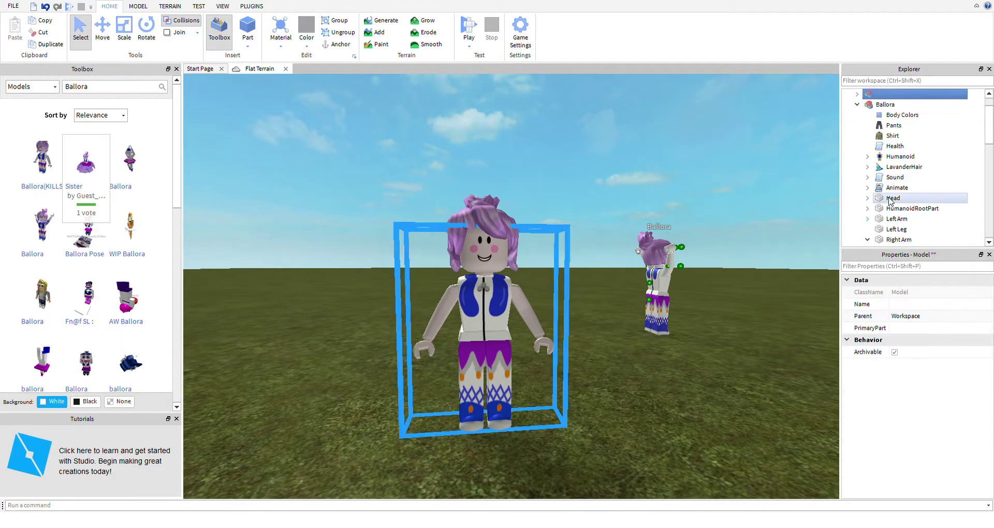
- Check the Head part of the raised-arms Ballora and reselect the lowered-arms model in the workspace hierarchy
scroll(892, 197, "down", 1)
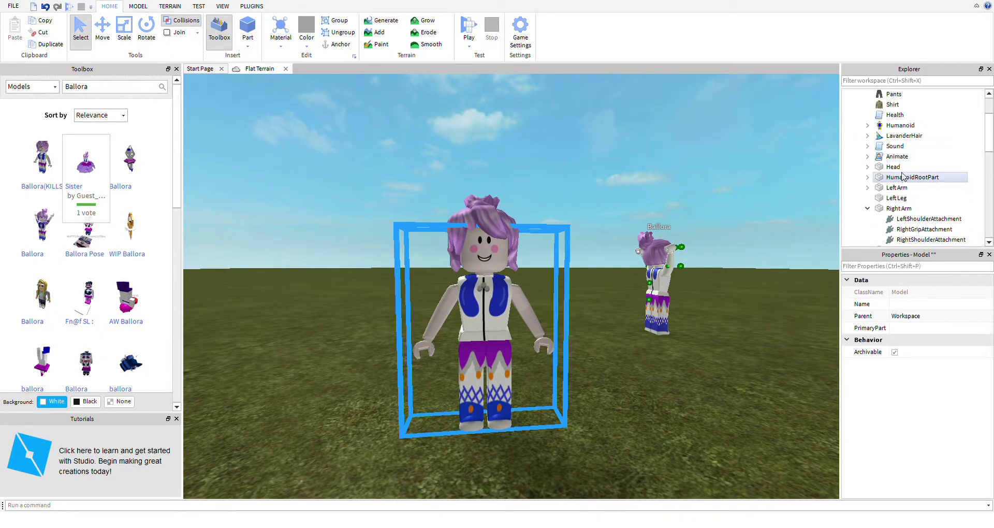
left_click(893, 167)
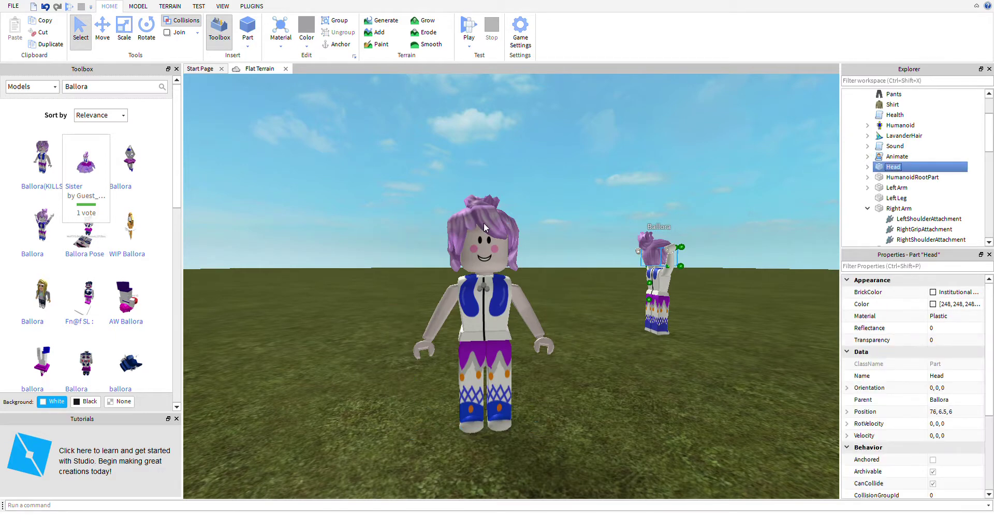
left_click(483, 223)
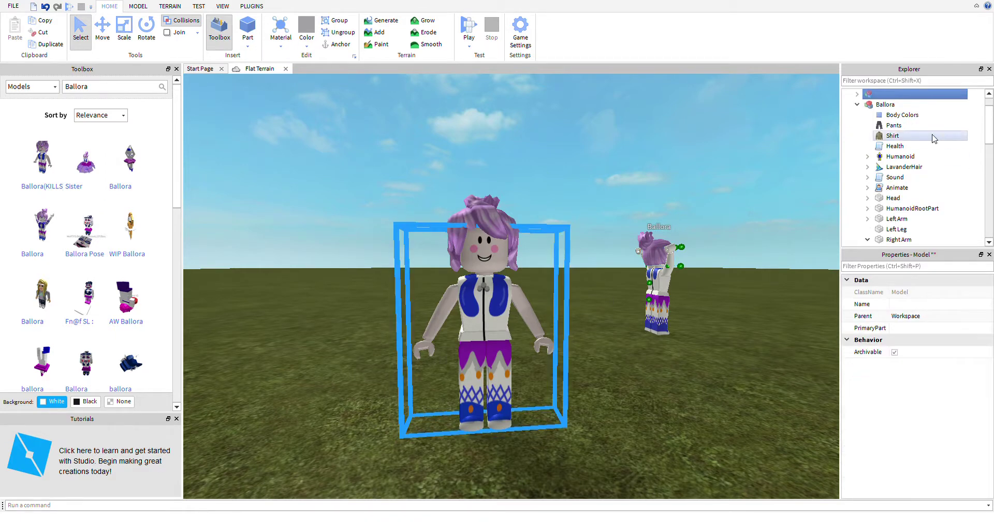
scroll(896, 136, "up", 1)
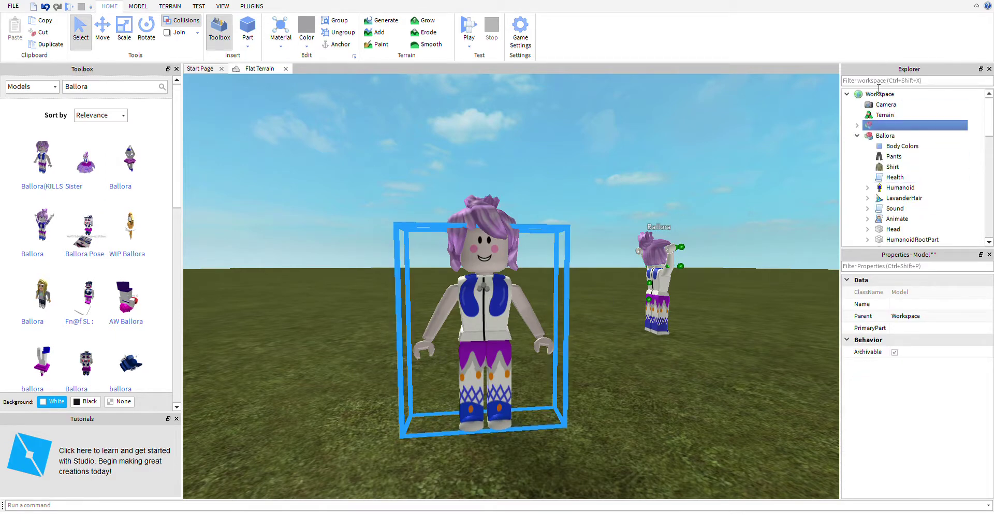
left_click(878, 81)
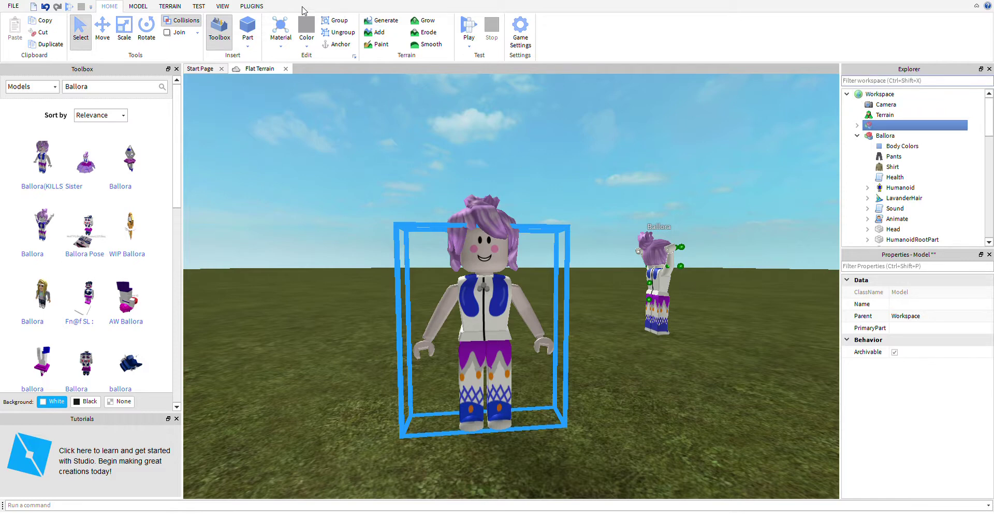
- Open the Advanced Objects list and dock it beneath the model's properties
left_click(138, 6)
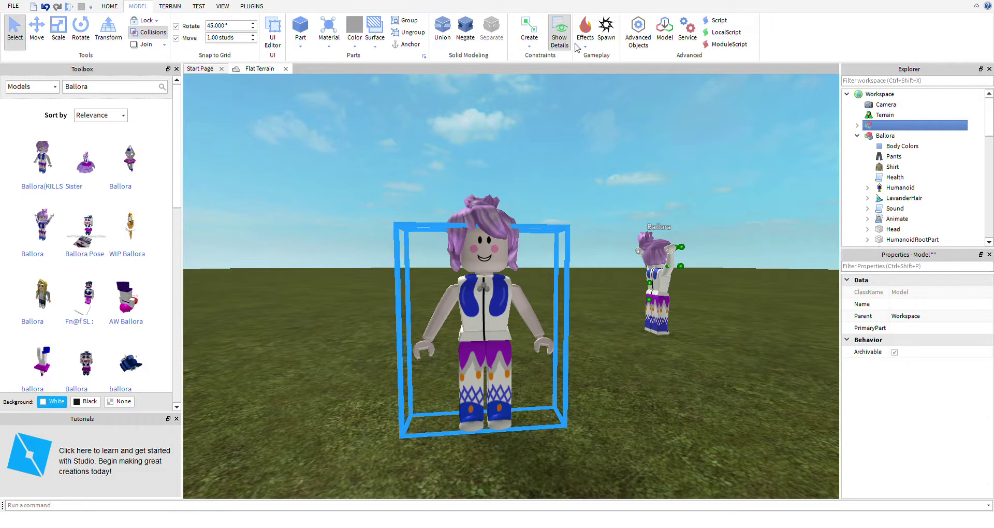
left_click(638, 34)
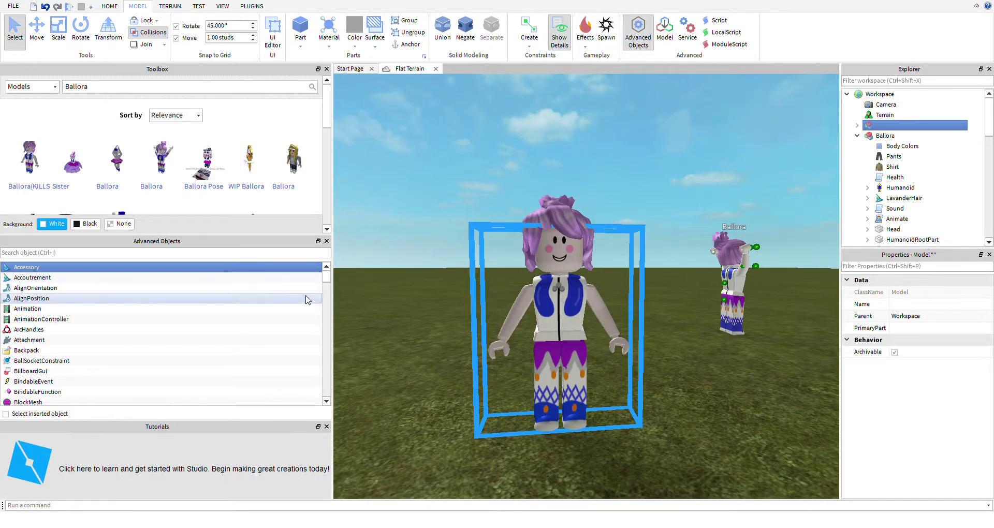
left_click(209, 254)
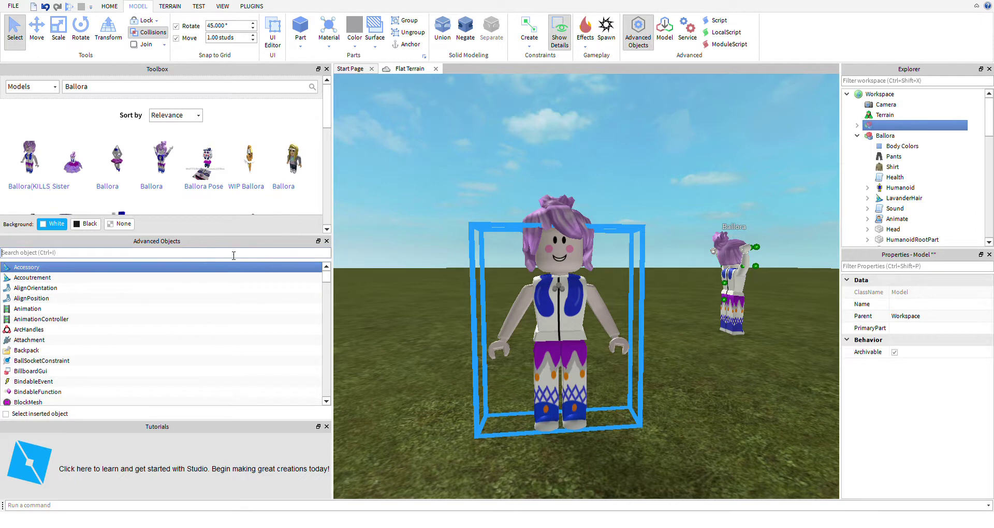
left_click_drag(169, 243, 983, 462)
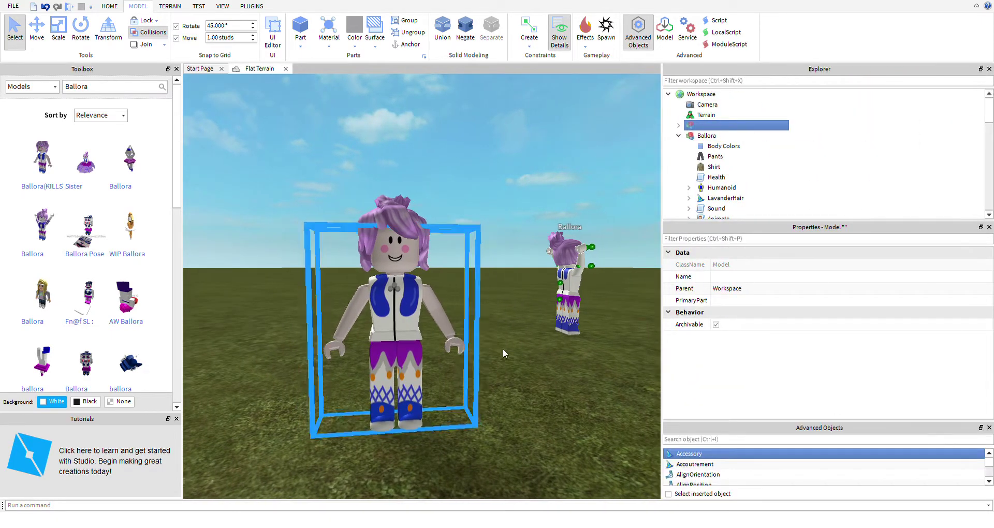
- Filter the workspace hierarchy for "head" and select the Head part of the lowered-arms Ballora
right_click_drag(559, 335, 549, 325)
scroll(779, 164, "down", 5)
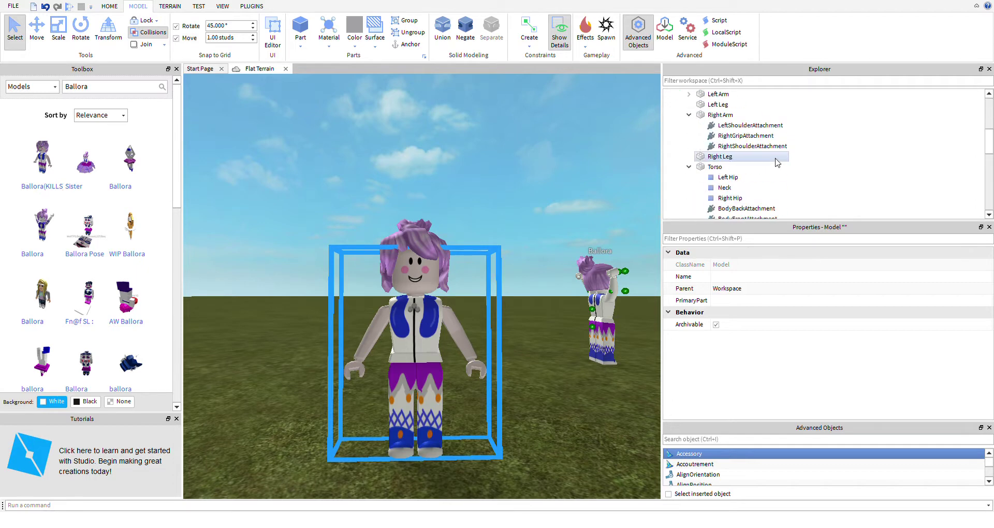
scroll(839, 163, "up", 5)
left_click(693, 83)
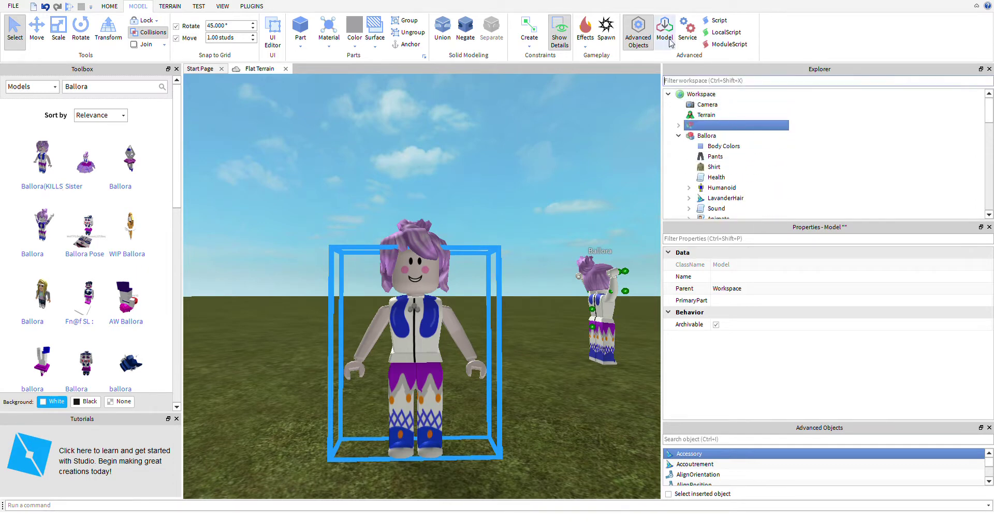
type("head")
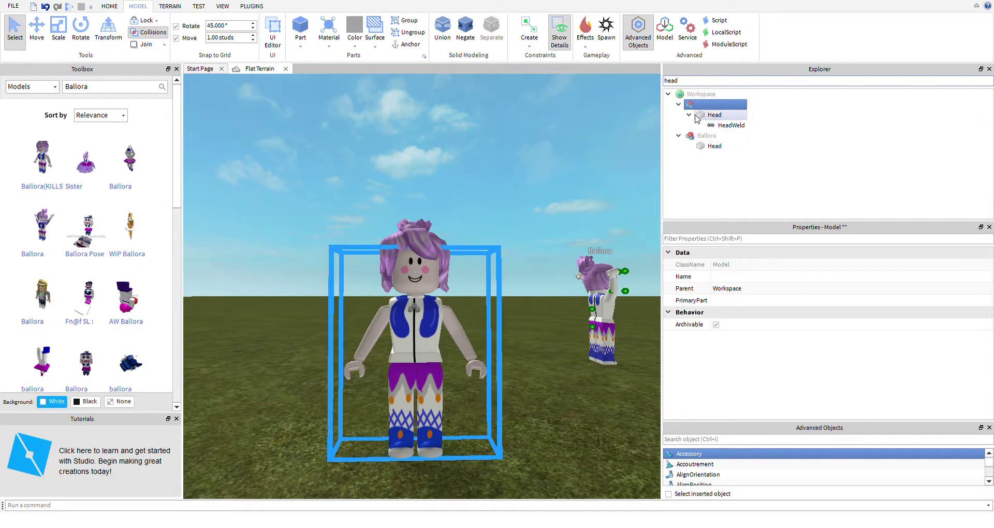
left_click(433, 284)
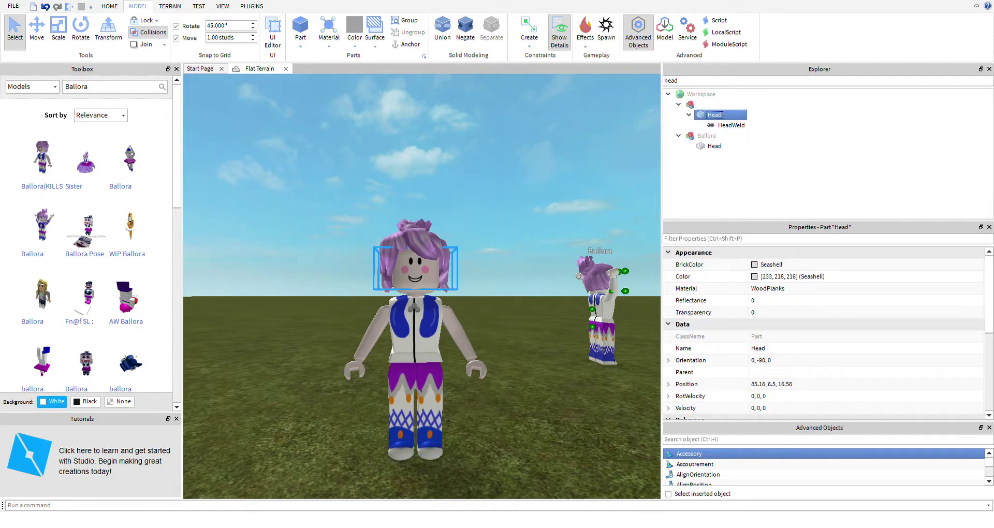
- Try to rotate the lowered-arms Ballora's Head with the Rotate tool
left_click(81, 29)
left_click_drag(439, 260, 433, 425)
left_click_drag(452, 283, 443, 126)
right_click_drag(442, 171, 445, 193)
left_click_drag(425, 256, 405, 411)
left_click_drag(285, 180, 477, 425)
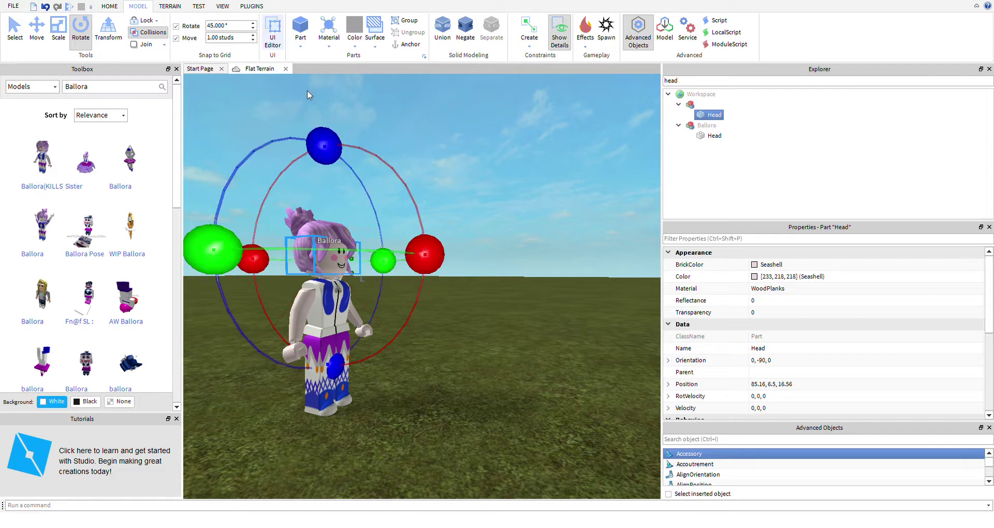
- Filter the workspace hierarchy for "arm" to list the arm parts of both Ballora models
left_click(733, 82)
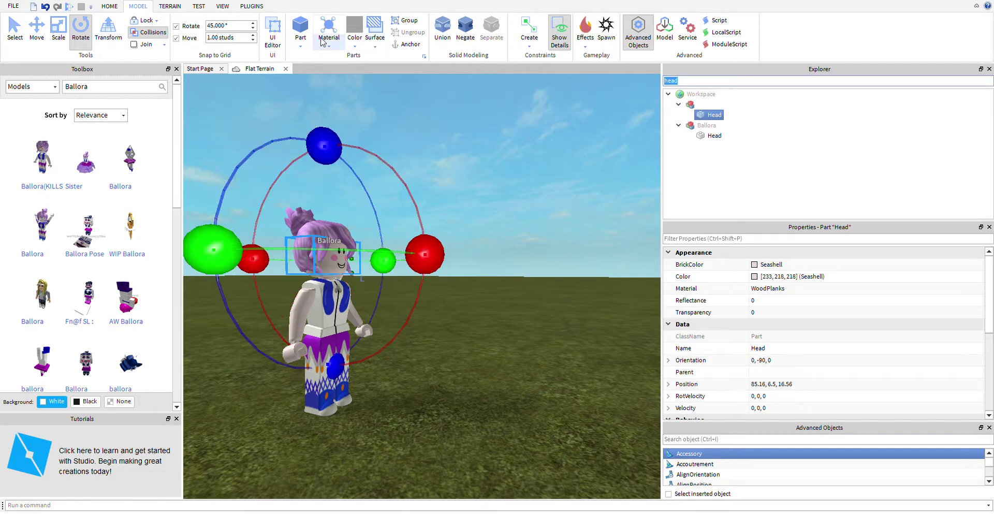
type("arm")
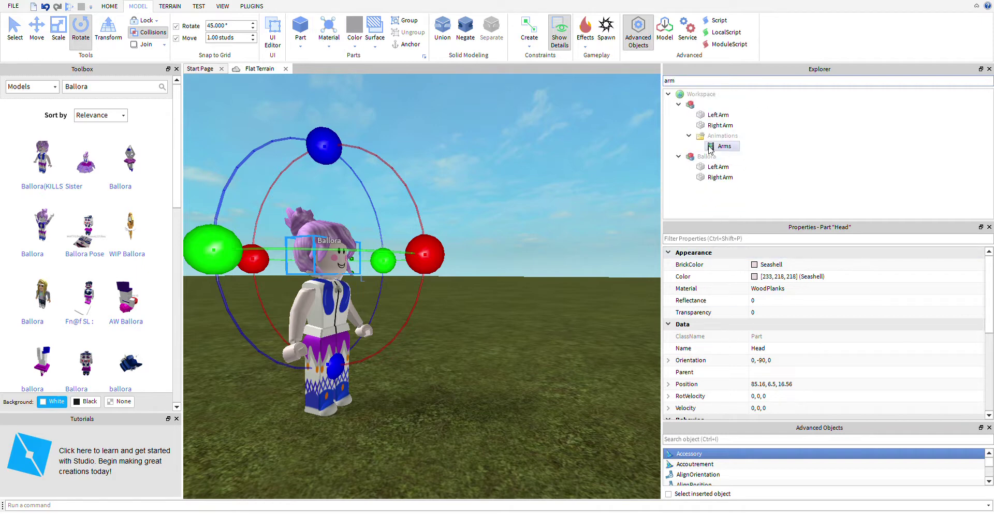
type("a")
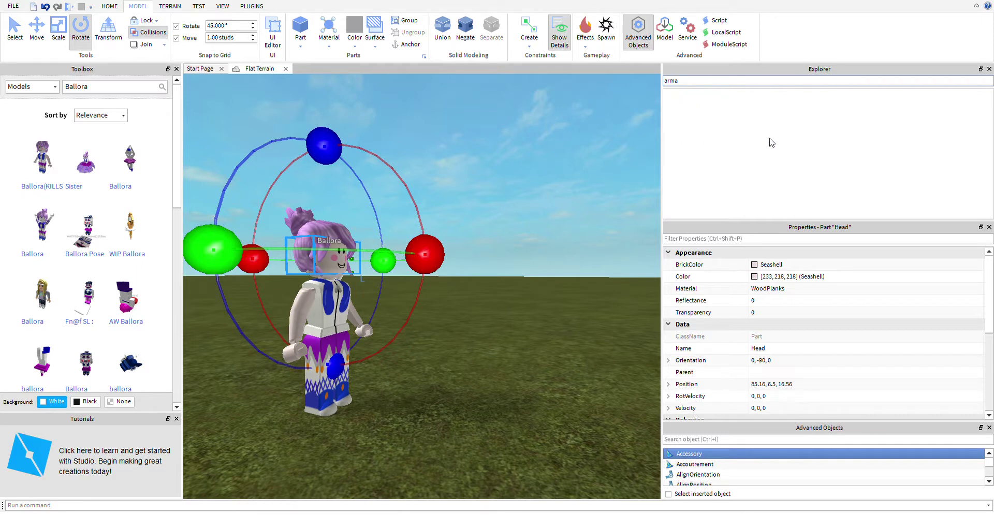
key("BackSpace")
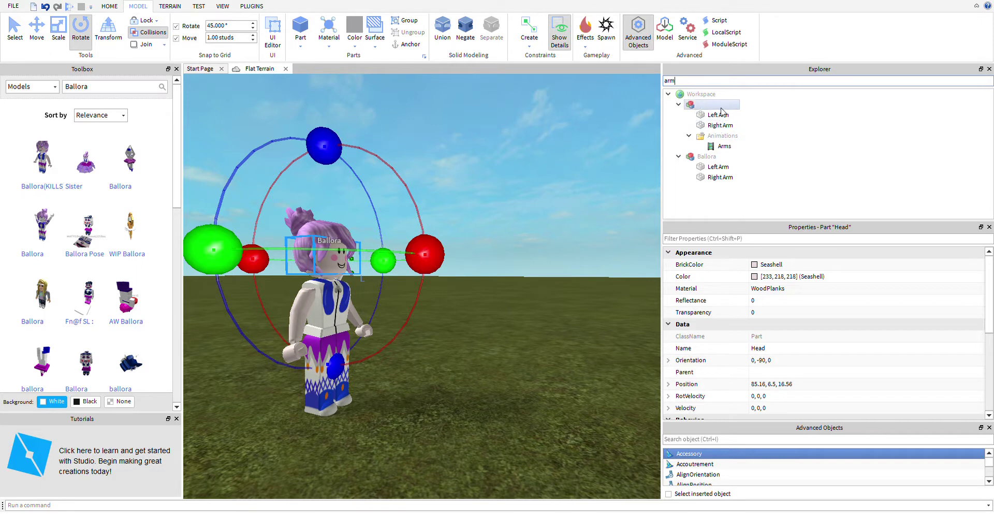
- Rotate the lowered-arms Ballora's Left Arm forward by 45° so its orientation is 45, -90, 0
left_click(717, 115)
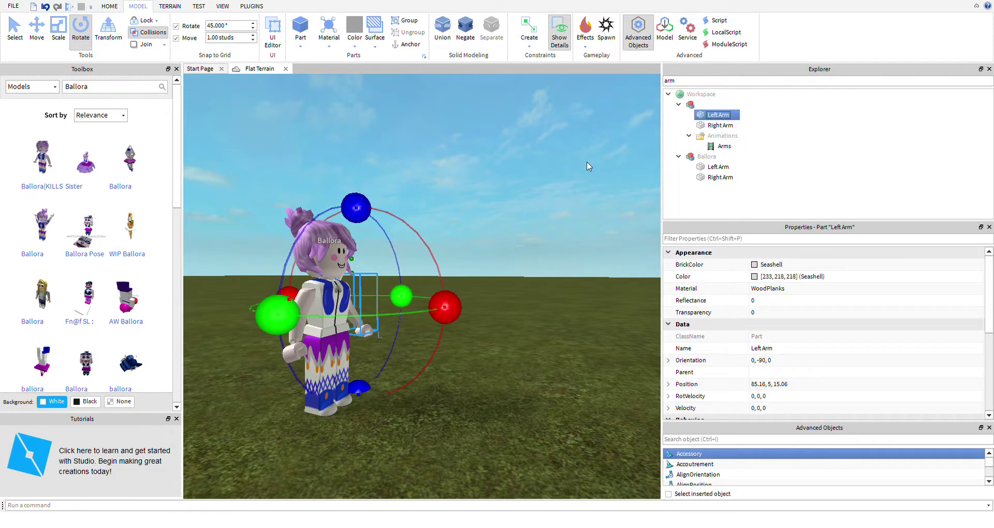
right_click_drag(587, 163, 557, 165)
right_click_drag(508, 315, 479, 309)
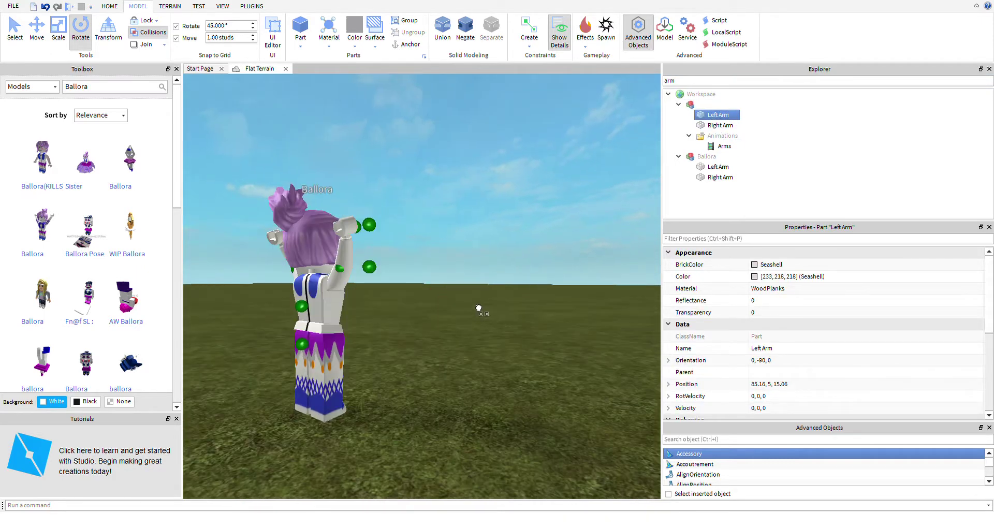
scroll(452, 343, "down", 5)
scroll(452, 343, "up", 4)
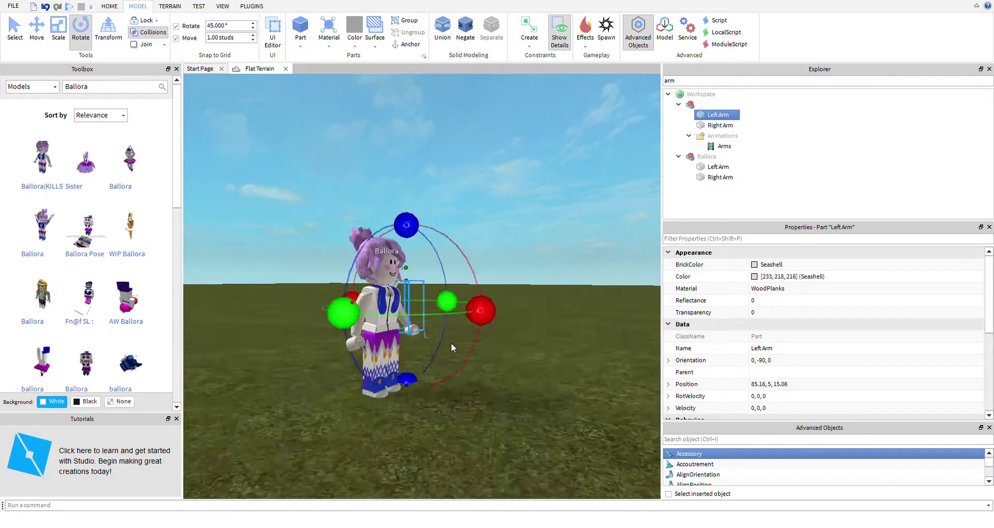
left_click_drag(538, 352, 487, 207)
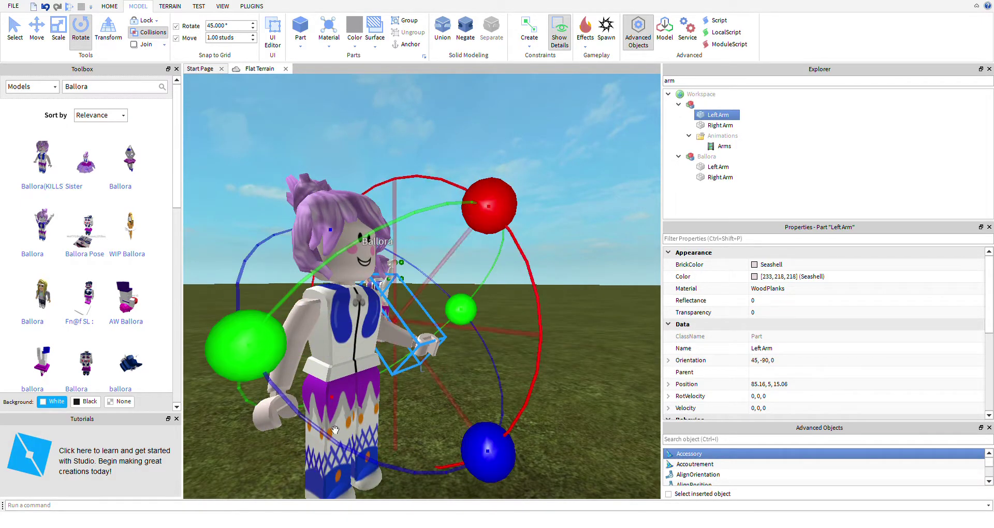
- Rotate the lowered-arms Ballora's Right Arm forward by 45° to match the orientation 45, -90, 0
left_click(731, 126)
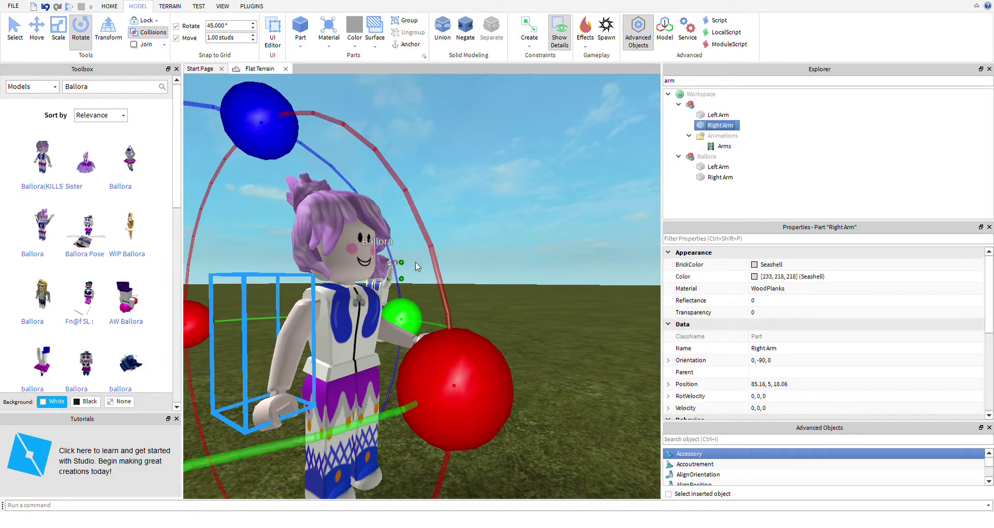
left_click_drag(456, 391, 395, 103)
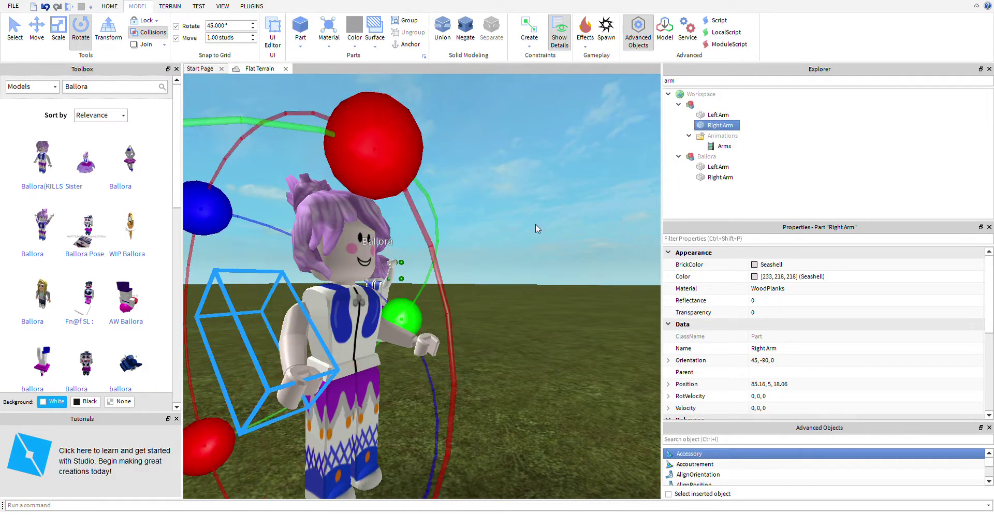
right_click_drag(572, 236, 572, 235)
right_click_drag(398, 240, 398, 240)
key("w")
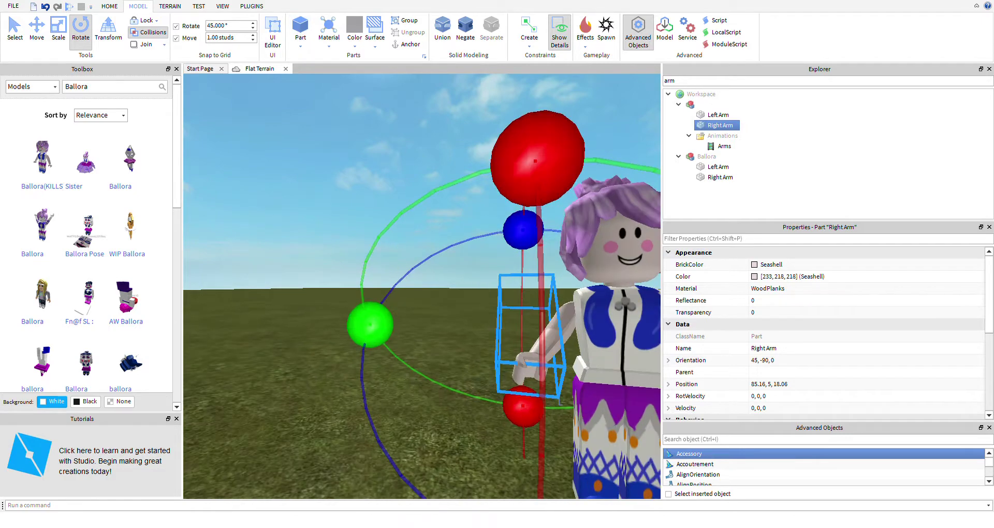
key("d")
- Switch to the Move tool and check the rotated Right Arm from the front of the model
left_click(37, 31)
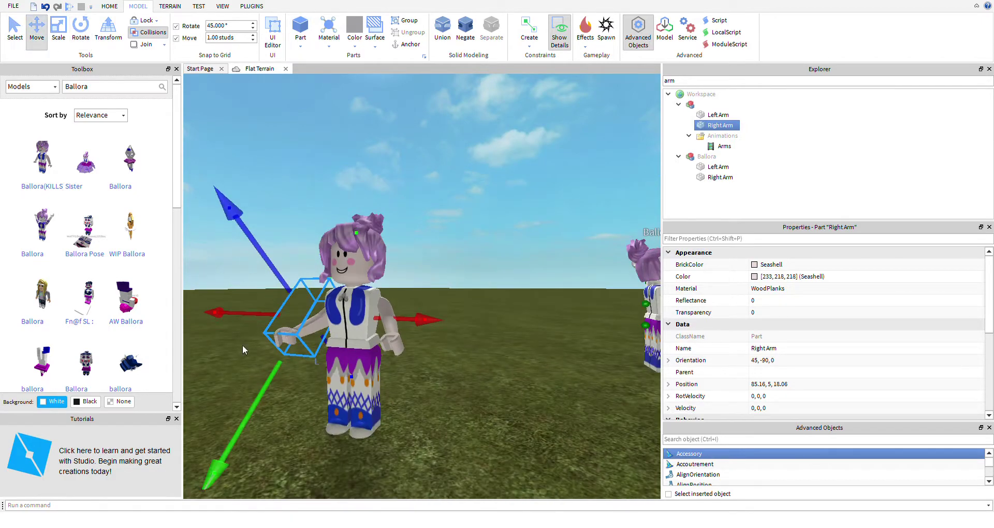
left_click_drag(532, 342, 593, 357)
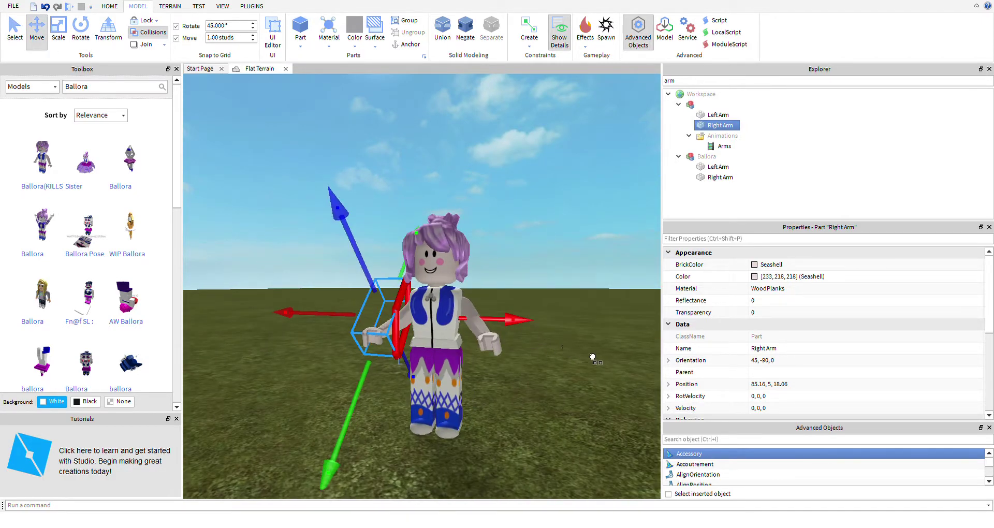
left_click_drag(714, 364, 562, 402)
mouse_move(559, 355)
left_mouse_down()
mouse_move(540, 336)
mouse_move(768, 345)
mouse_move(506, 344)
mouse_move(552, 353)
mouse_move(550, 342)
left_mouse_up()
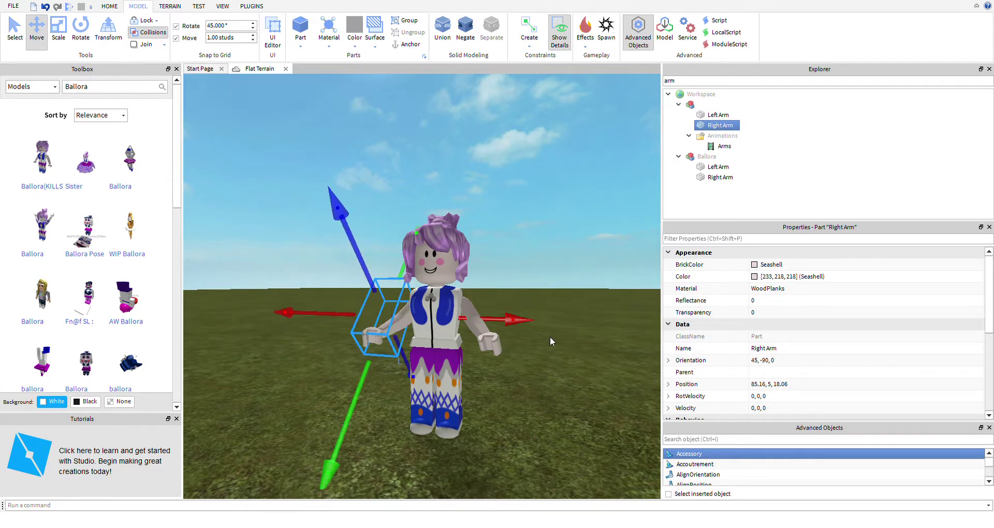
left_click(505, 365)
left_click(719, 125)
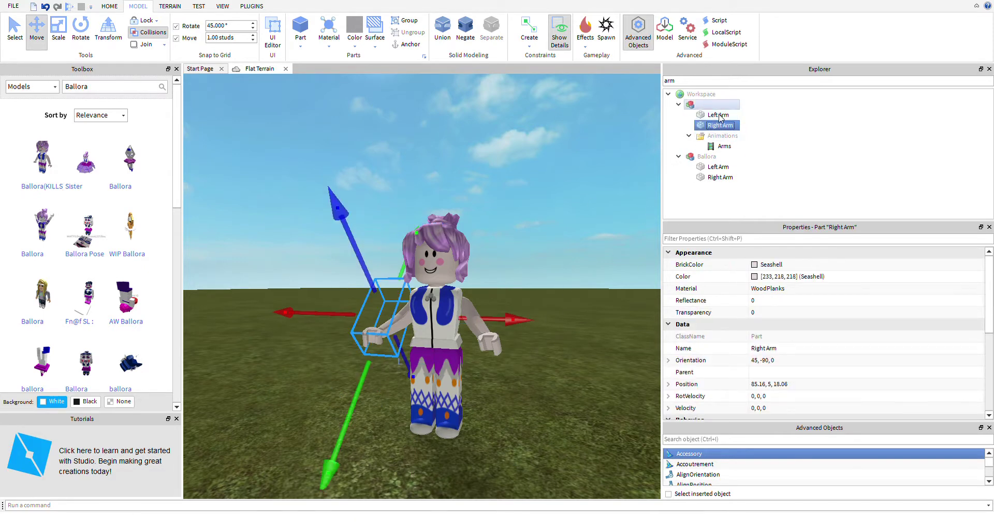
- Examine the rotated Left Arm from the front and the side, and reselect the whole lowered-arms model
double_click(719, 115)
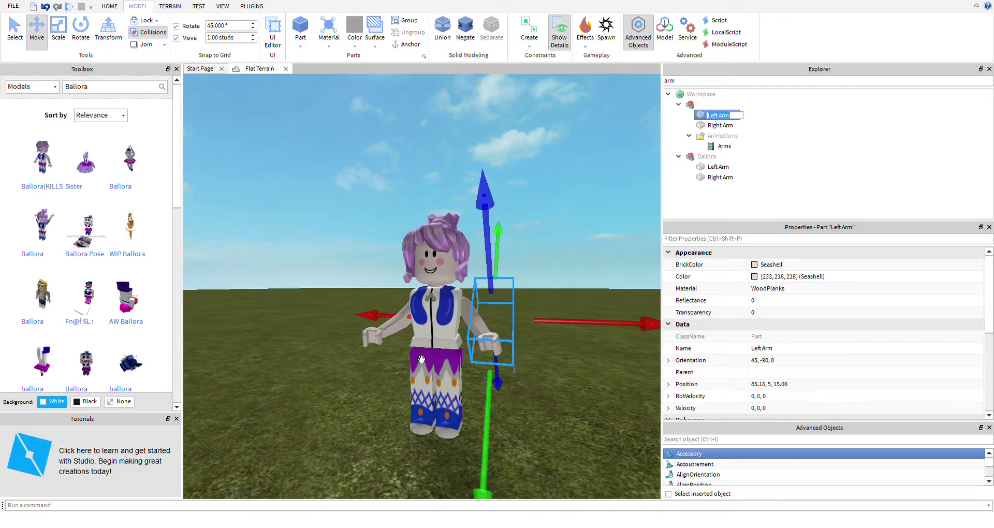
right_click_drag(443, 348, 495, 229)
scroll(495, 229, "down", 2)
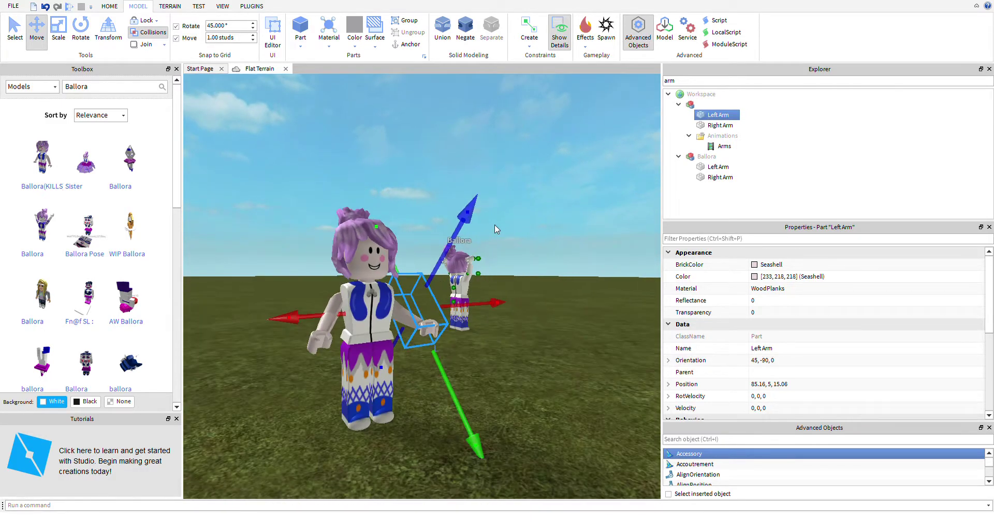
right_click_drag(425, 258, 425, 258)
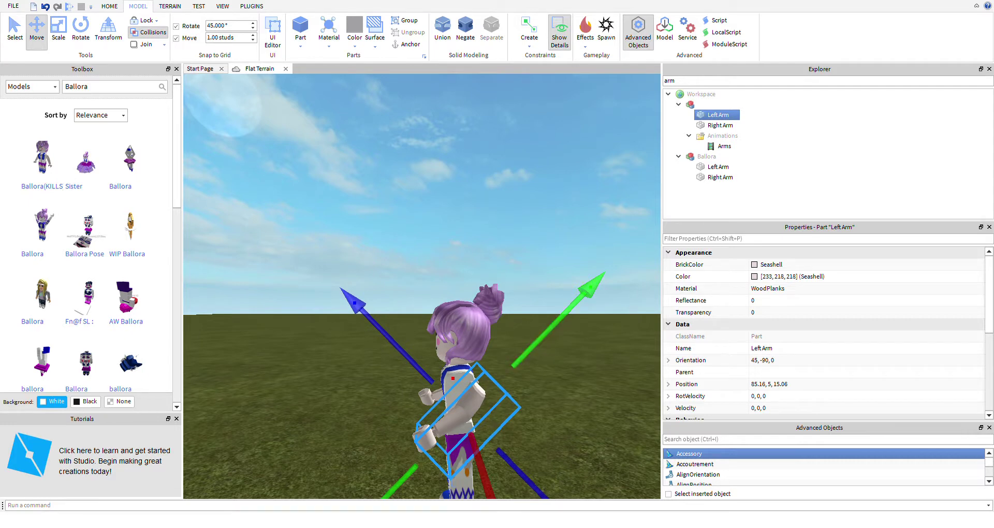
scroll(404, 234, "down", 3)
left_click_drag(516, 322, 483, 282)
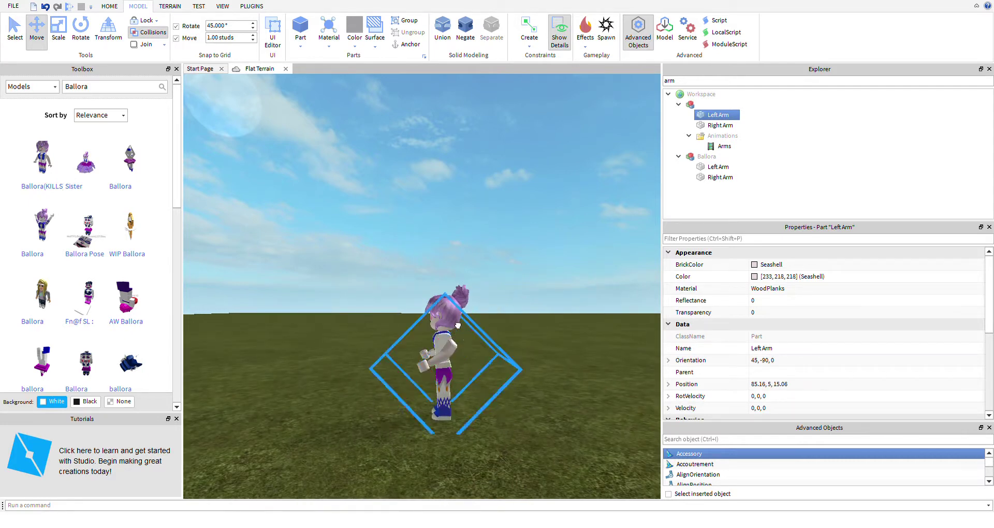
left_click(704, 104)
left_click(698, 95)
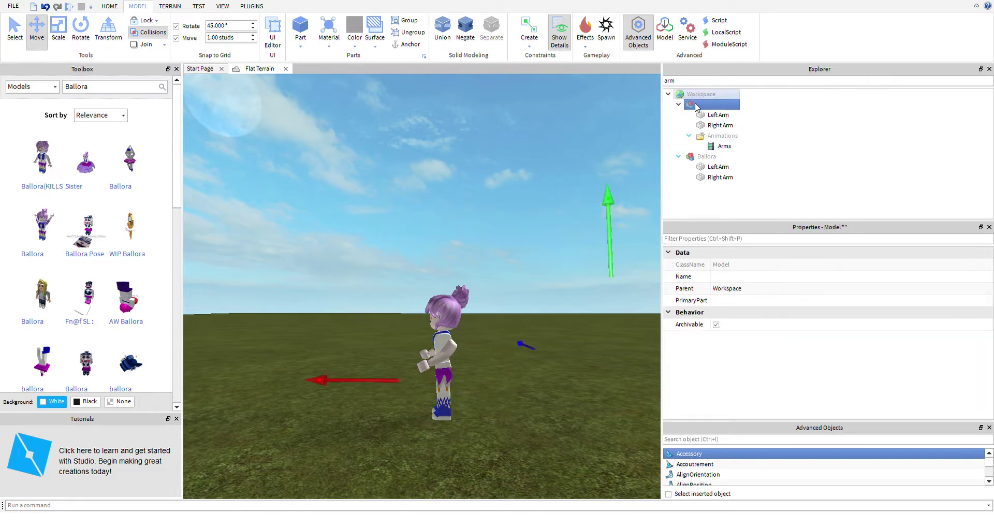
- Move the Right Arm lower and closer to the torso, to about position 84.867, 4.293, 17.06
right_click_drag(585, 220, 593, 264)
left_click_drag(442, 327, 478, 404)
key("a")
right_click_drag(406, 377, 442, 361)
key("w")
key("f")
left_click(719, 125)
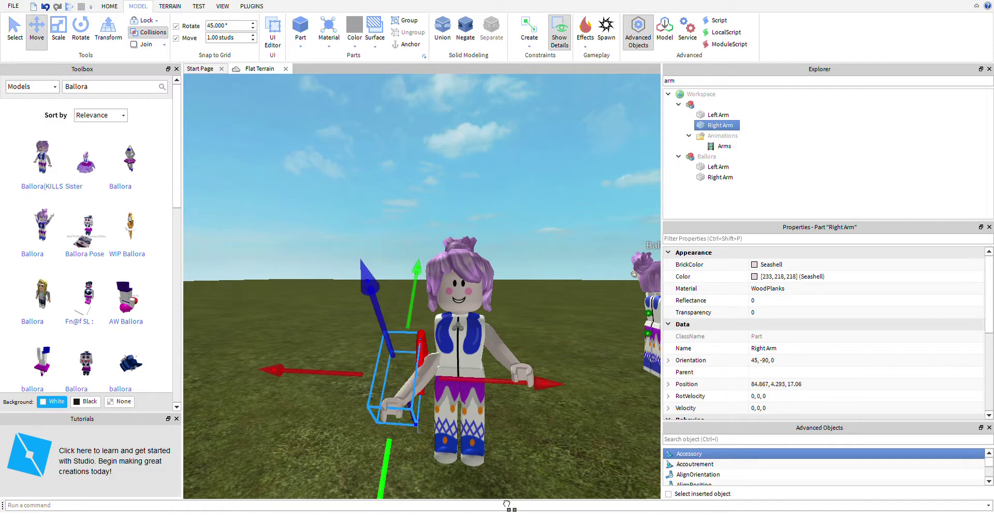
- Inspect both arms up close and select the whole lowered-arms Ballora model, centred in the view
left_click(494, 223)
scroll(517, 259, "up", 6)
scroll(547, 294, "up", 1)
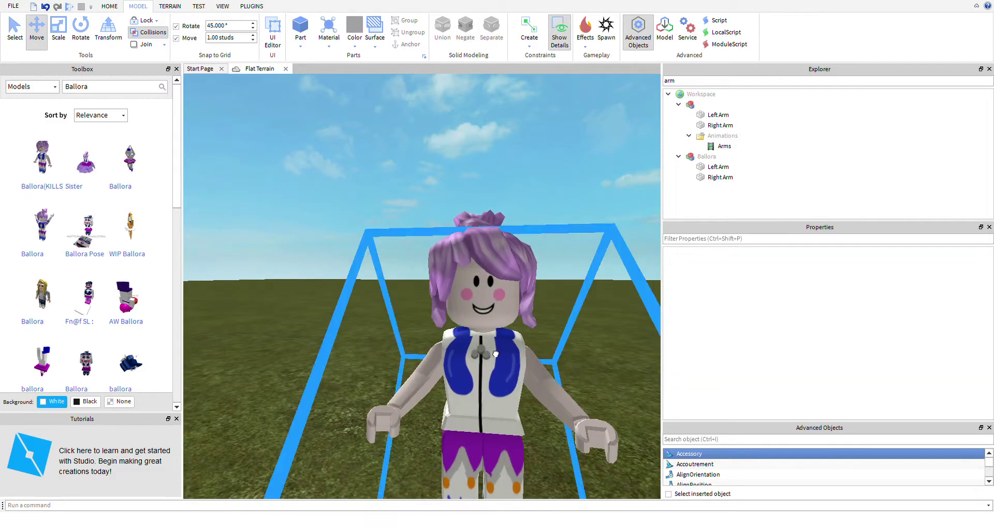
left_click_drag(674, 332, 588, 332)
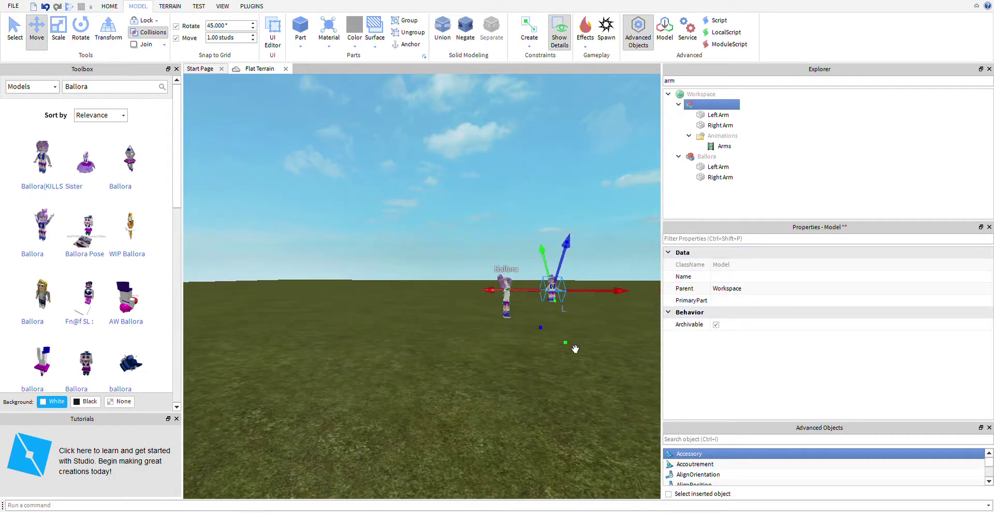
key("f")
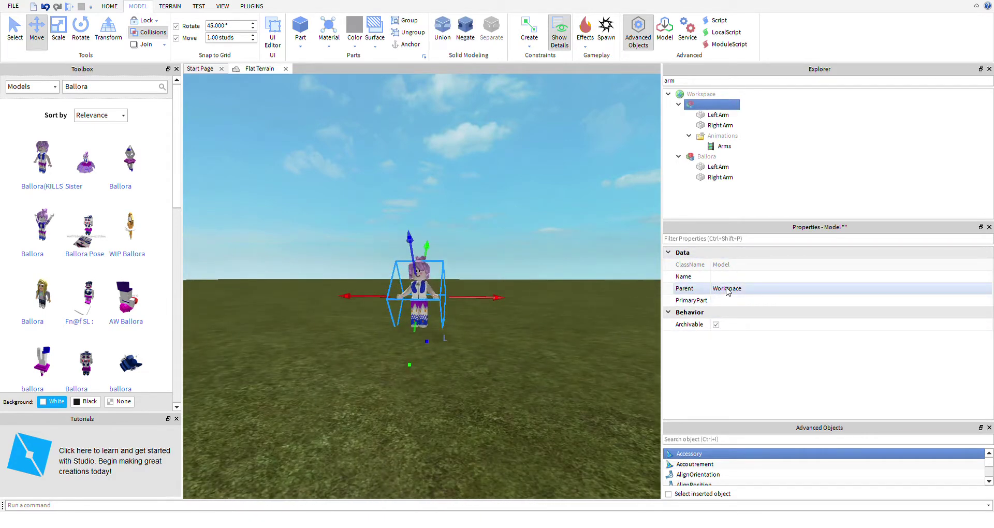
- Name the unnamed lowered-arms model Ballora and view its name label
left_click(750, 279)
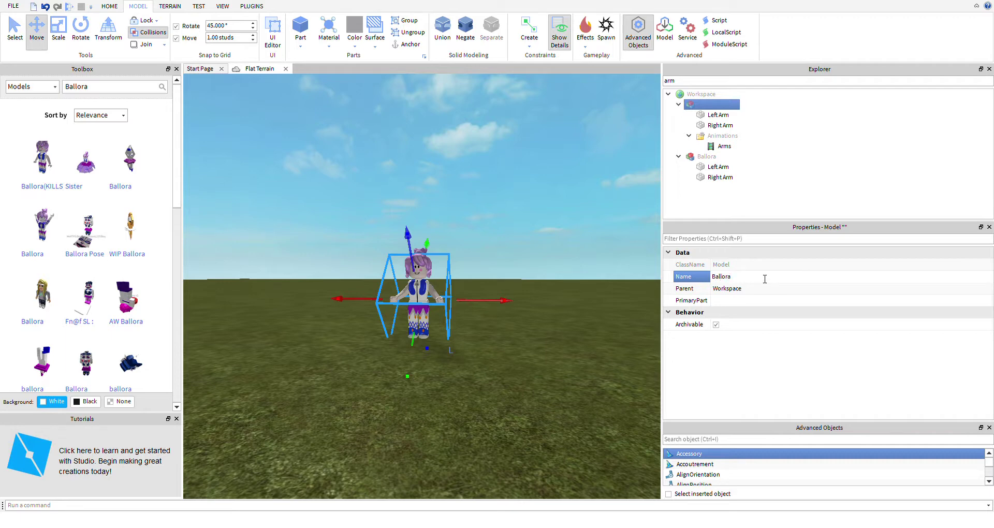
key("Return")
right_click_drag(497, 300, 497, 299)
key("f")
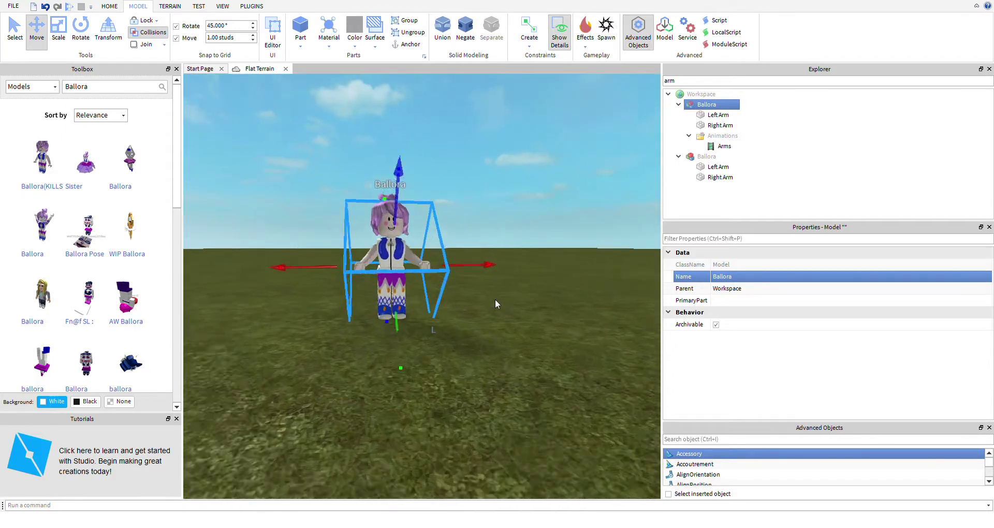
- Move the Minireenia model so it stands on the ground beside the lowered-arms Ballora
key("d")
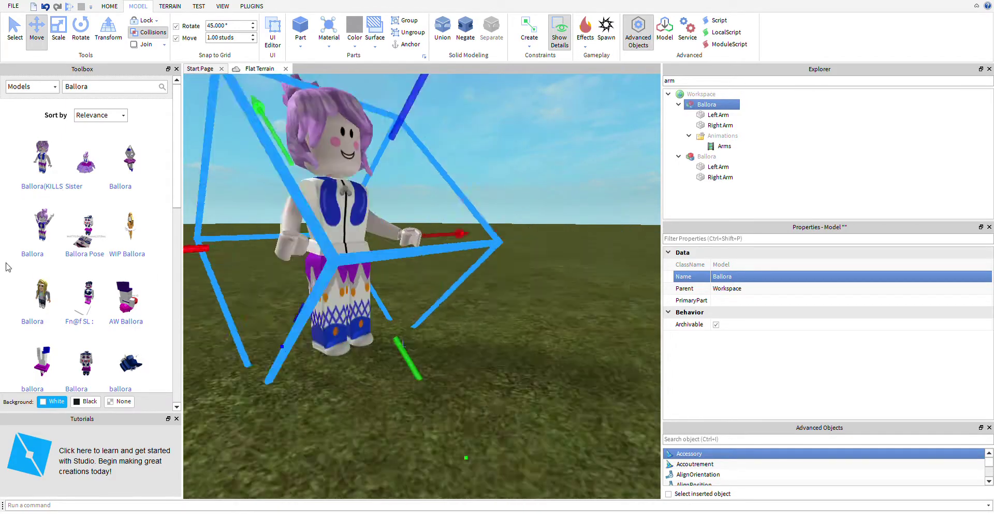
key("a")
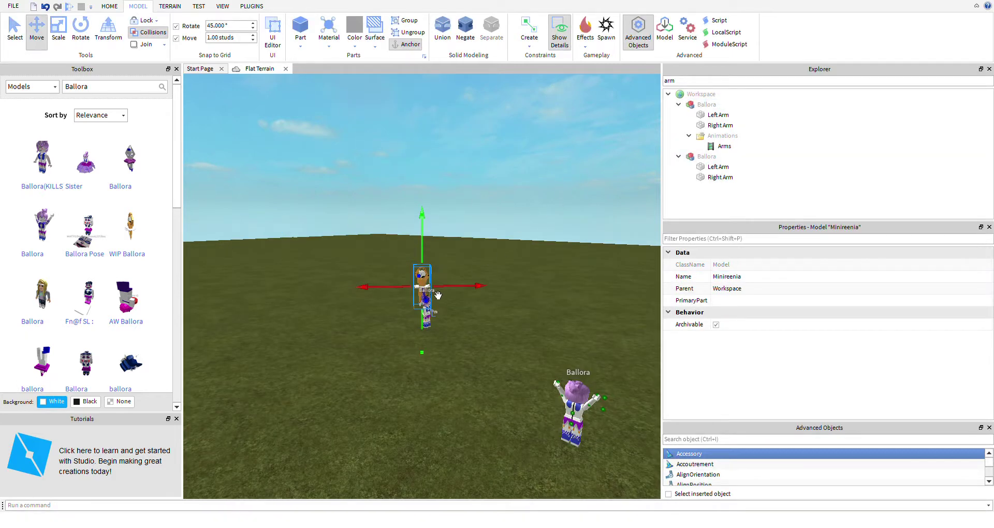
left_click_drag(437, 295, 434, 358)
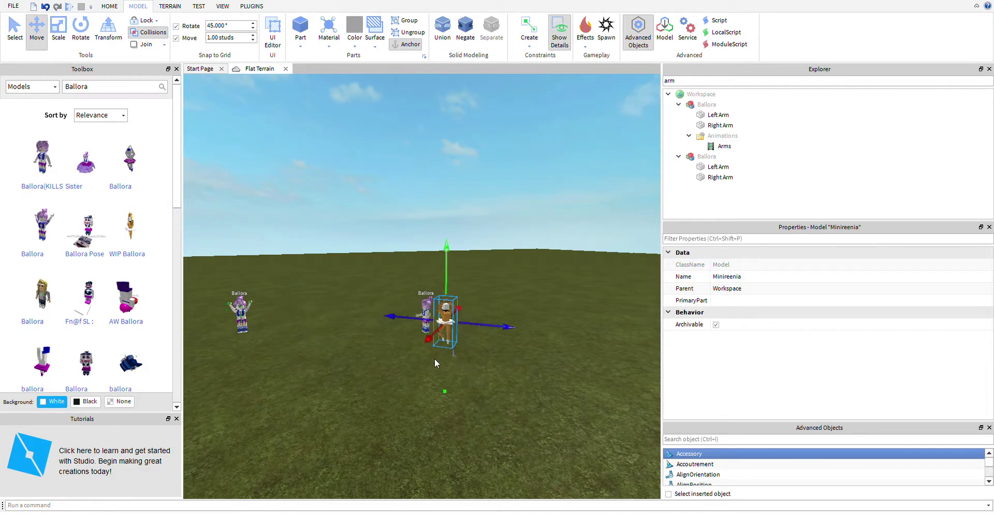
- Rotate the Minireenia about its vertical axis and check its facing beside the lowered-arms Ballora
left_click(81, 32)
scroll(447, 391, "up", 2)
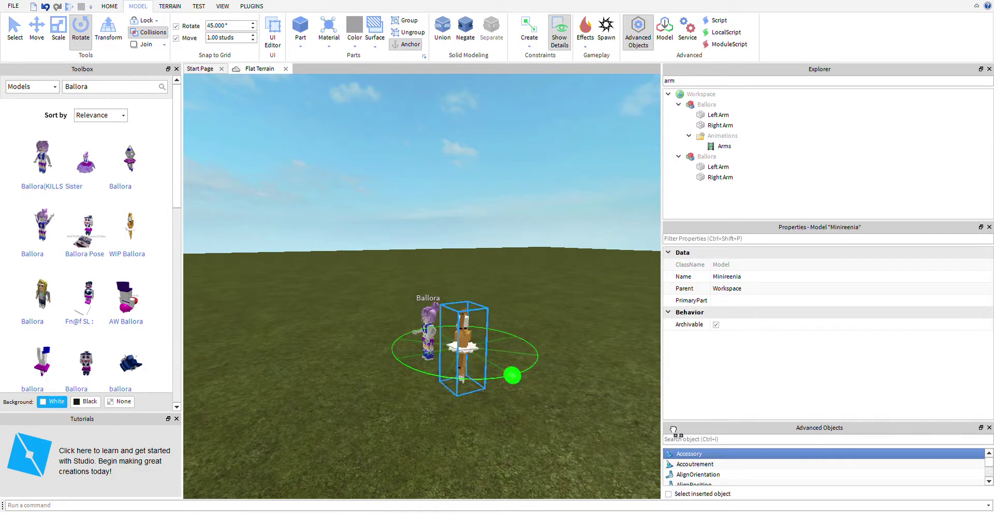
left_click_drag(715, 391, 718, 362)
key("a")
key("d")
key("w")
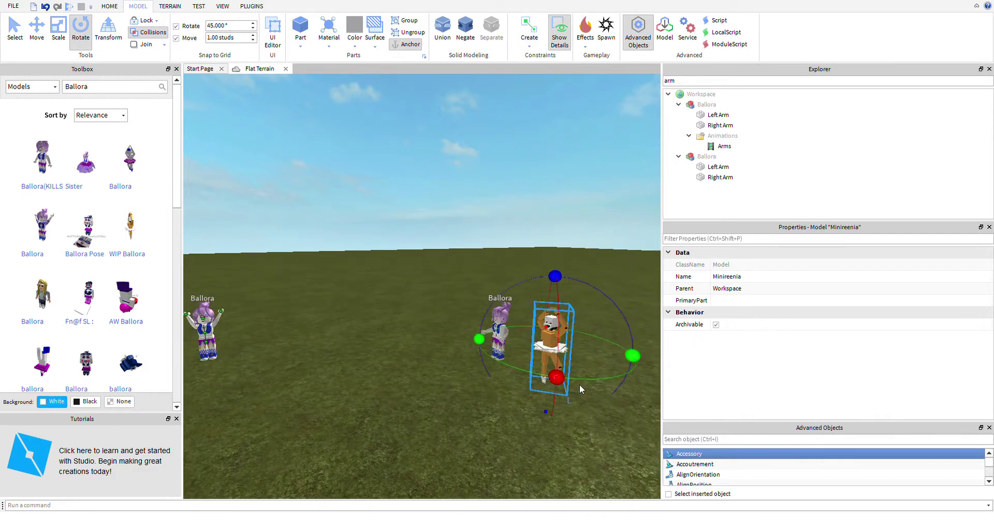
key("w")
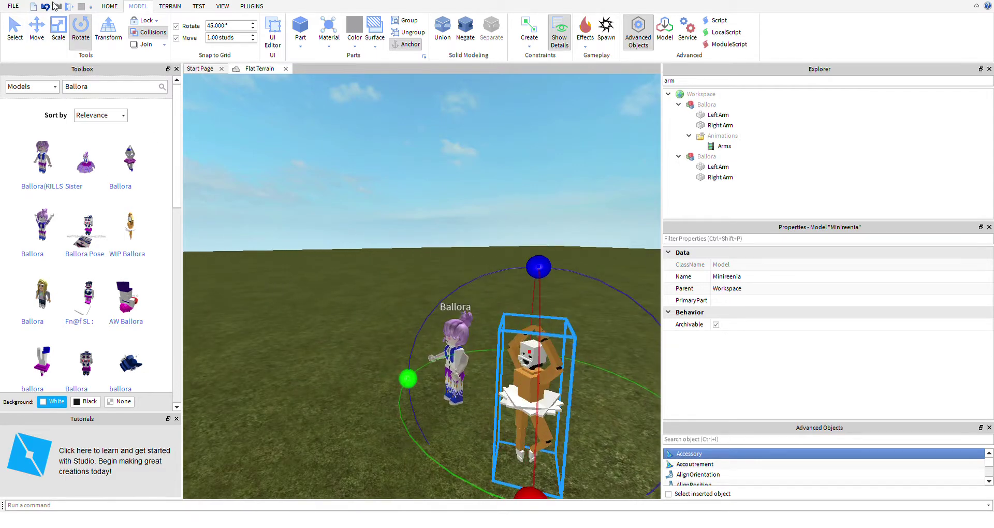
- Duplicate the Minireenia model
left_click(110, 7)
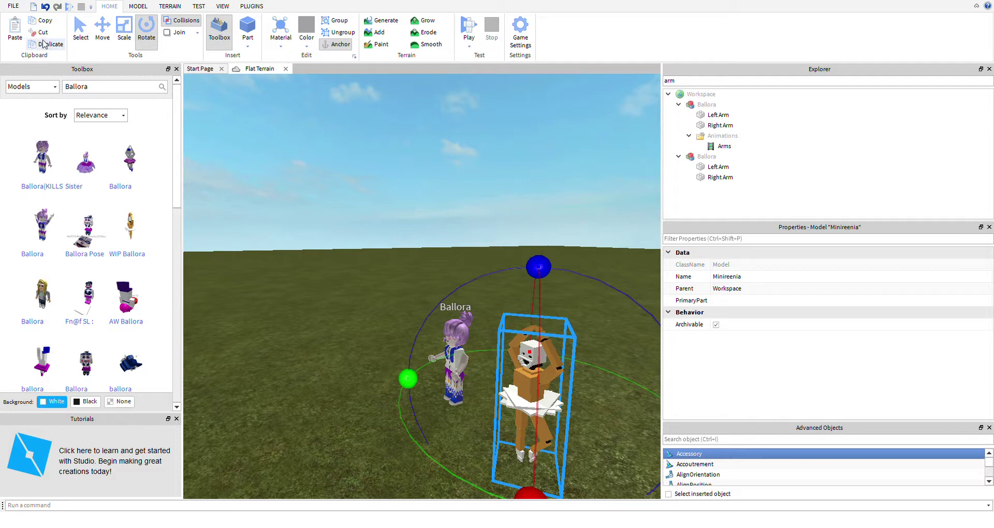
key("ctrl+d")
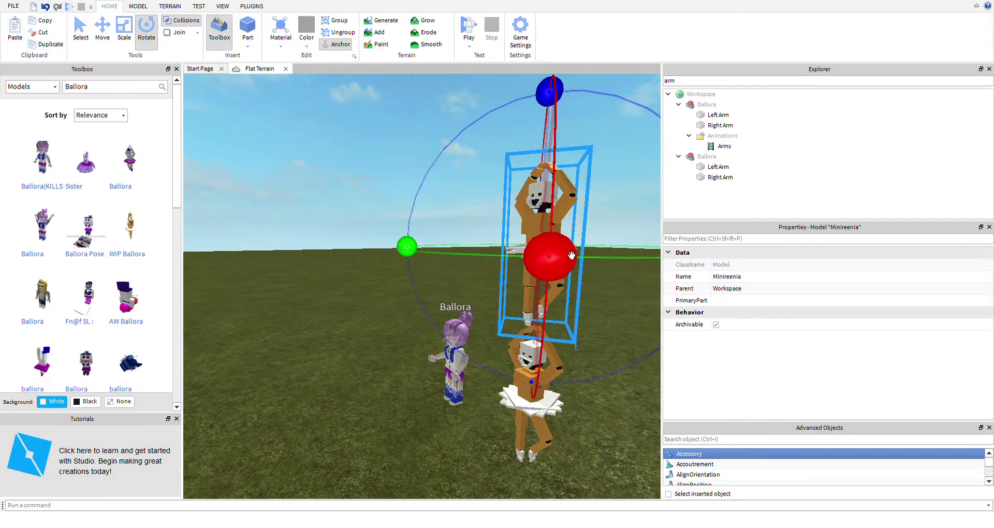
- Try to place the duplicated Minireenia farther out on the terrain, and undo the misplaced moves
left_click_drag(560, 203, 383, 255)
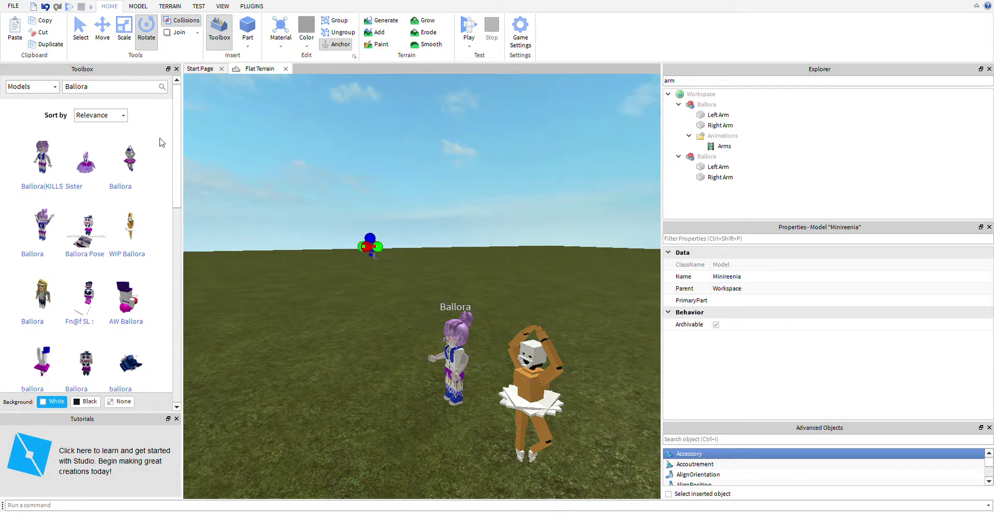
key("d")
key("w")
key("a")
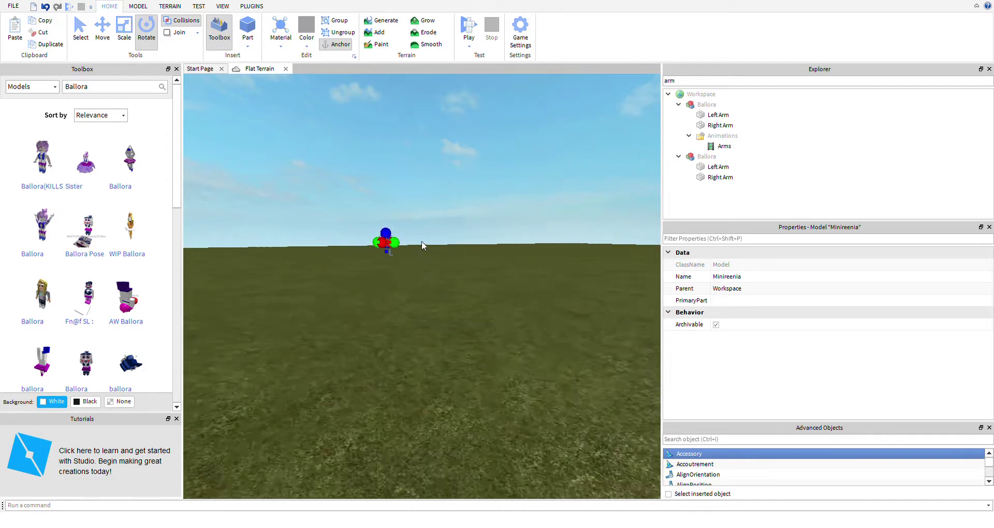
right_click_drag(422, 241, 406, 238)
key("w")
key("a")
left_click(279, 281)
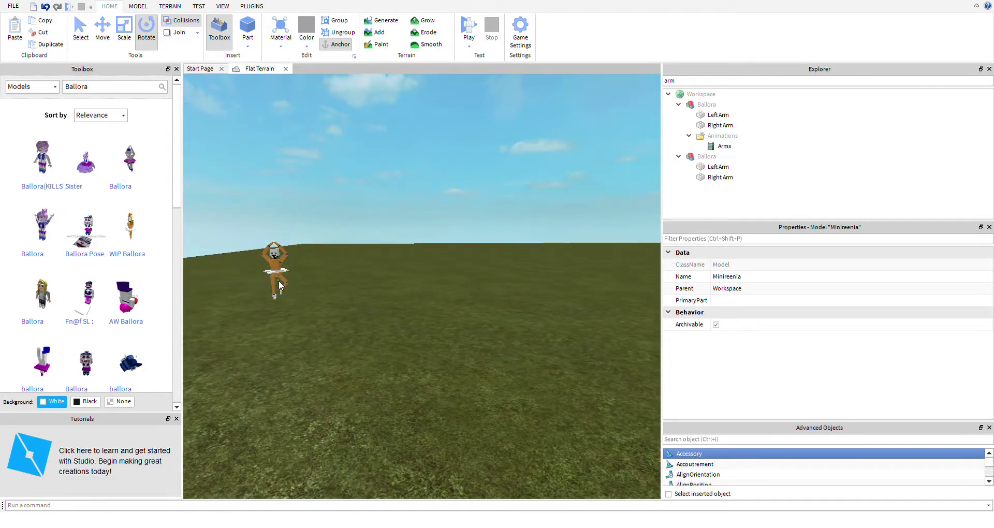
left_click(269, 252)
left_click(277, 251, "alt")
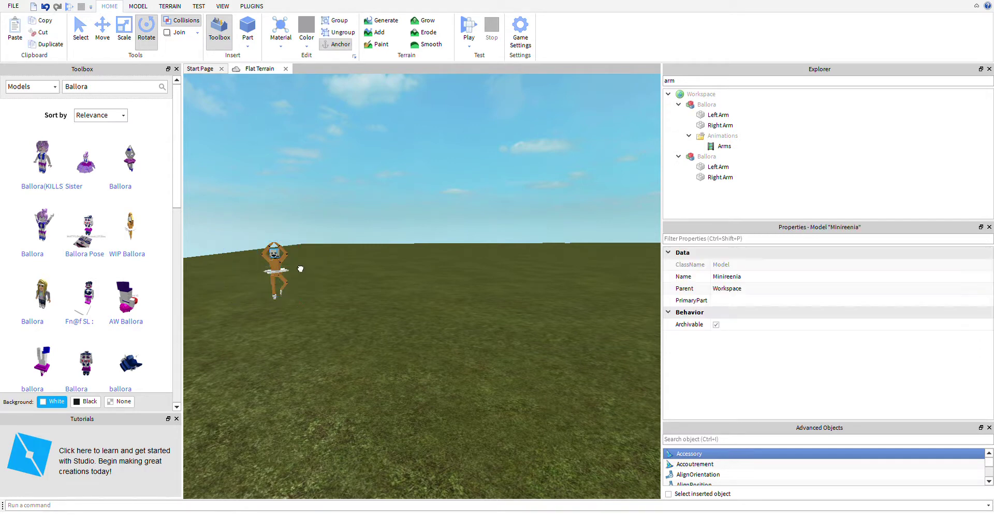
left_click(519, 317)
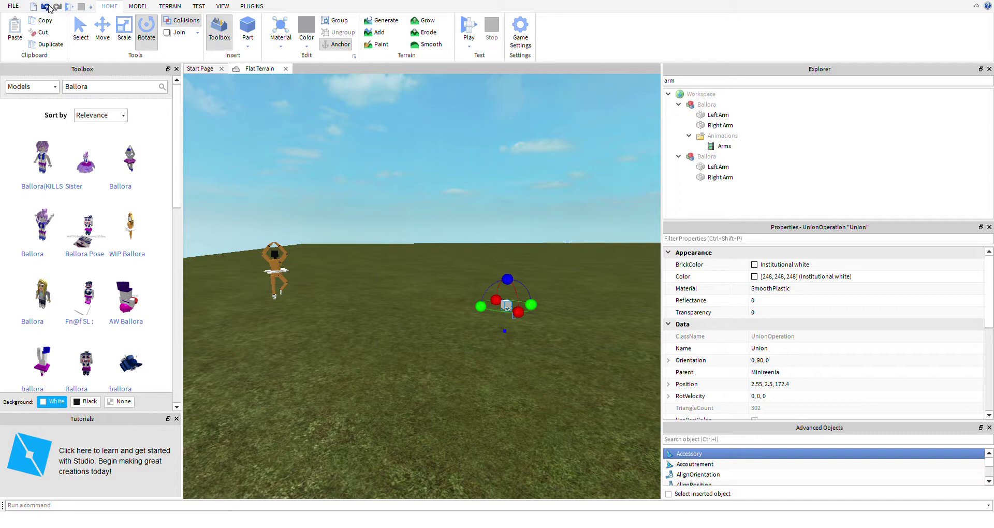
left_click(46, 7)
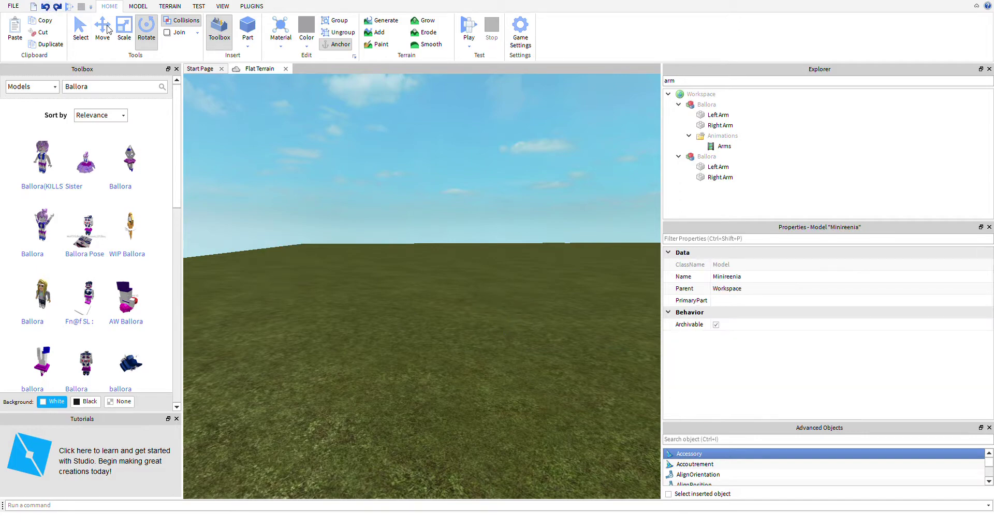
- Place the duplicated Minireenia on the ground on Ballora's other side so that a Minireenia flanks her on each side
left_click(89, 34)
right_click_drag(394, 178, 391, 171)
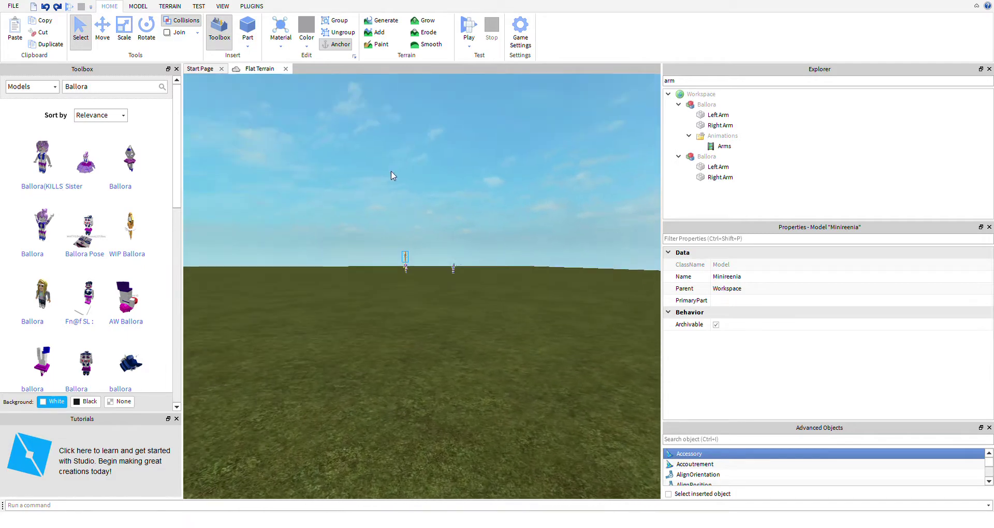
key("w")
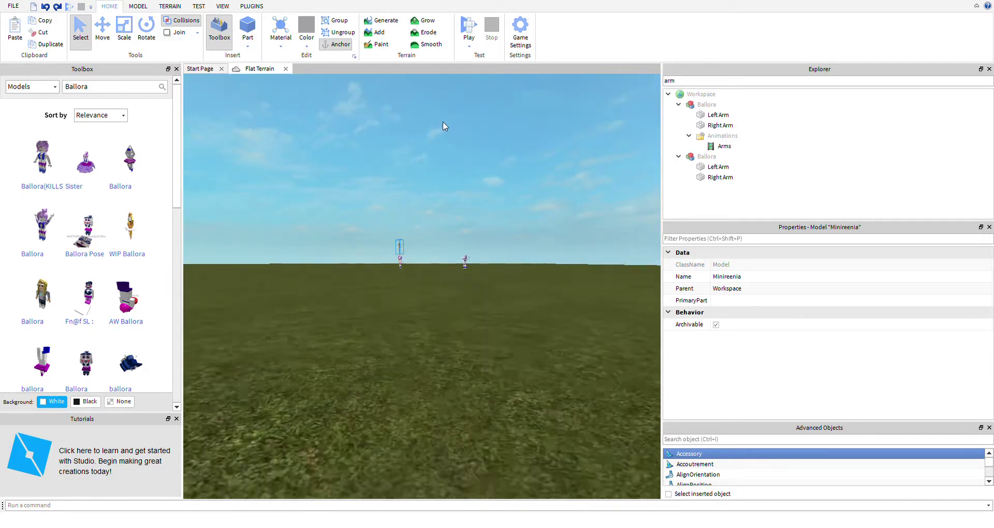
key("w")
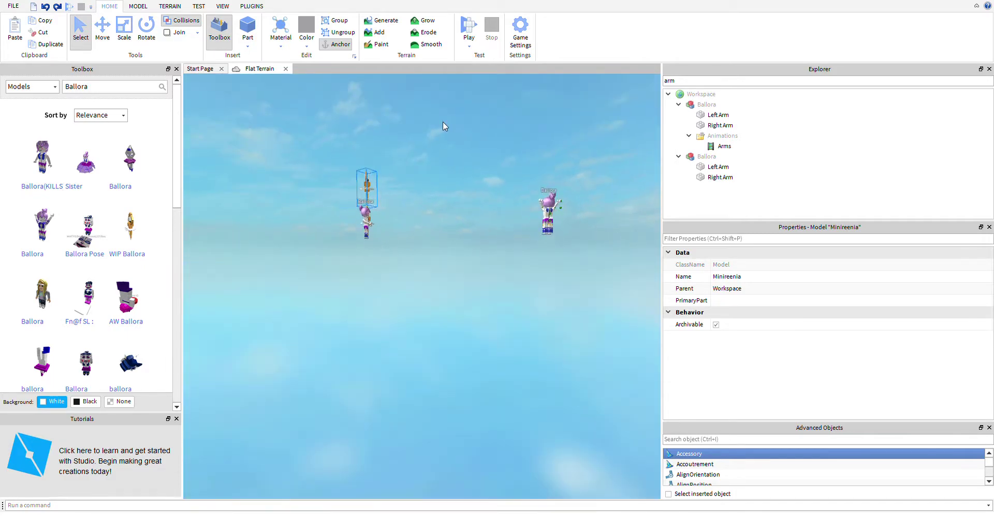
key("a")
key("a")
right_click_drag(443, 121, 447, 123)
key("e")
key("w")
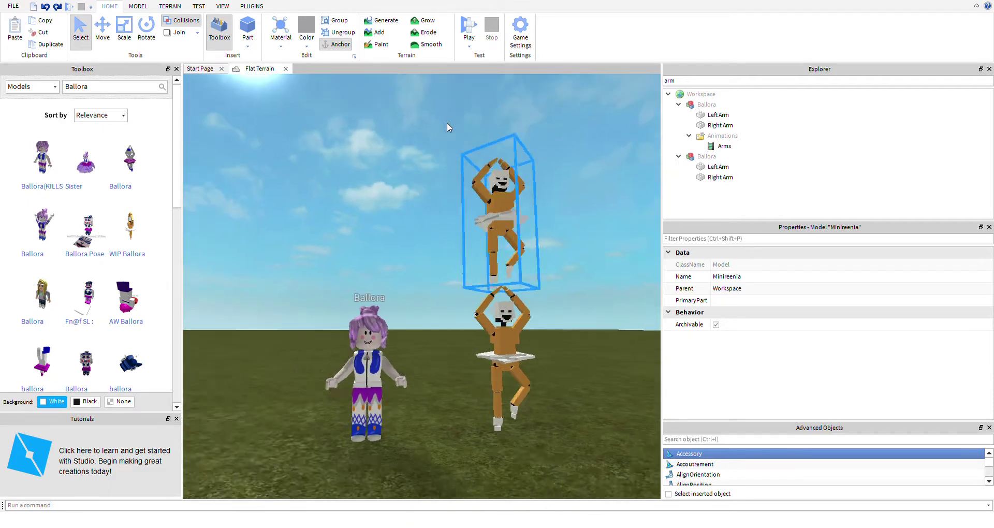
left_click_drag(581, 227, 366, 450)
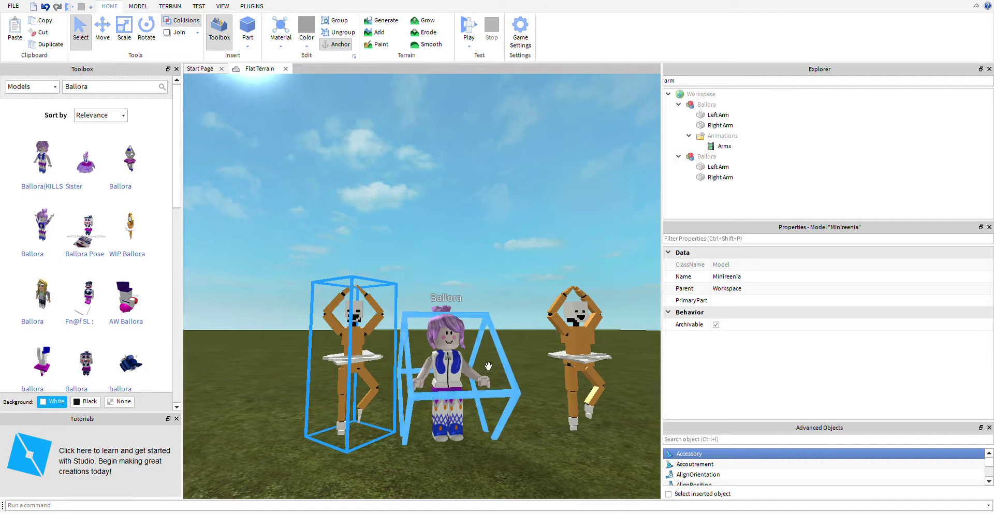
right_click_drag(485, 367, 469, 339)
right_click_drag(345, 287, 323, 293)
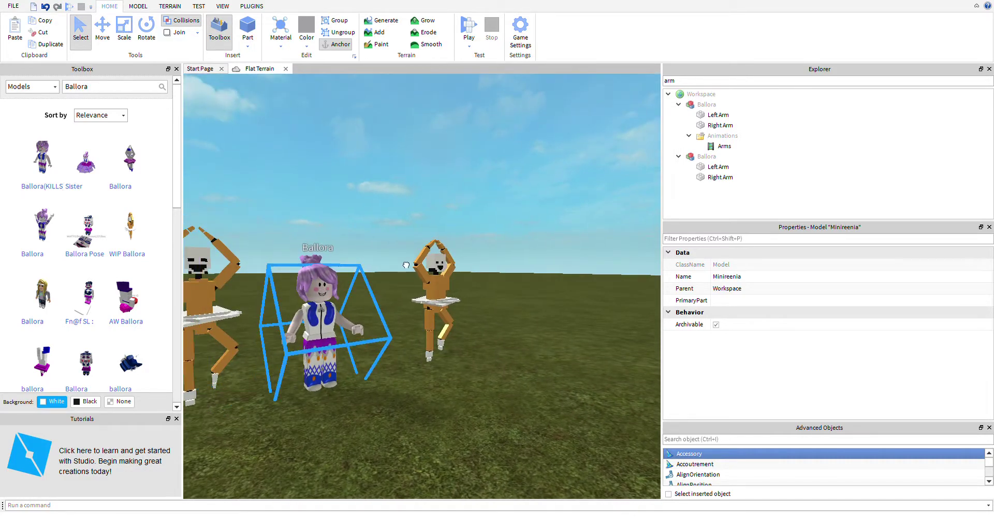
- Filter the Explorer's objects by "face" to look for the lowered-arms Ballora's face
left_click(707, 104)
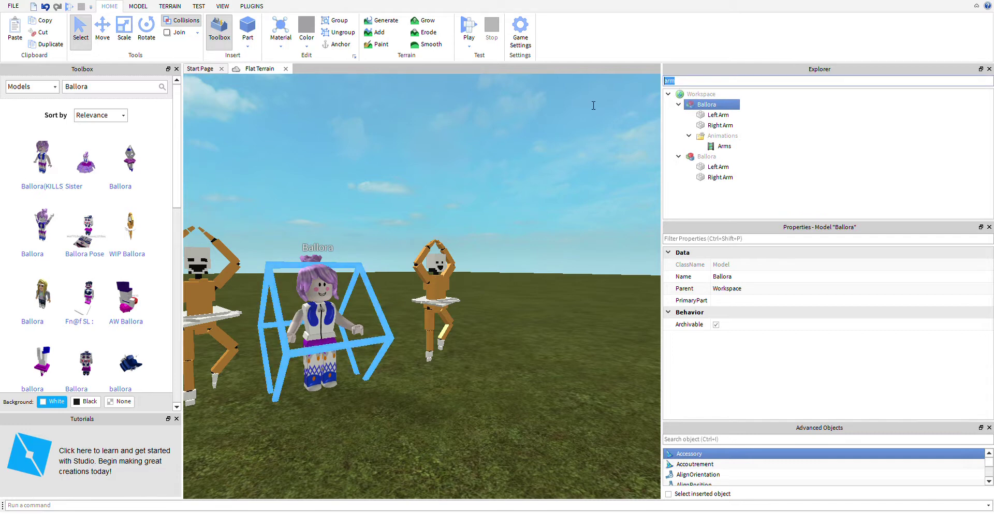
type("faxe")
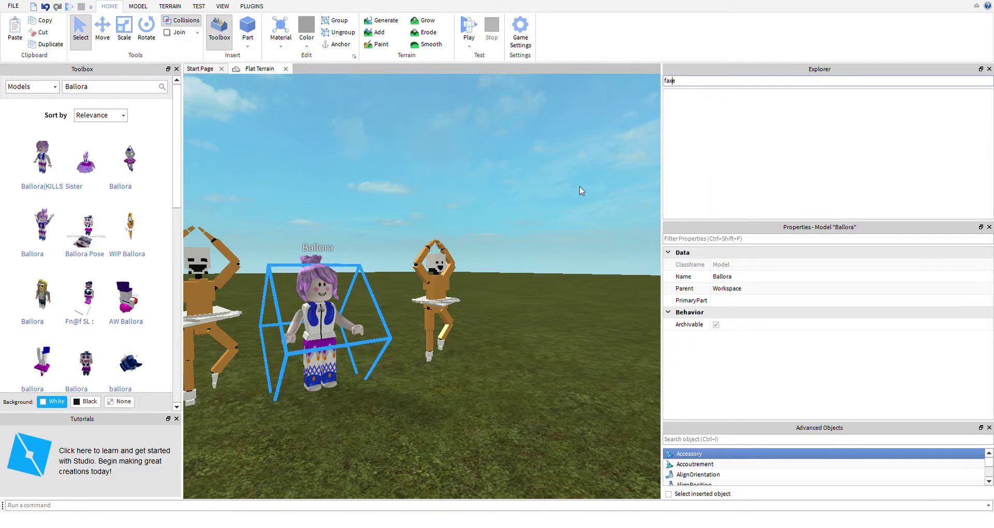
key("BackSpace")
type("c")
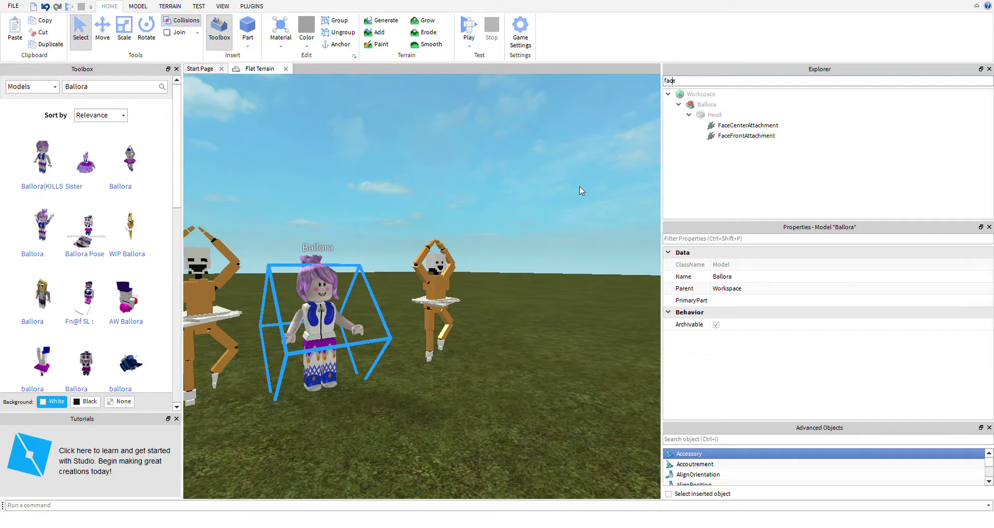
- Examine the FaceFrontAttachment and FaceCenterAttachment objects under Ballora's Head
left_click(831, 113)
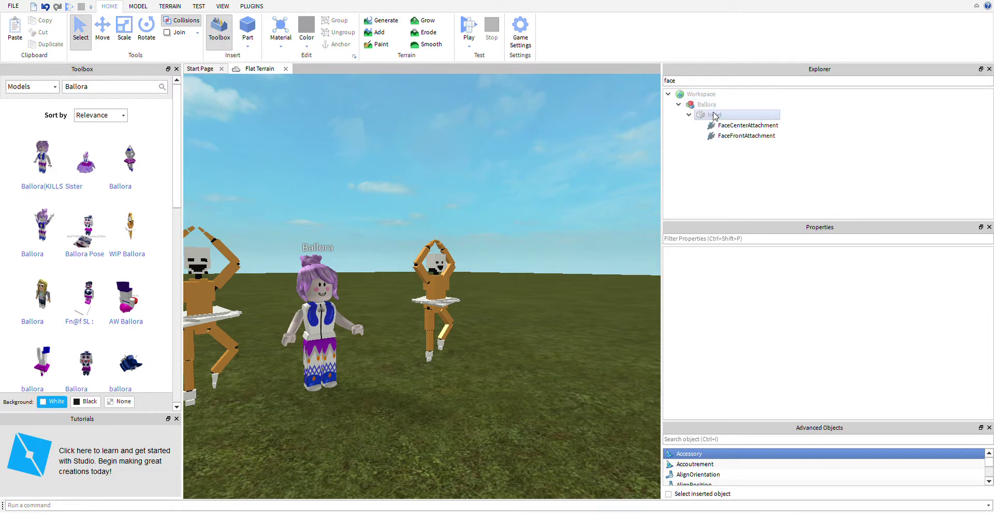
left_click(740, 138)
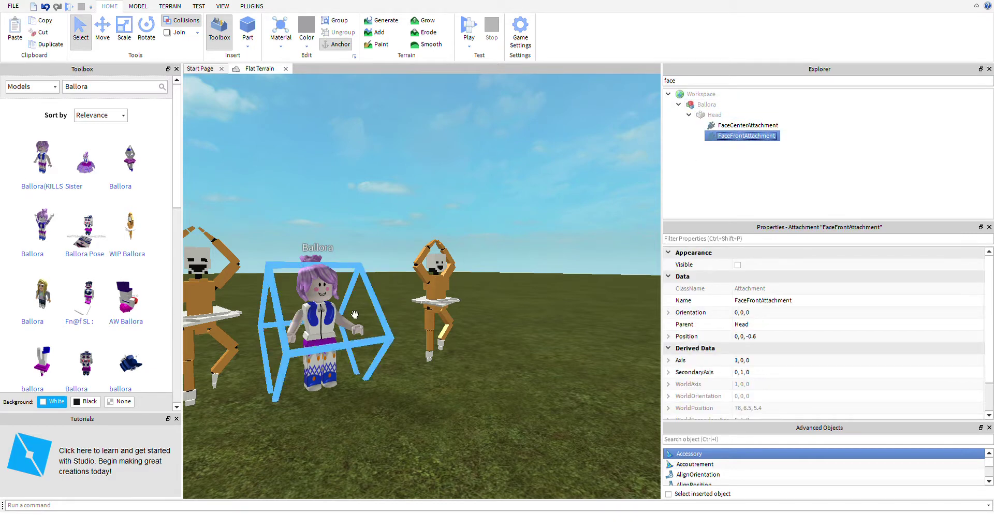
left_click(756, 138)
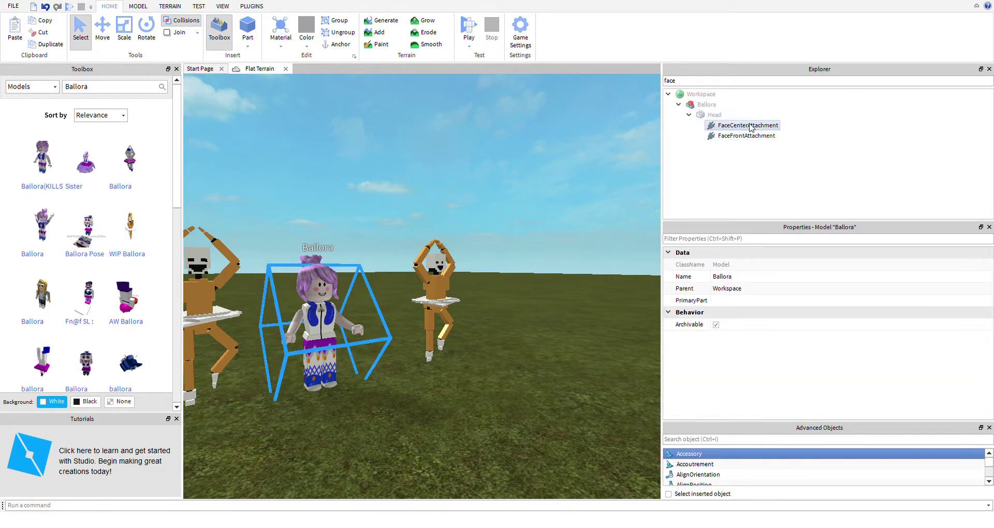
left_click(757, 125)
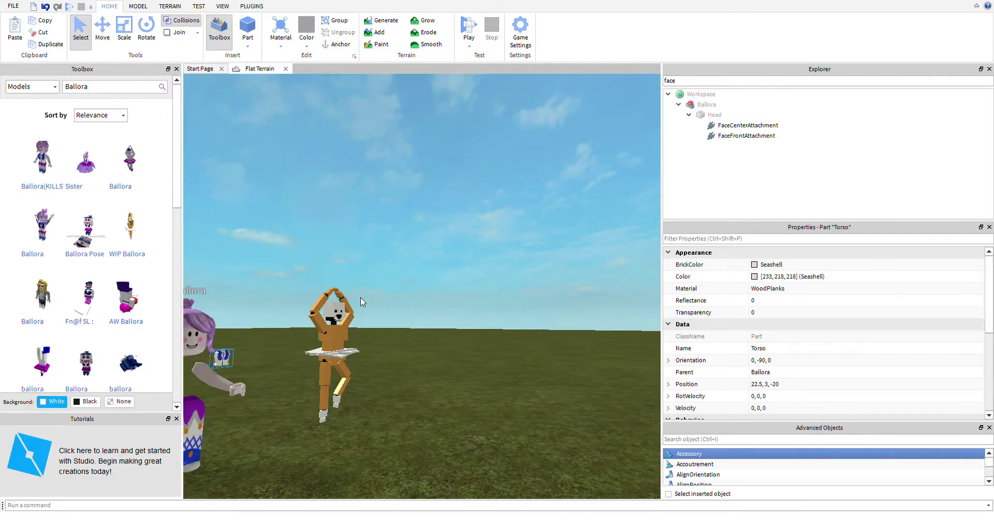
- Undo the accidental changes to the Ballora model, keeping the duplicated Minireenia on the ground at her side
right_click_drag(362, 303, 377, 314)
scroll(377, 314, "up", 3)
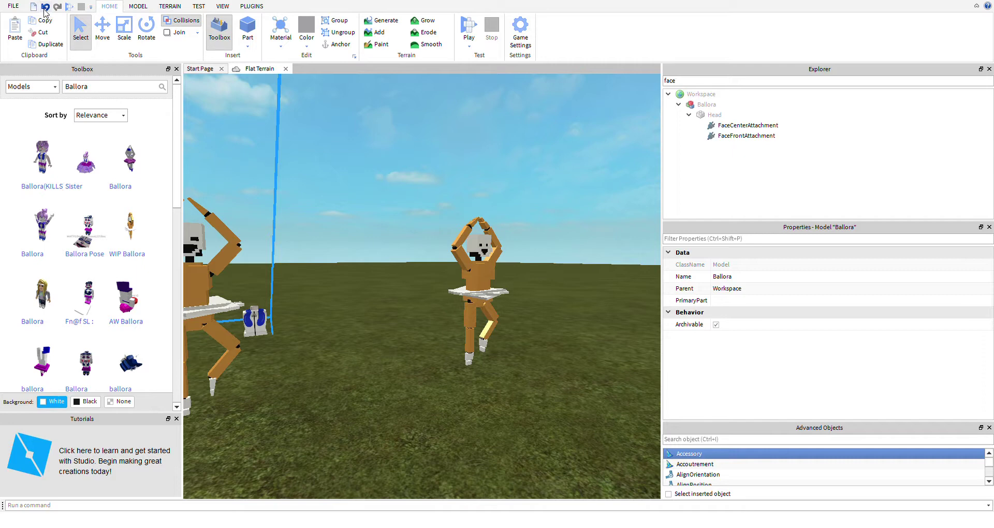
left_click(45, 8)
left_click(44, 8)
left_click(45, 8)
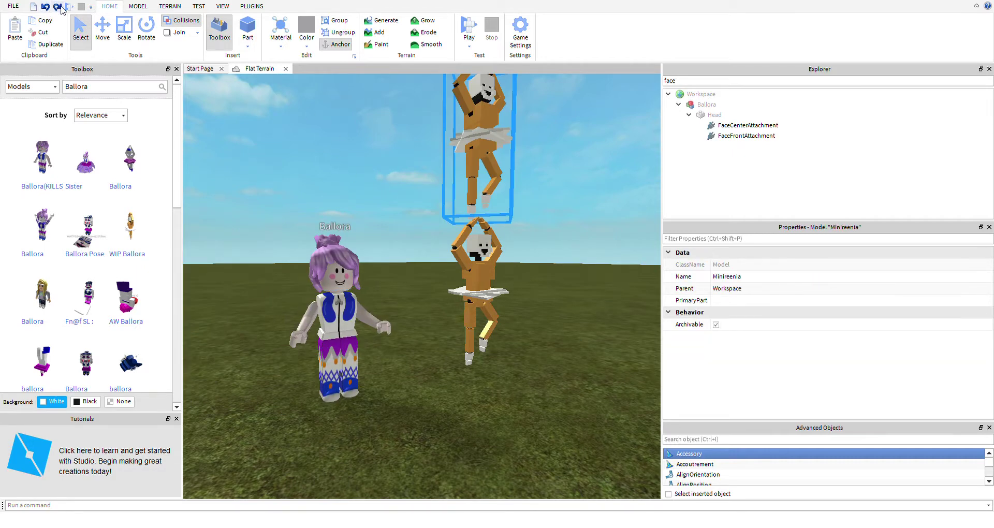
key("ctrl+y")
left_click(422, 208)
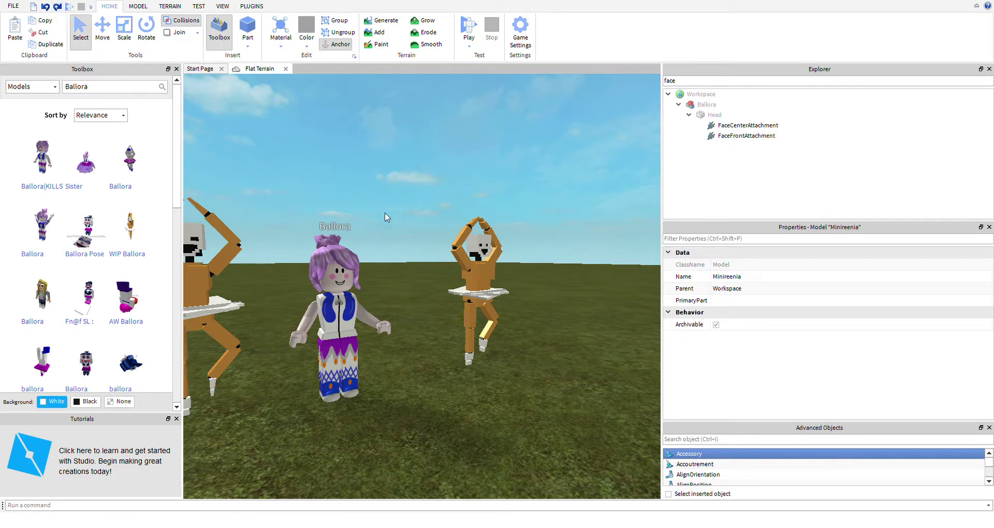
right_click_drag(378, 216, 377, 217)
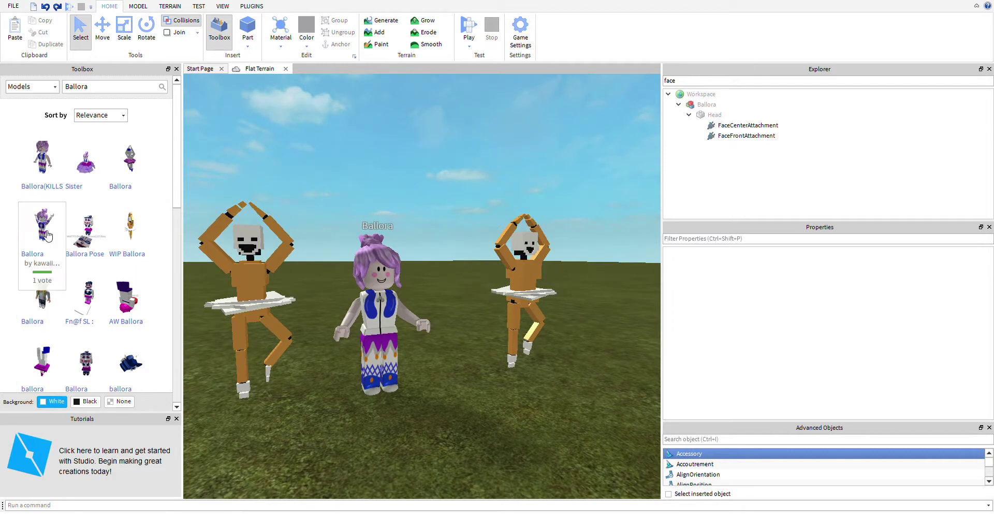
- Rename the lowered-arms Ballora model as "Ballora: Why Don't"
scroll(107, 242, "down", 1)
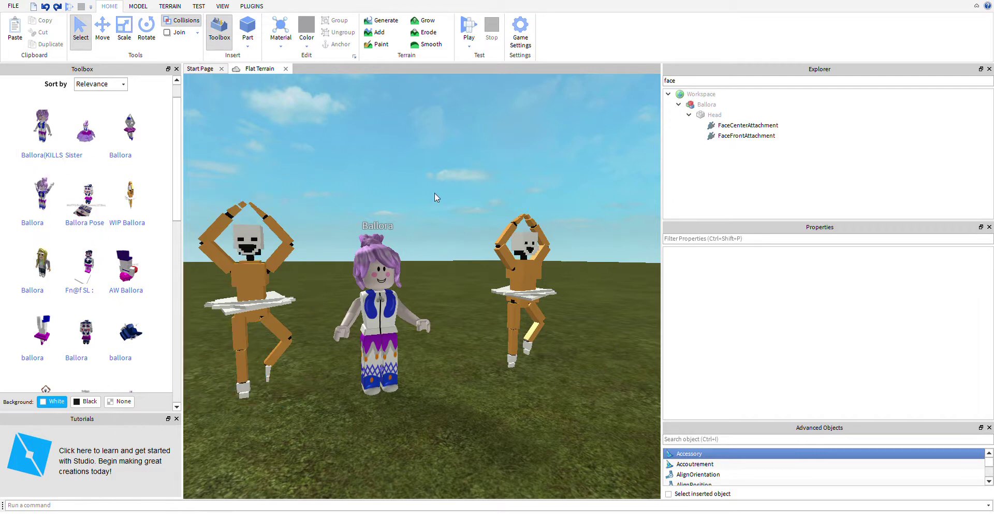
scroll(439, 190, "up", 3)
key("ctrl+y")
right_click_drag(397, 175, 405, 169)
scroll(398, 175, "down", 3)
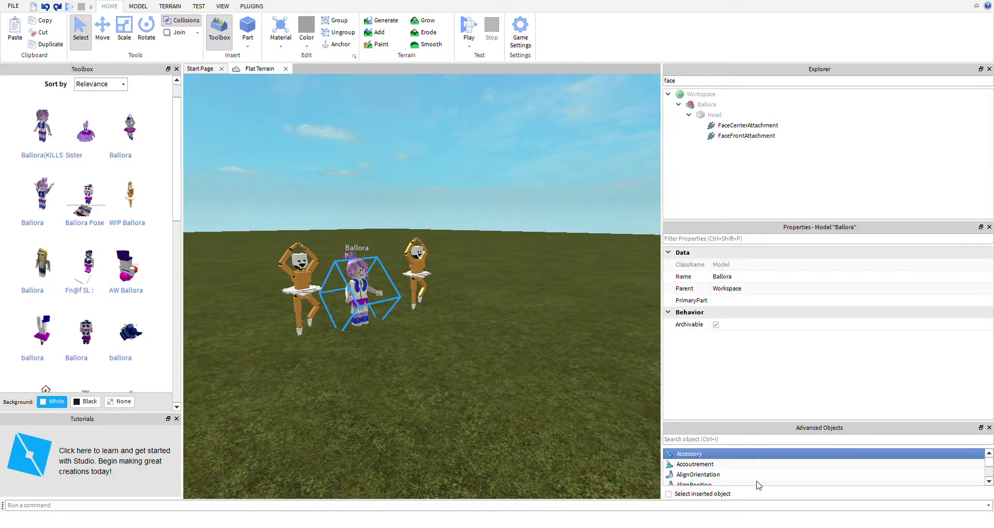
left_click(743, 278)
key("BackSpace")
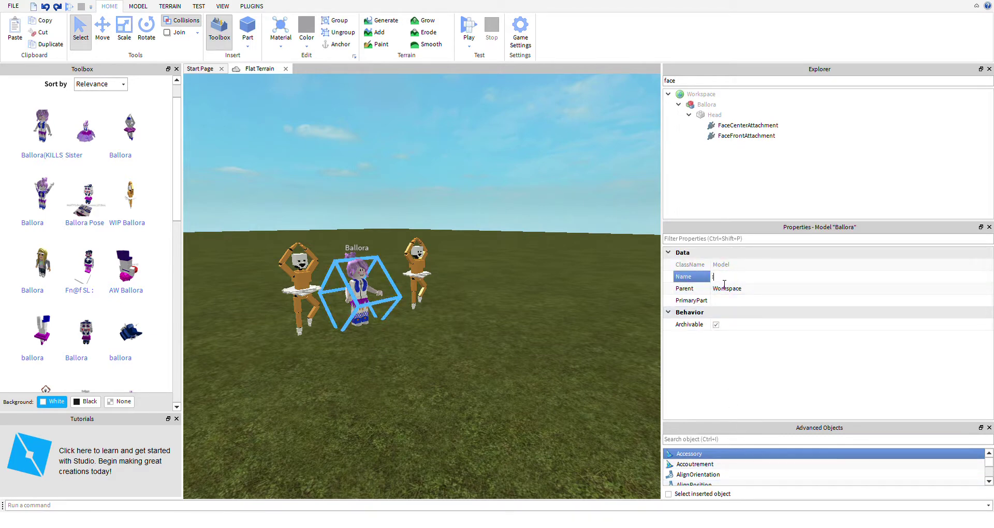
type("Ballora")
type(":")
type(" Pl")
key("BackSpace")
key("BackSpace")
key("BackSpace")
key("Return")
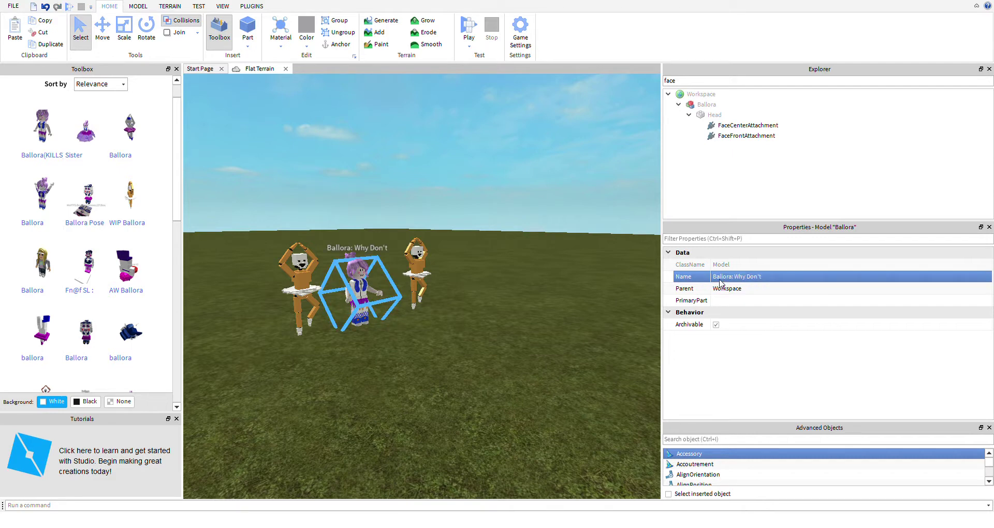
key("Delete")
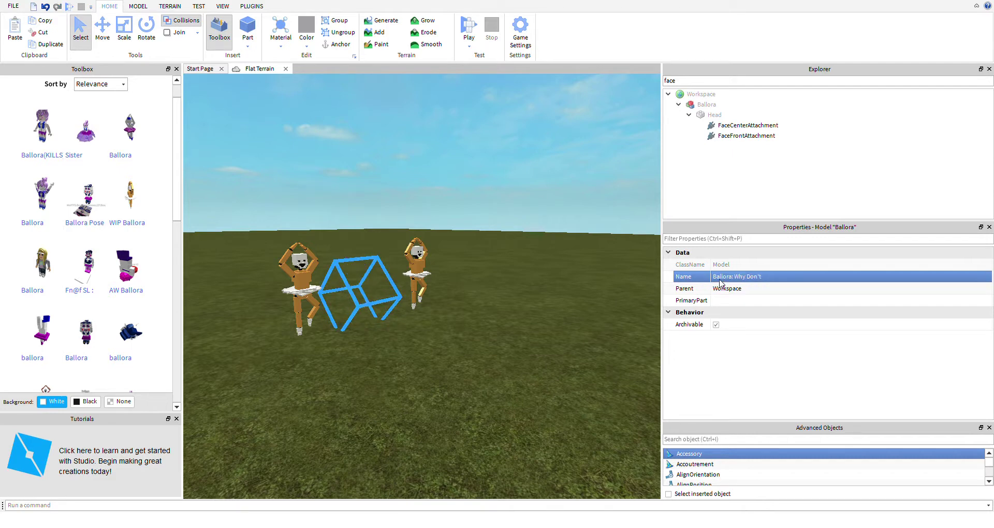
key("Delete")
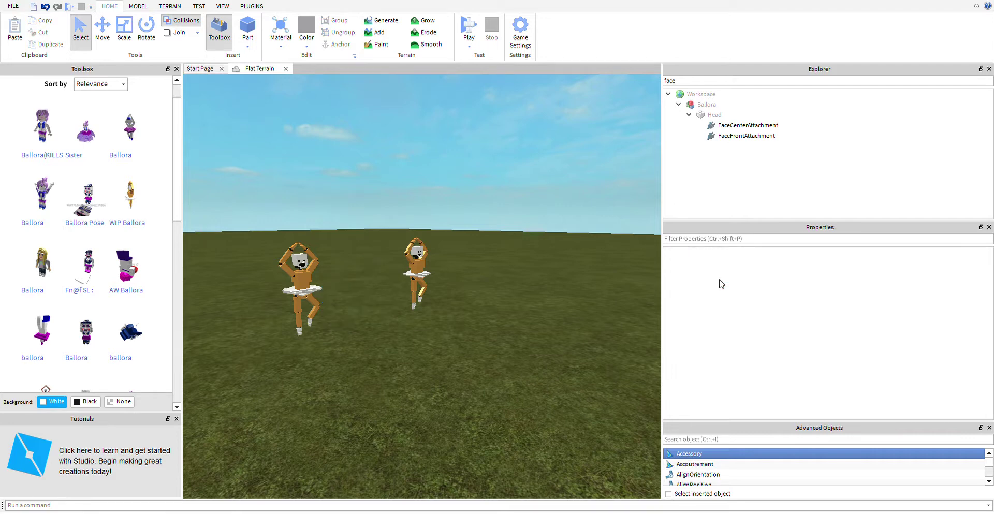
left_click(46, 8)
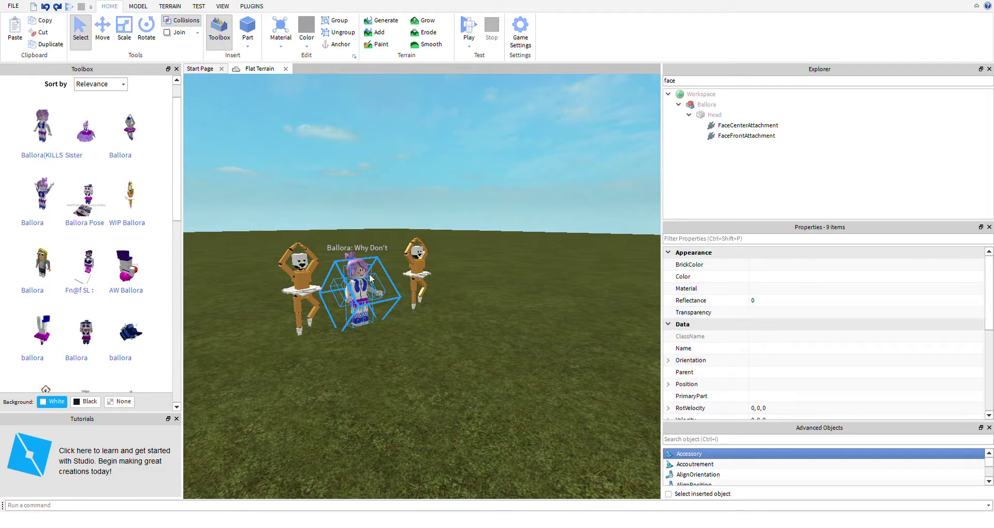
- Examine the properties of the lowered-arms Ballora's Torso part
left_click(422, 333)
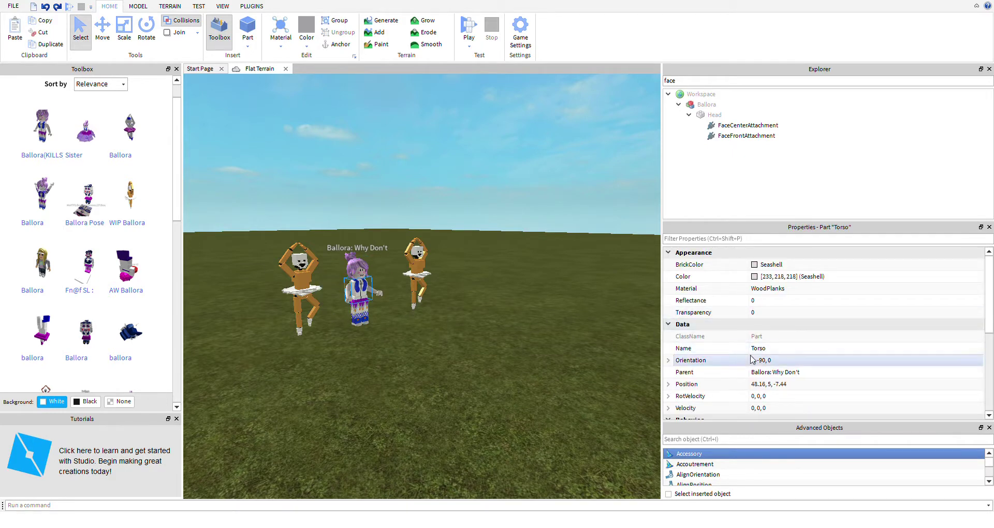
left_click(774, 354)
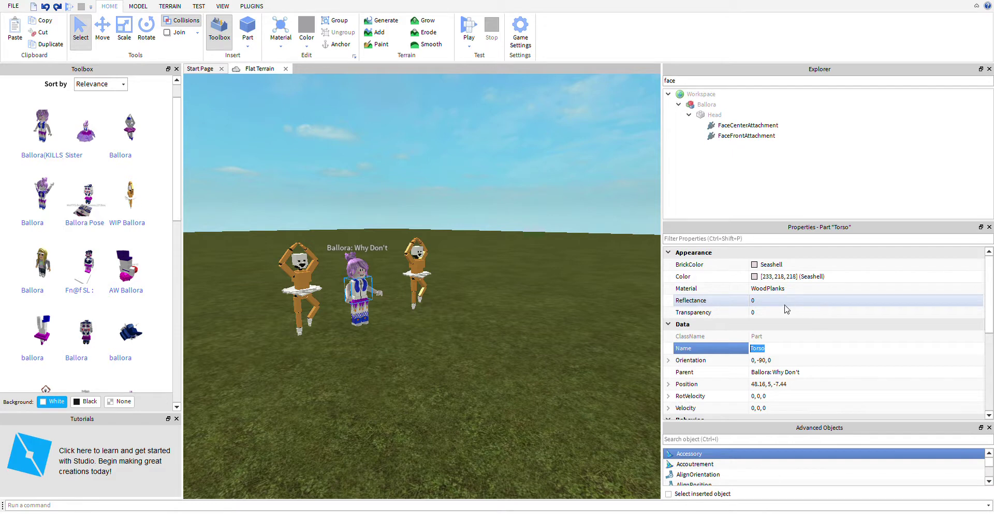
scroll(779, 309, "down", 2)
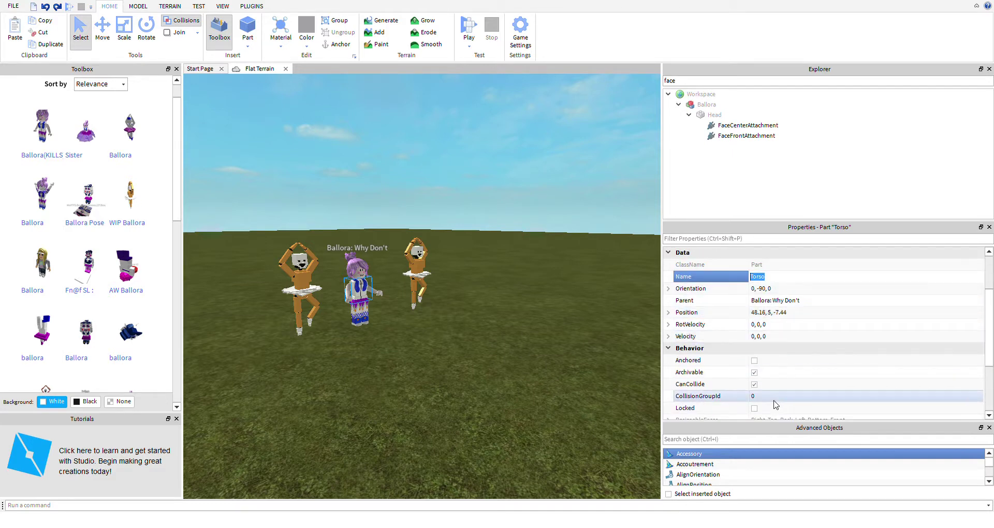
scroll(735, 387, "up", 2)
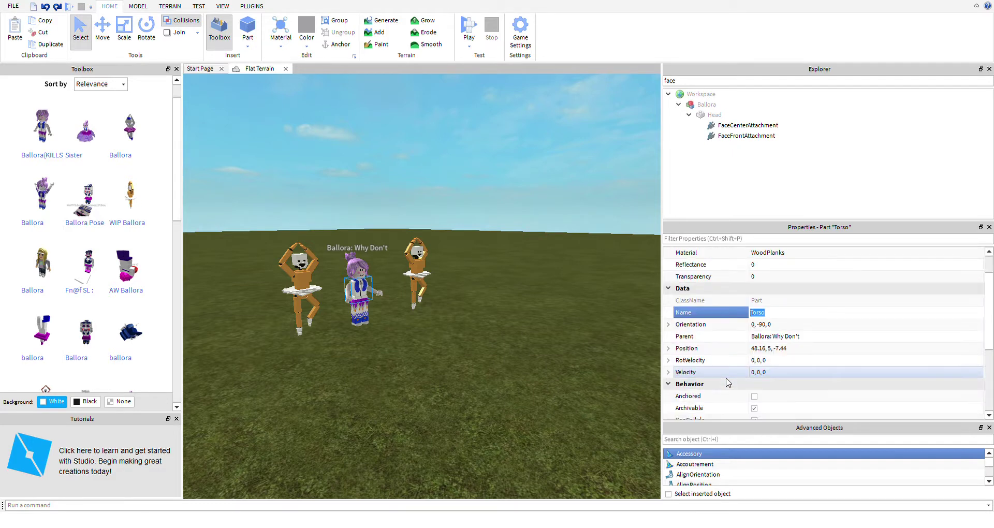
scroll(727, 382, "down", 5)
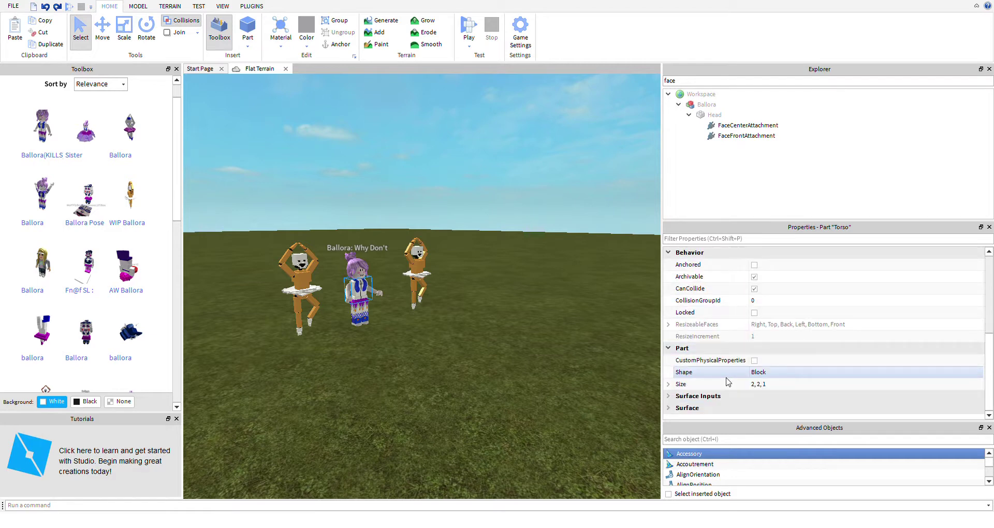
scroll(727, 381, "up", 6)
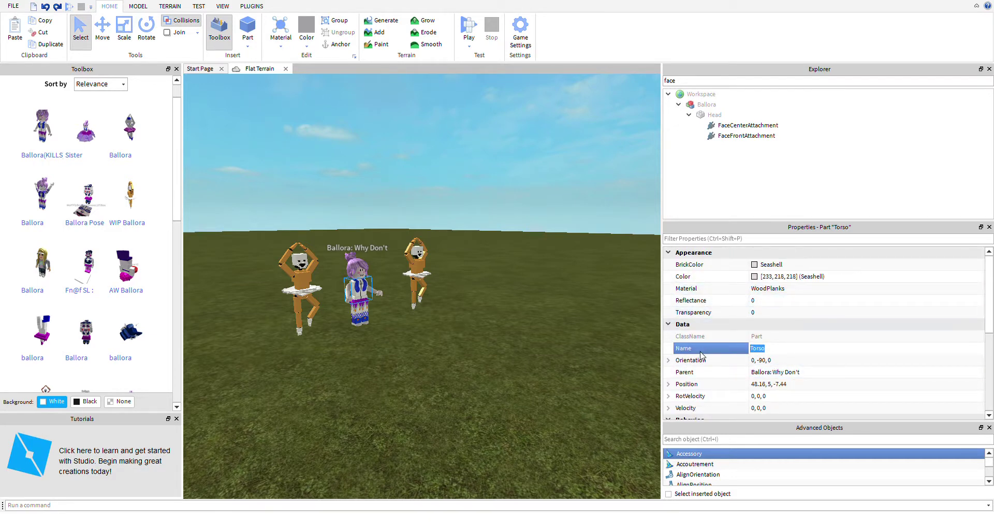
- Rename the lowered-arms Ballora model as "Ballora: lets Play.."
left_click(380, 291)
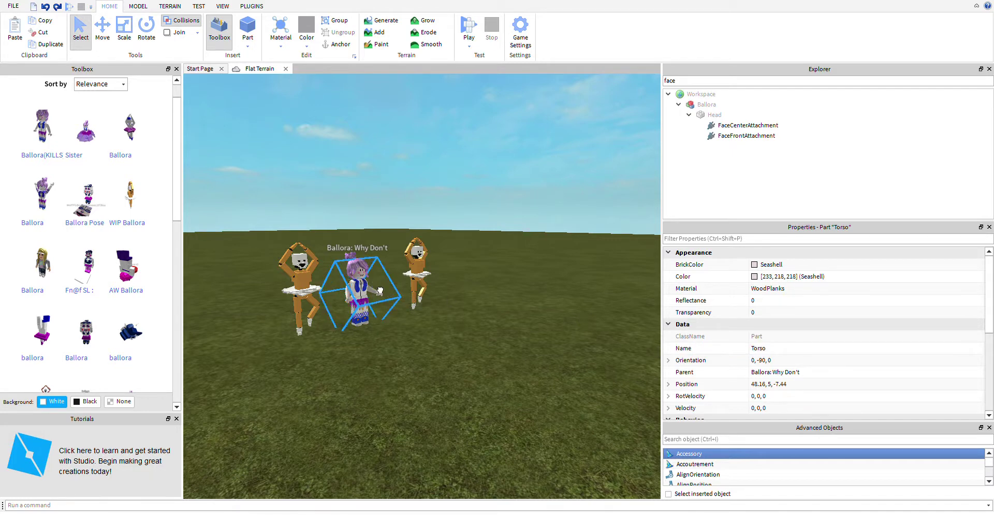
left_click(729, 377)
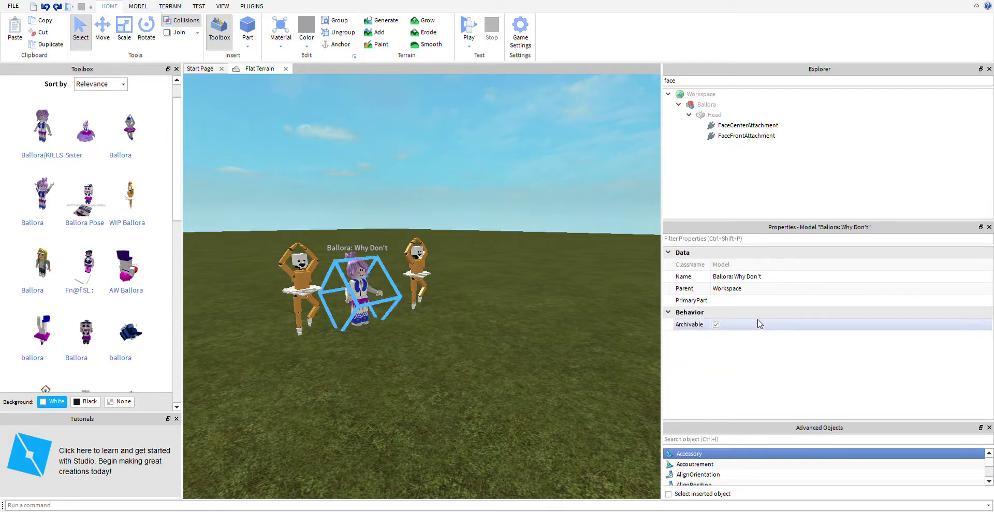
left_click(779, 278)
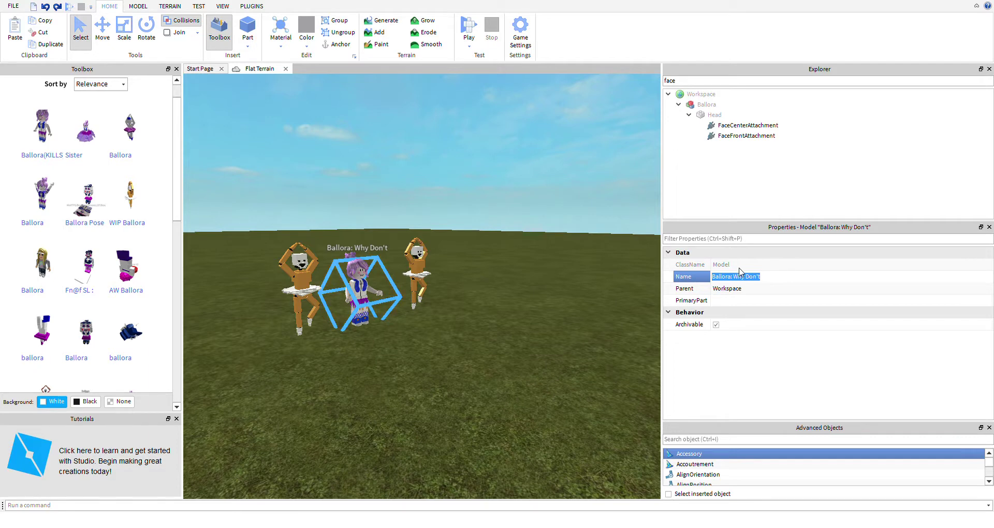
key("BackSpace")
type("Ballor")
type("a:")
type(" c")
key("Return")
right_click_drag(480, 205, 483, 206)
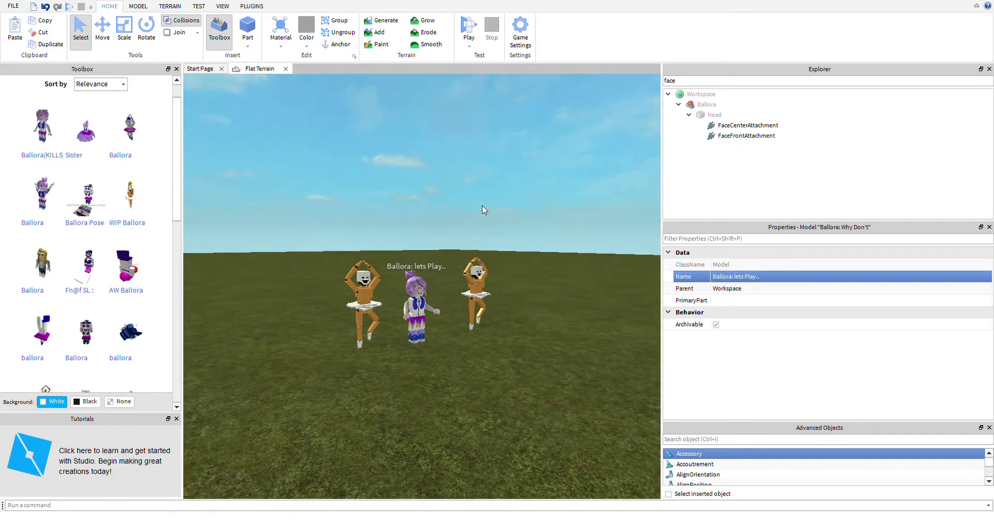
left_click(462, 216)
scroll(462, 216, "up", 5)
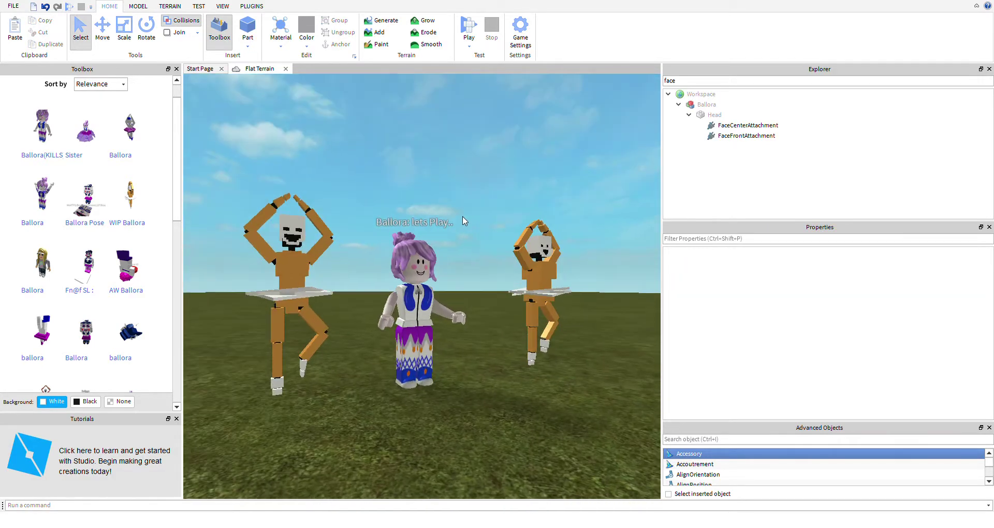
- Filter the Explorer's objects by "arm" to list the arm parts of the Ballora models
key("d")
right_click_drag(462, 216, 456, 217)
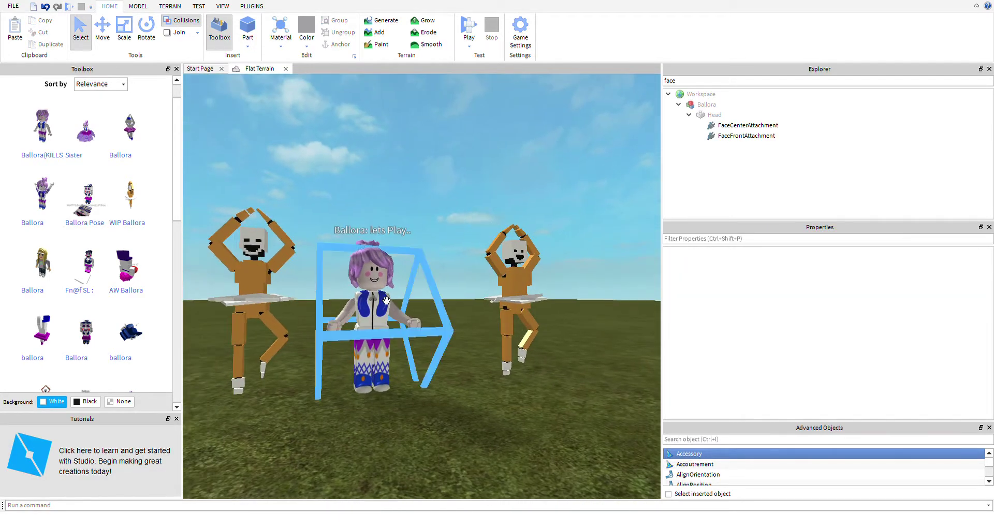
left_click(698, 103)
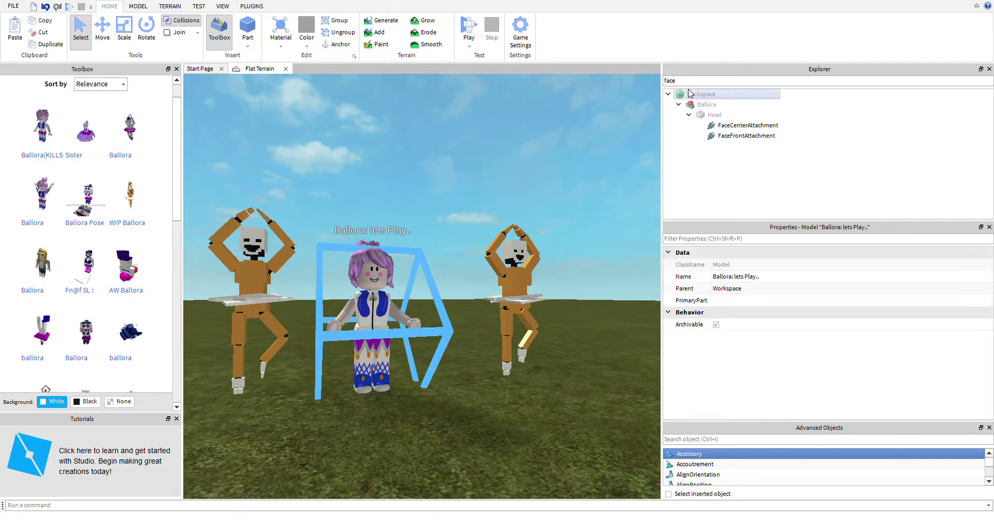
left_click_drag(685, 83, 514, 144)
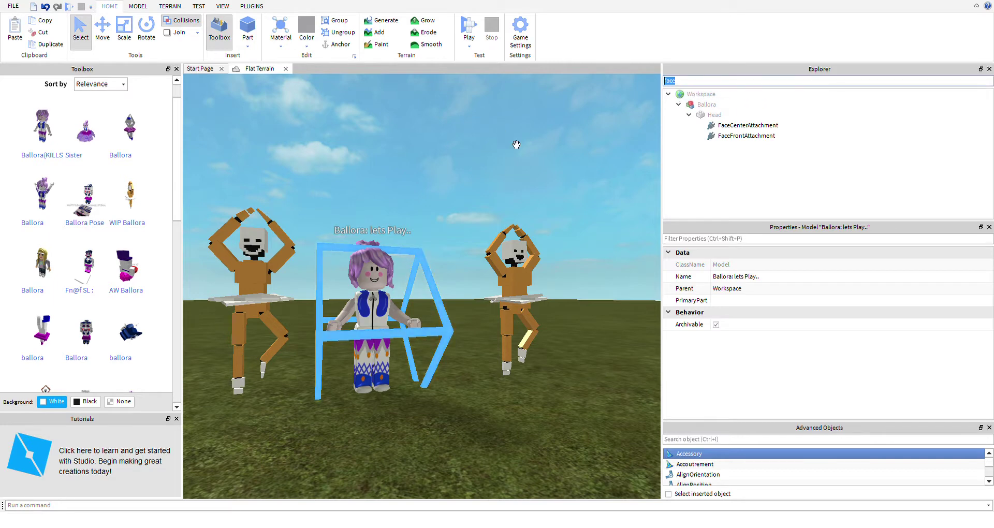
type("arm")
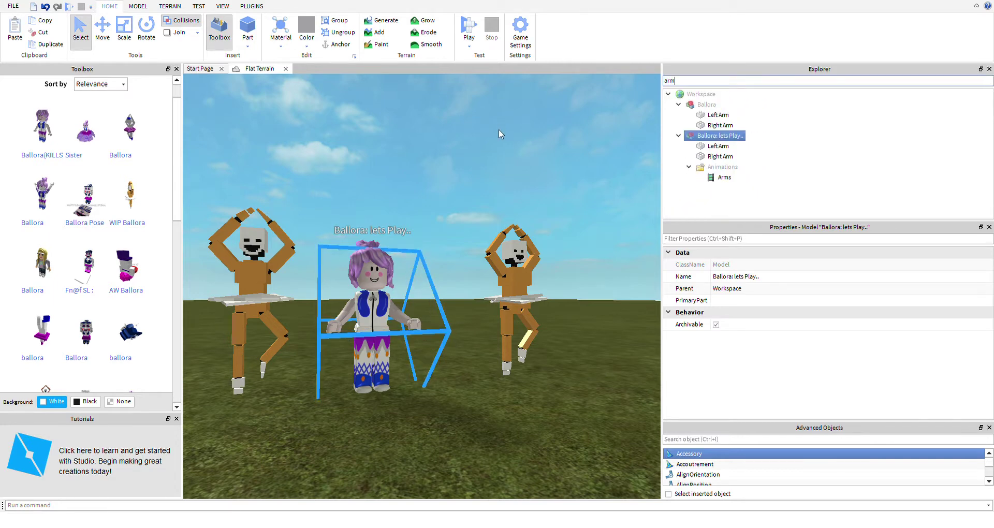
- Check the Right Arm parts of both Ballora models to see which one belongs to the lowered-arms Ballora
left_click(725, 125)
right_click_drag(637, 186, 400, 317)
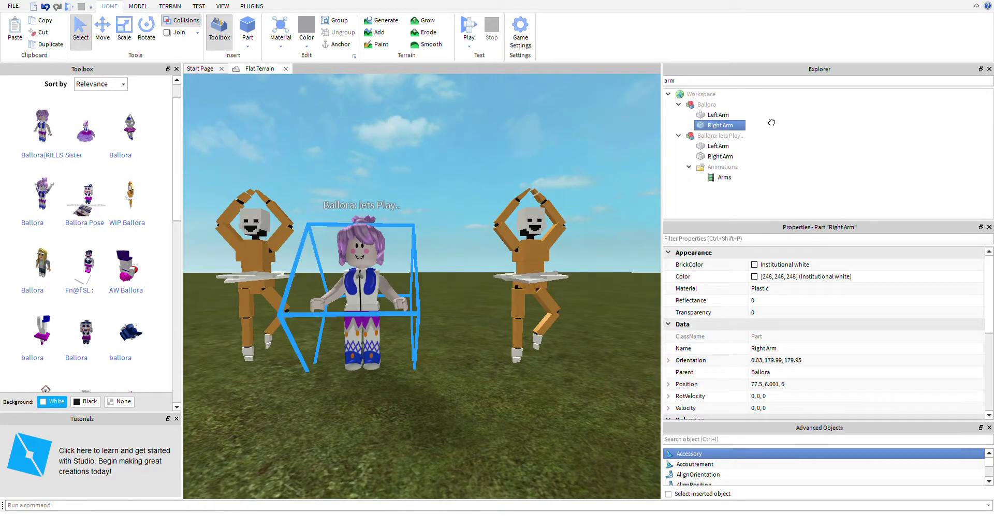
left_click(740, 135)
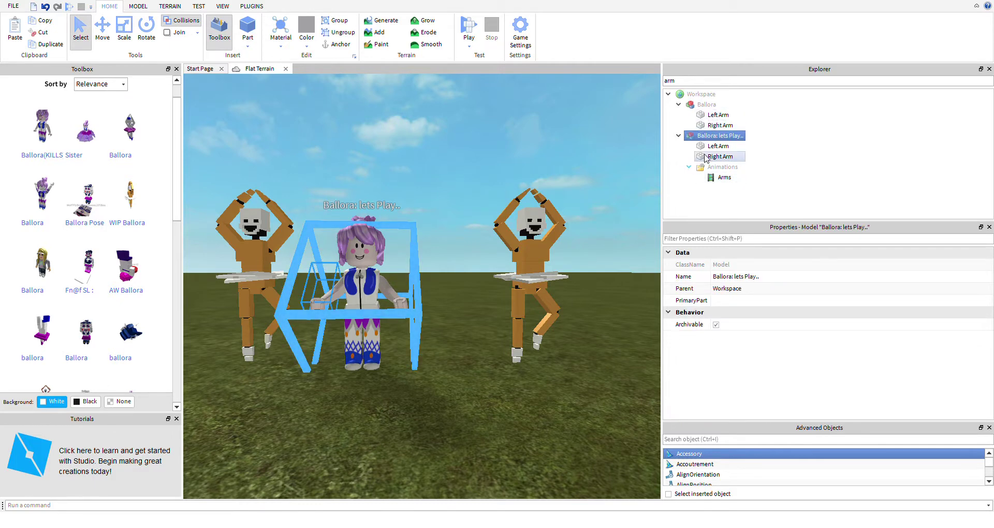
left_click(728, 157)
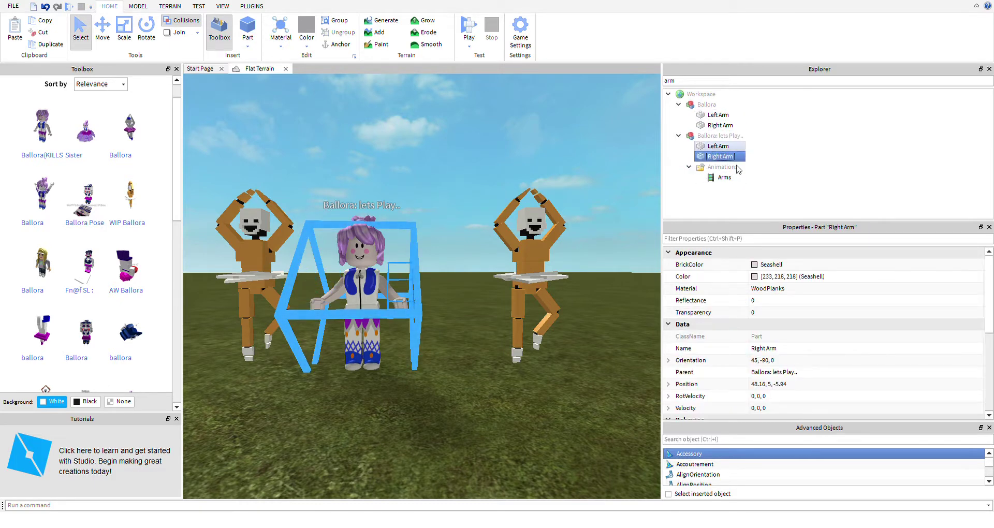
- Rotate the Left Arm of the "Ballora: lets Play.." model to an orientation of -45, -90, 0
left_click(718, 146)
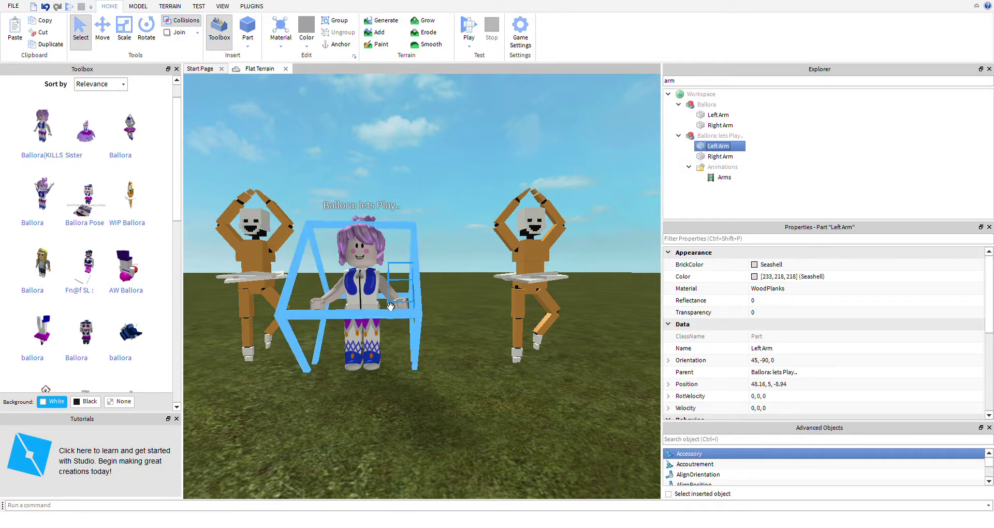
left_click(409, 314)
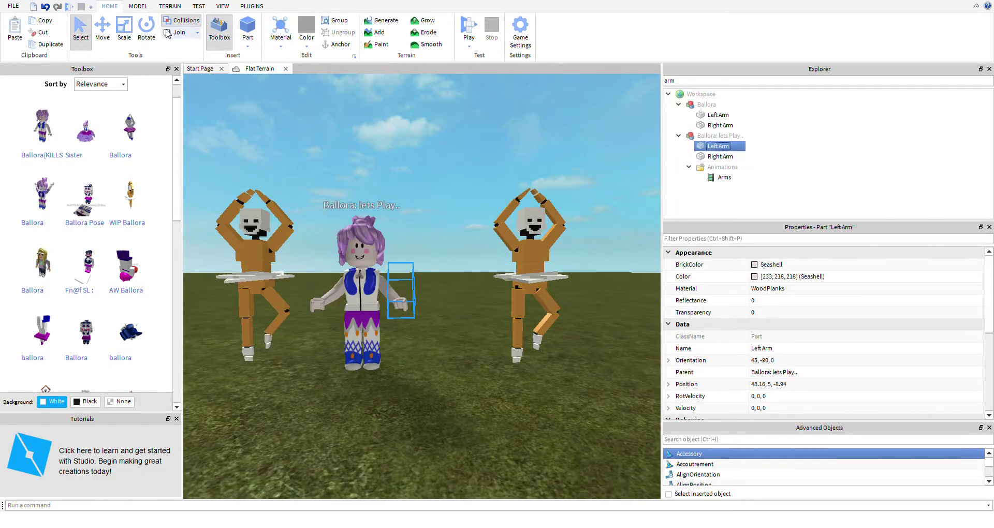
left_click(147, 31)
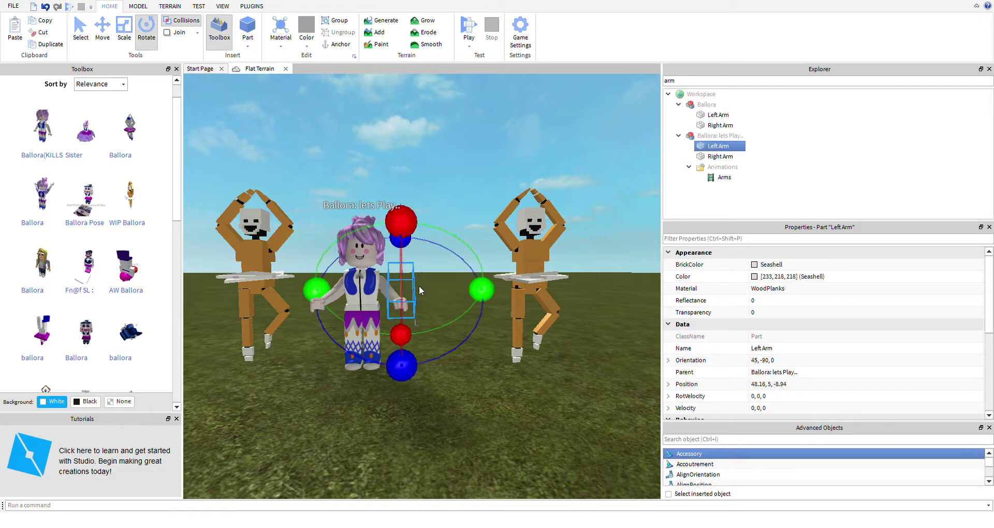
right_click_drag(457, 259, 457, 259)
key("d")
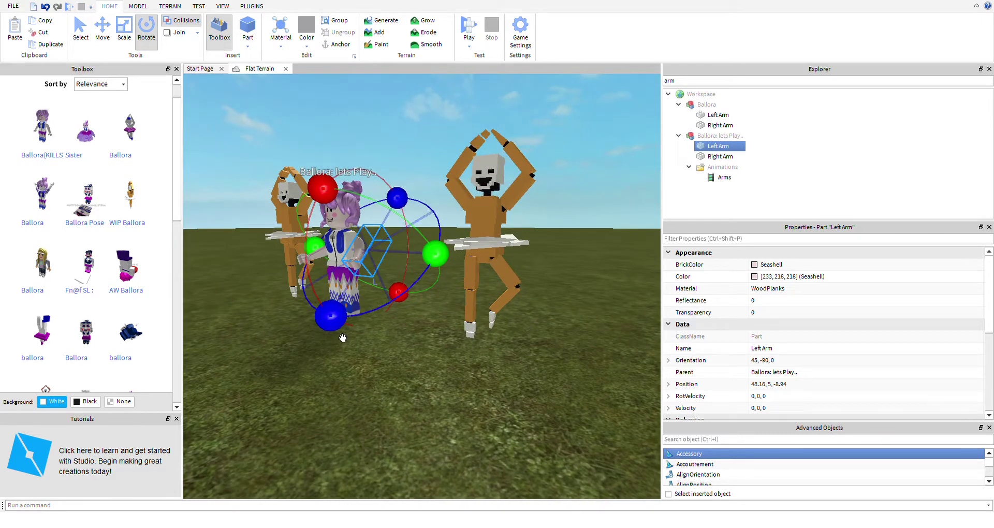
left_click_drag(334, 323, 514, 393)
left_click_drag(352, 42, 520, 93)
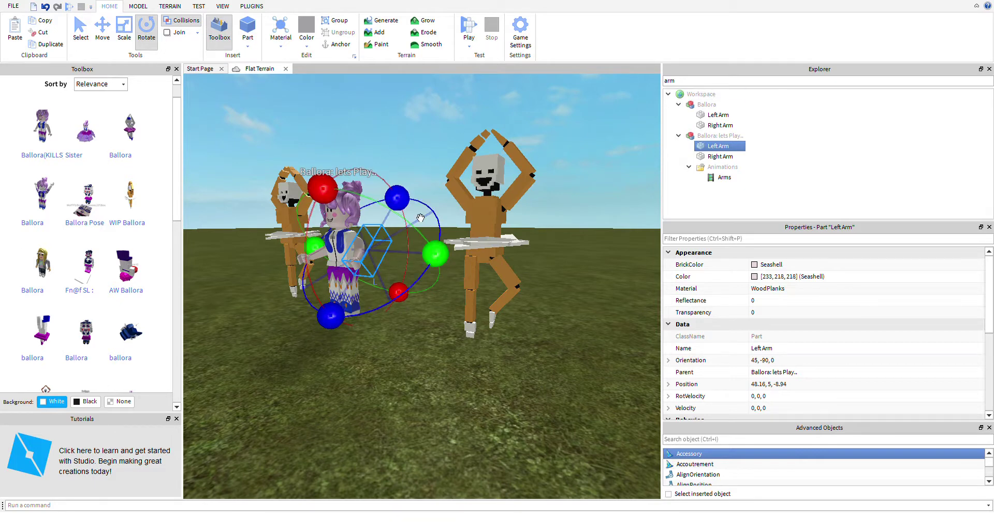
left_click_drag(362, 208, 251, 233)
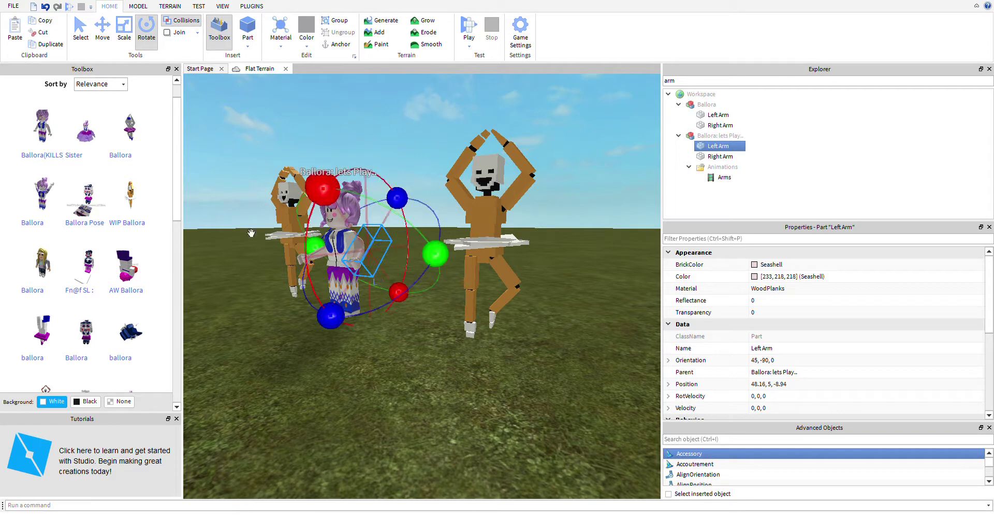
left_click_drag(324, 190, 276, 464)
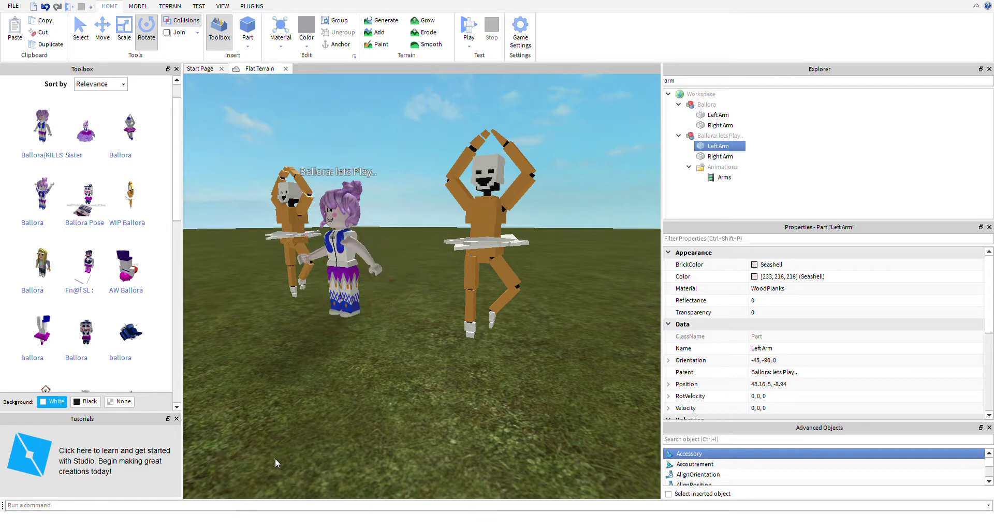
- Rotate the same Ballora's Left Arm to hang straight down, at an orientation of 0, -90, 0
left_click(410, 277)
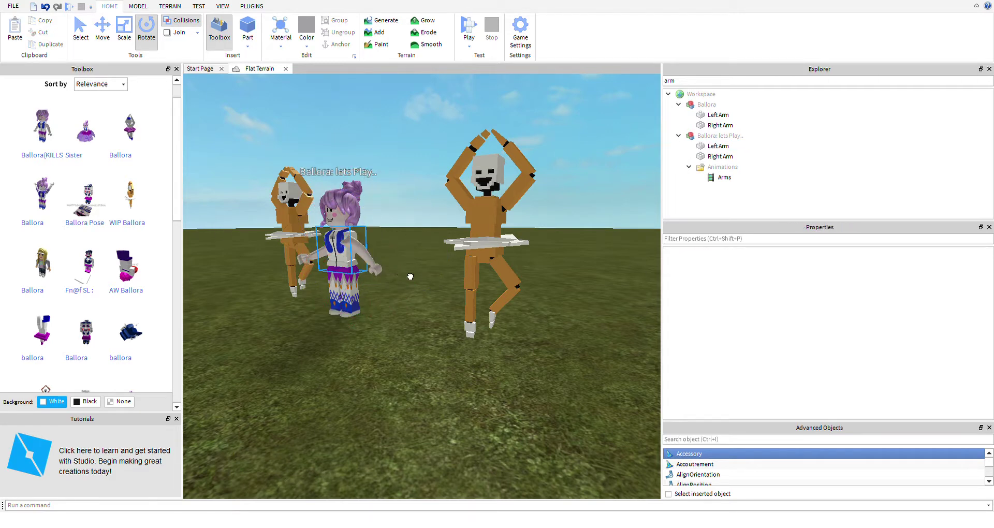
left_click(720, 157)
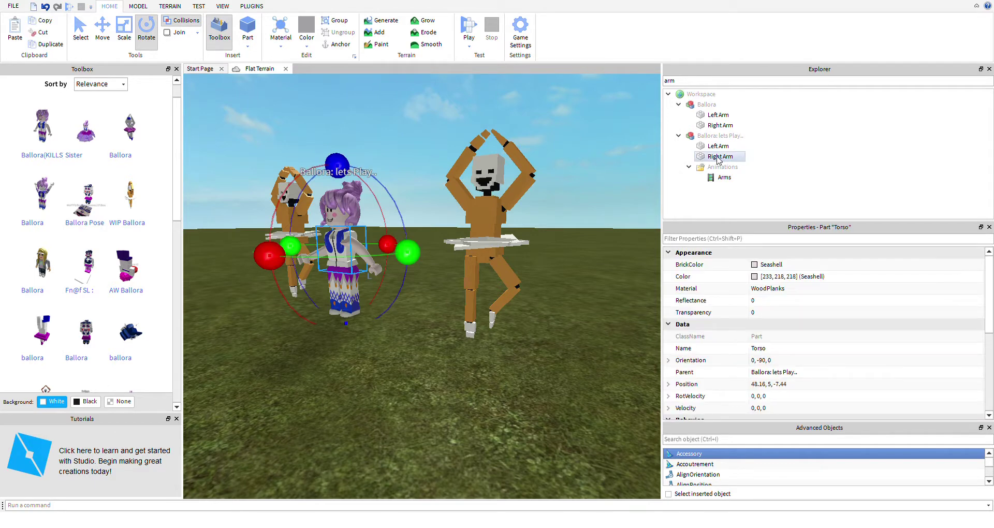
left_click(719, 147)
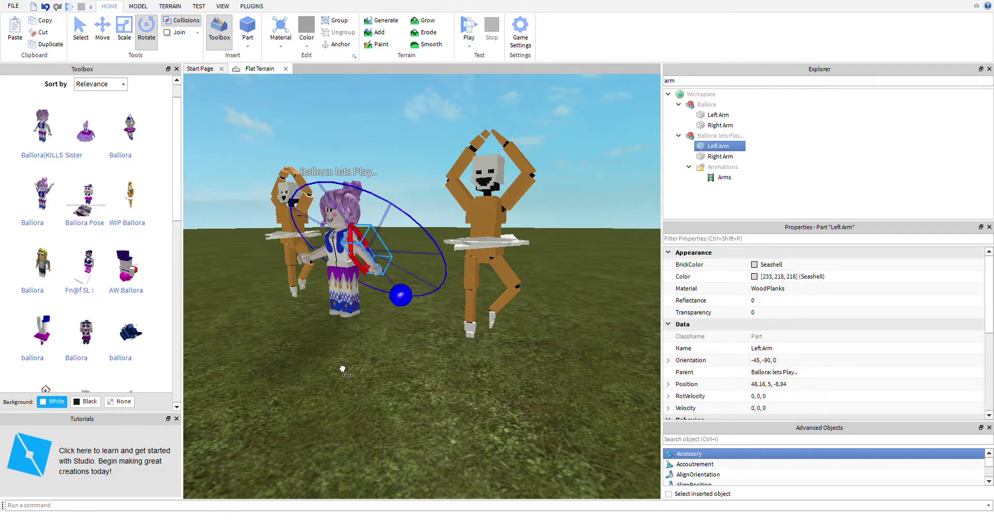
left_click_drag(610, 301, 277, 370)
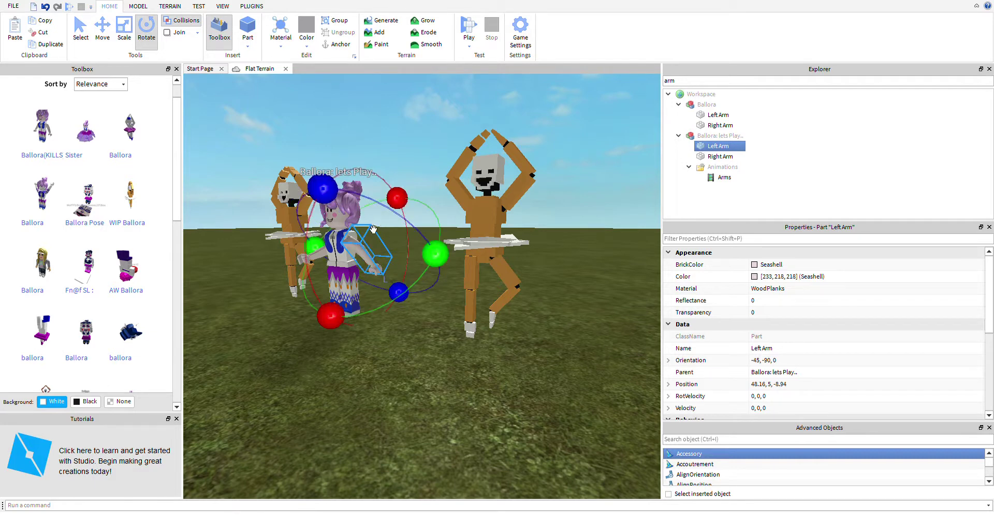
left_click_drag(323, 189, 542, 202)
left_click_drag(323, 189, 329, 324)
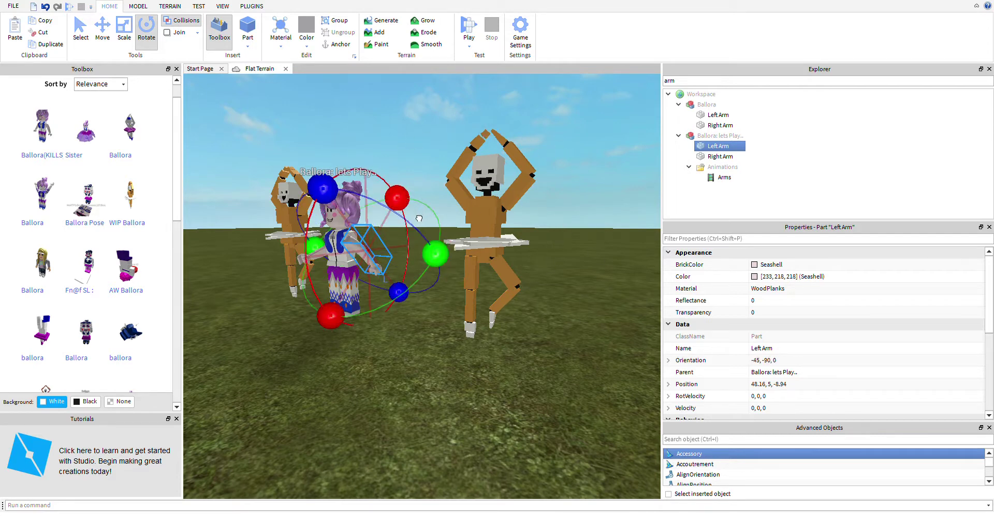
left_click_drag(404, 206, 506, 350)
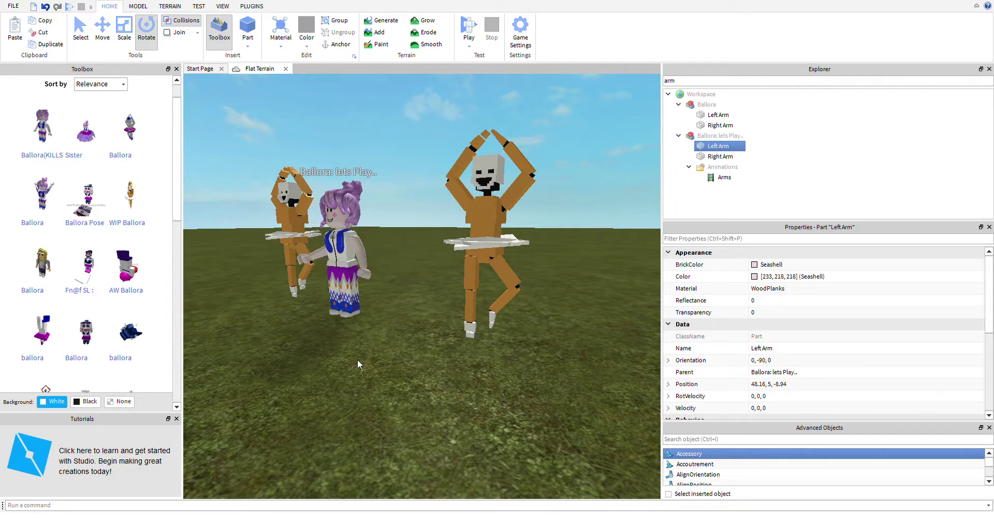
- Clear the selection in the scene and search the toolbox models for "Grey wall"
left_click(334, 248, "ctrl")
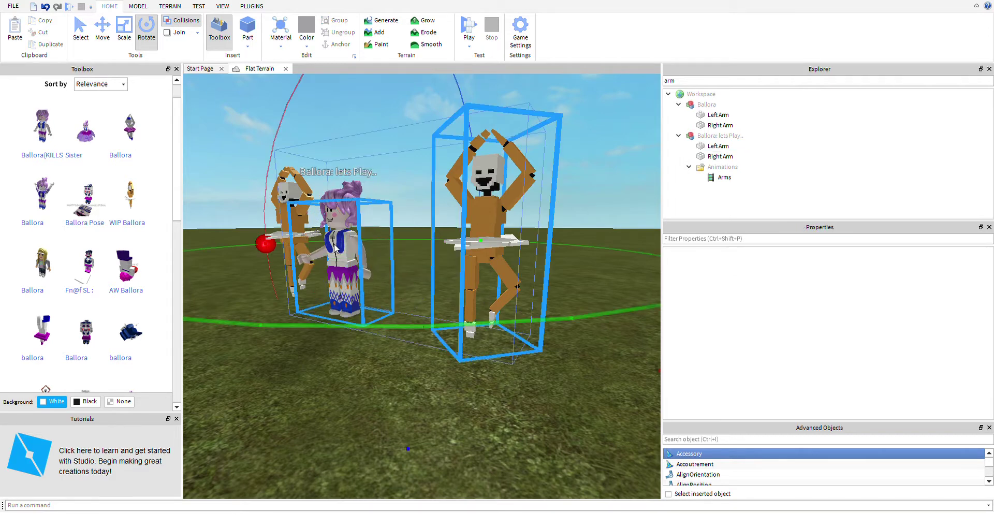
left_click(494, 399)
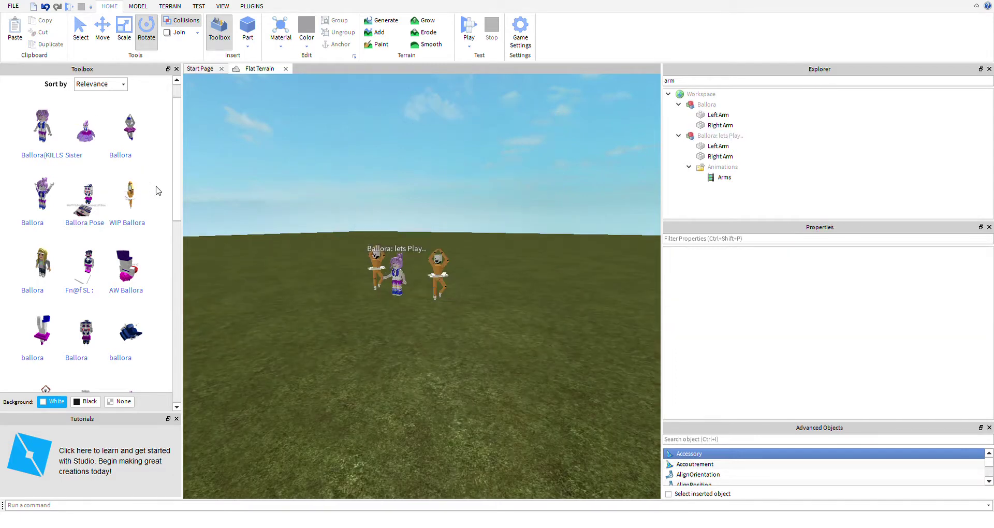
scroll(155, 189, "up", 1)
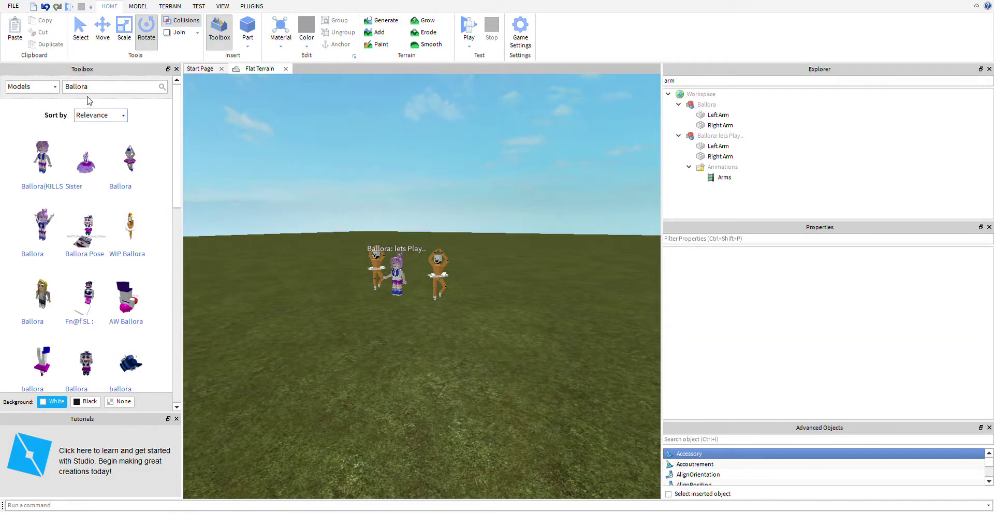
left_click_drag(85, 92, 105, 92)
type("Grey wall")
key("Return")
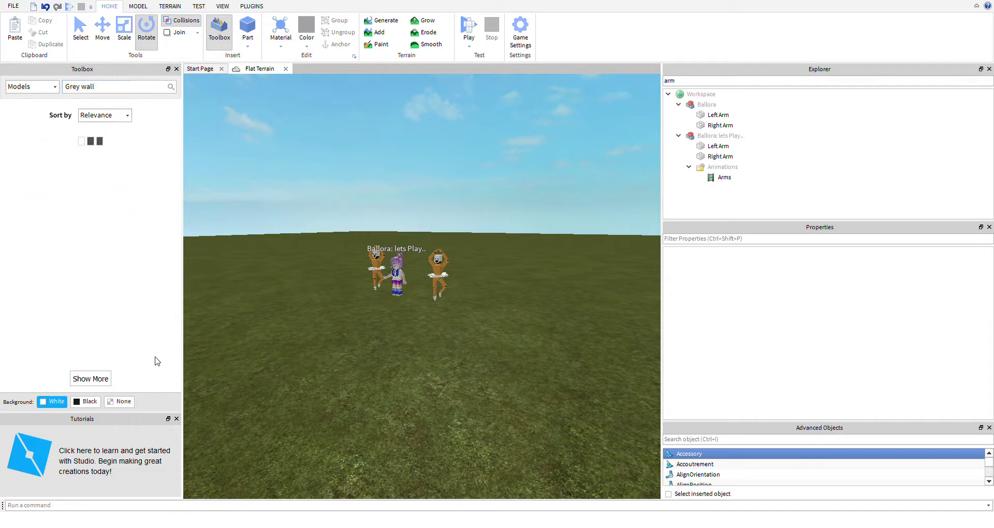
scroll(346, 305, "up", 4)
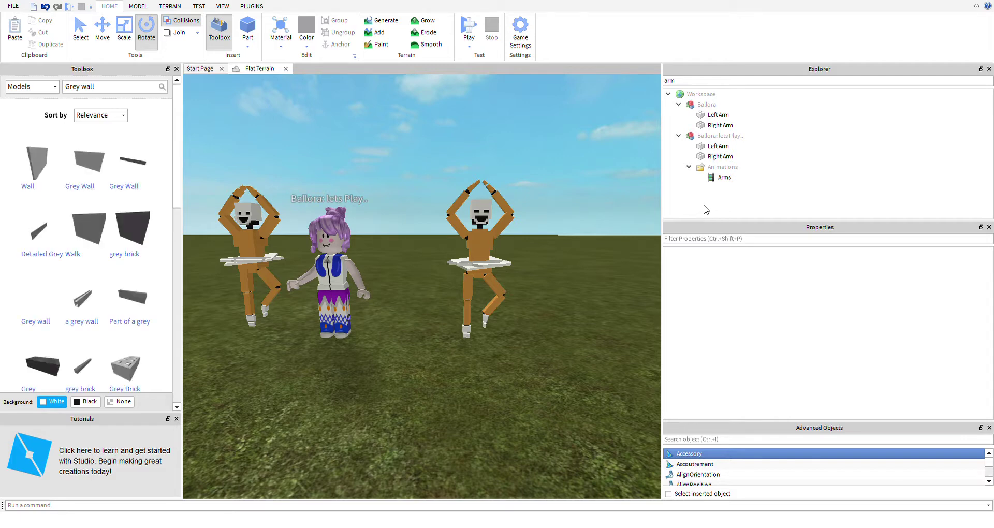
key("a")
left_click(688, 166)
left_click(720, 125)
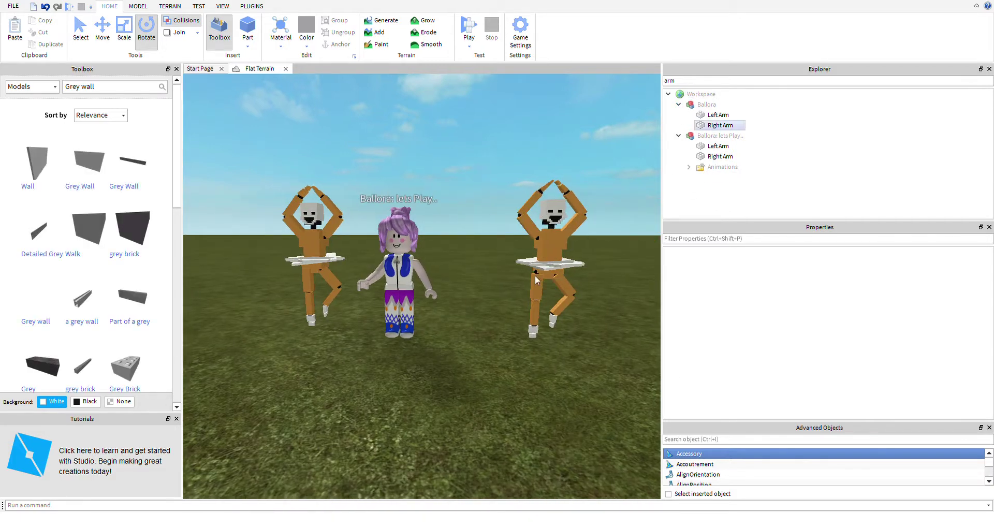
- Insert the grey "Wall" model and place it upright directly behind Ballora and the two Minireenias
right_click_drag(492, 342, 492, 342)
scroll(493, 342, "down", 3)
scroll(493, 341, "up", 2)
left_click(58, 169)
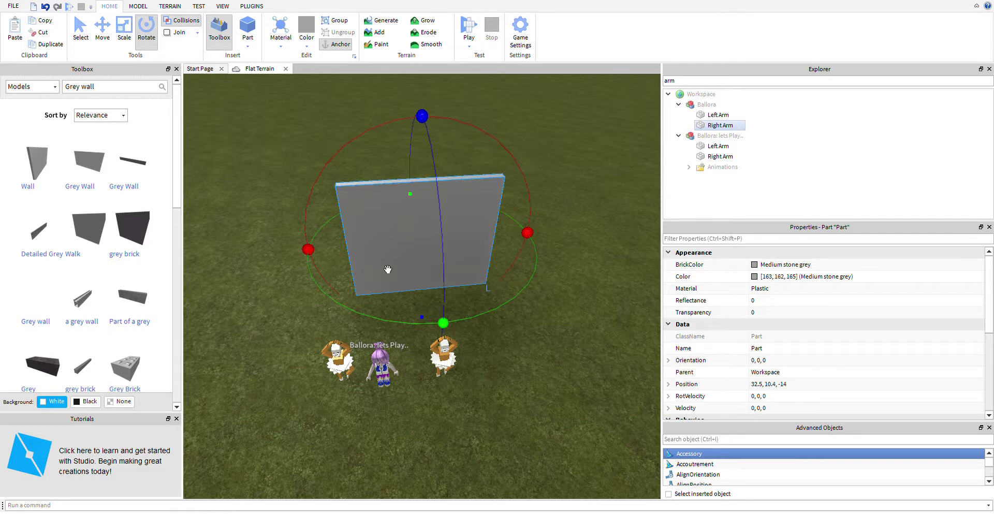
left_click_drag(388, 270, 379, 376)
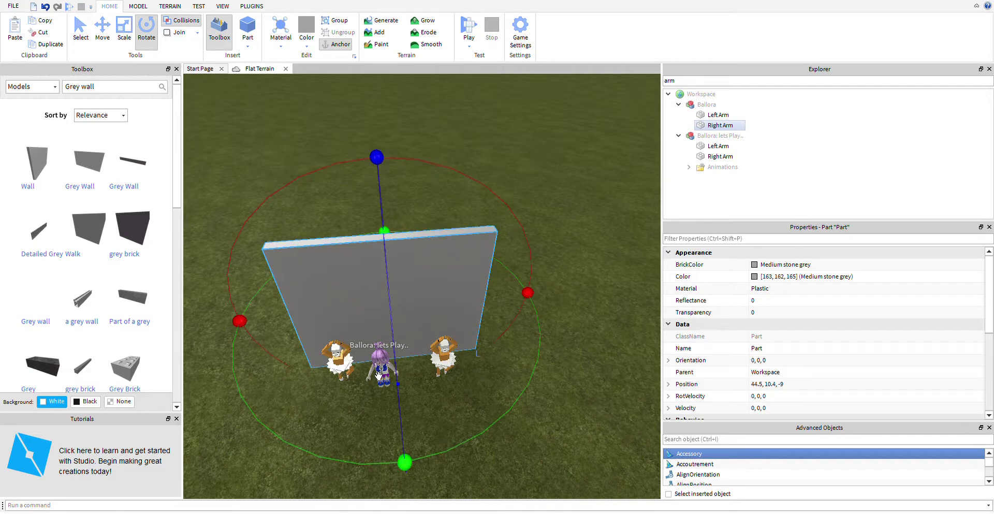
left_click(502, 175)
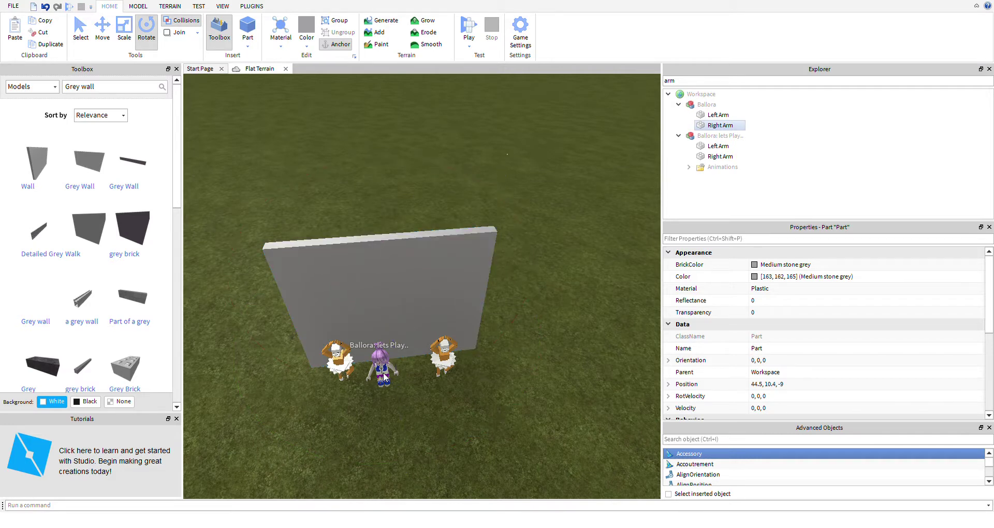
- Move the "Ballora: lets Play.." model slightly closer to the wall, centred between the two Minireenias
left_click(80, 29)
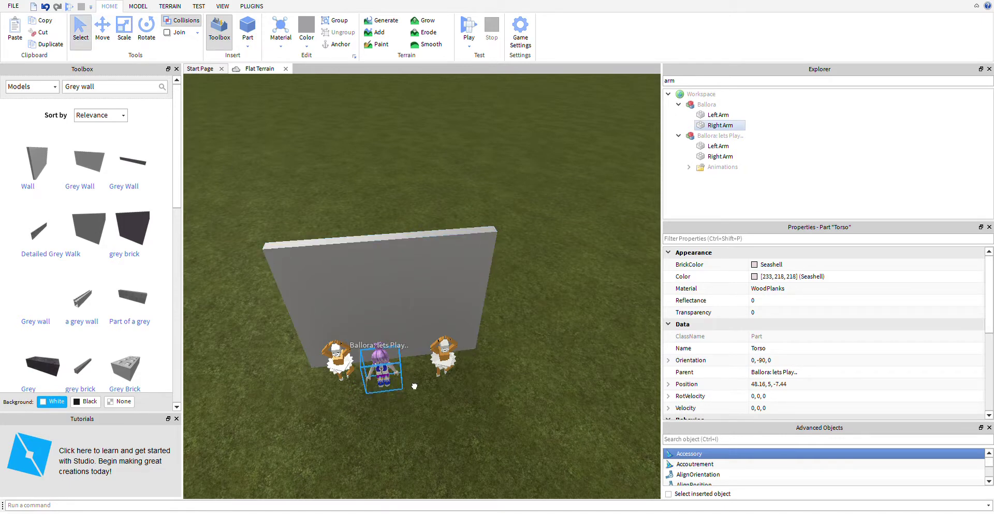
left_click_drag(379, 385, 386, 379)
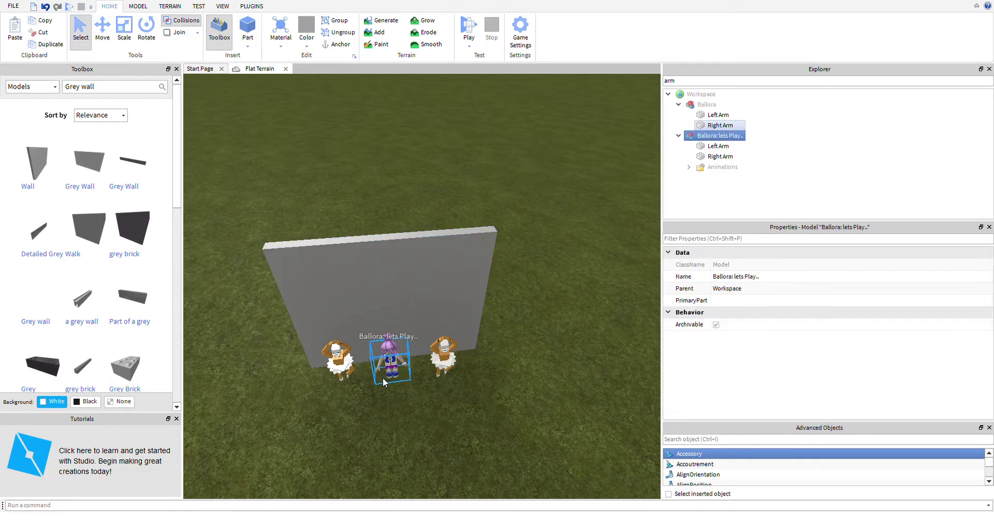
scroll(390, 352, "down", 2)
scroll(461, 304, "down", 2)
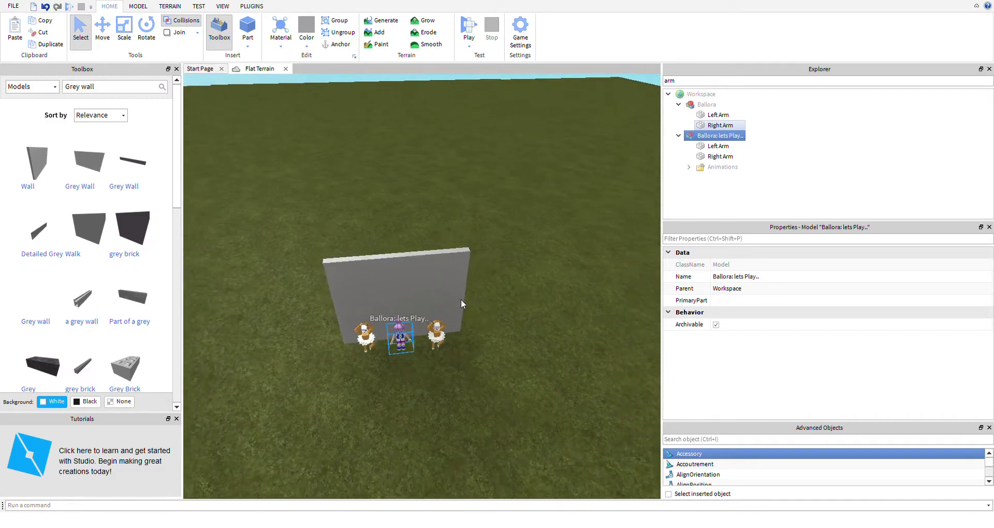
- Move the Minireenia on Ballora's right-hand side of the view onto open grass well beyond the wall's edge
scroll(461, 304, "up", 6)
right_click_drag(461, 304, 430, 298)
key("f")
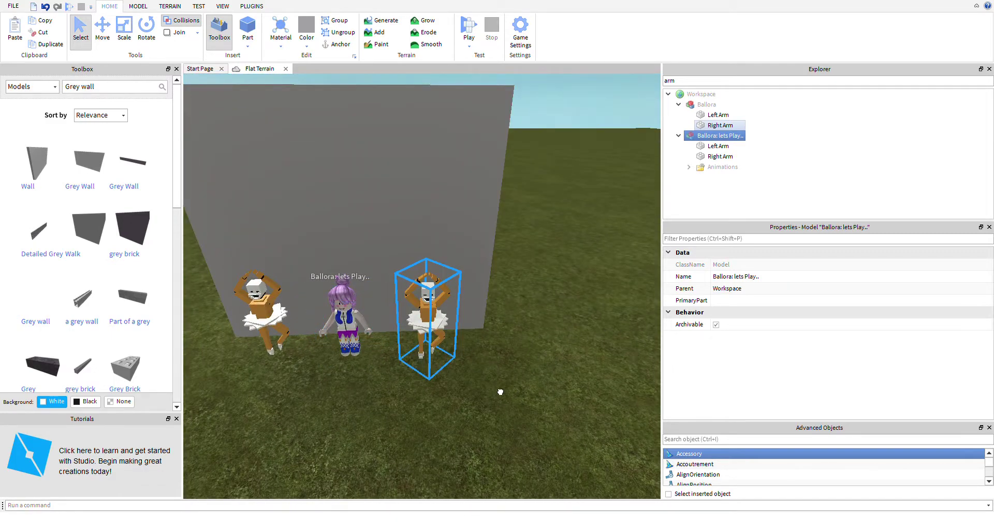
scroll(412, 322, "down", 3)
scroll(411, 322, "up", 3)
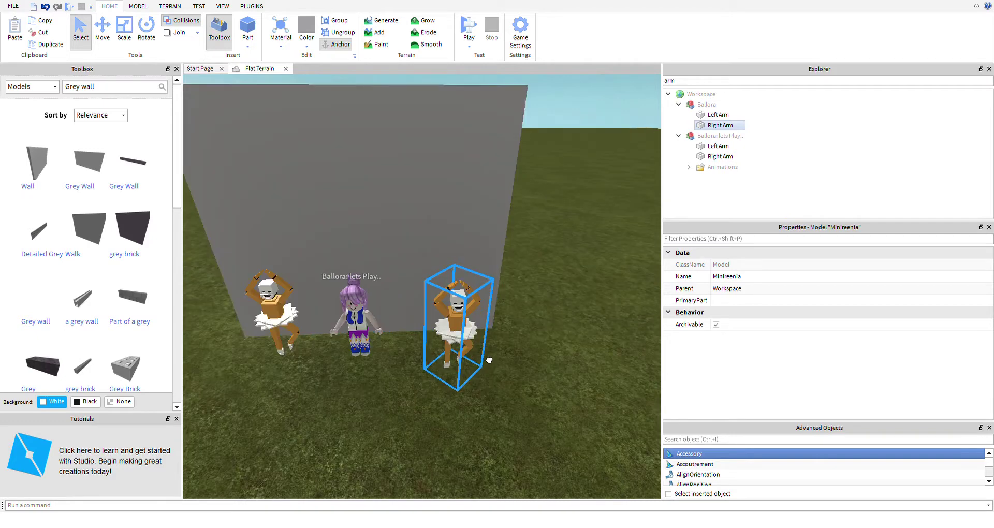
left_click_drag(486, 354, 652, 314)
scroll(445, 390, "down", 4)
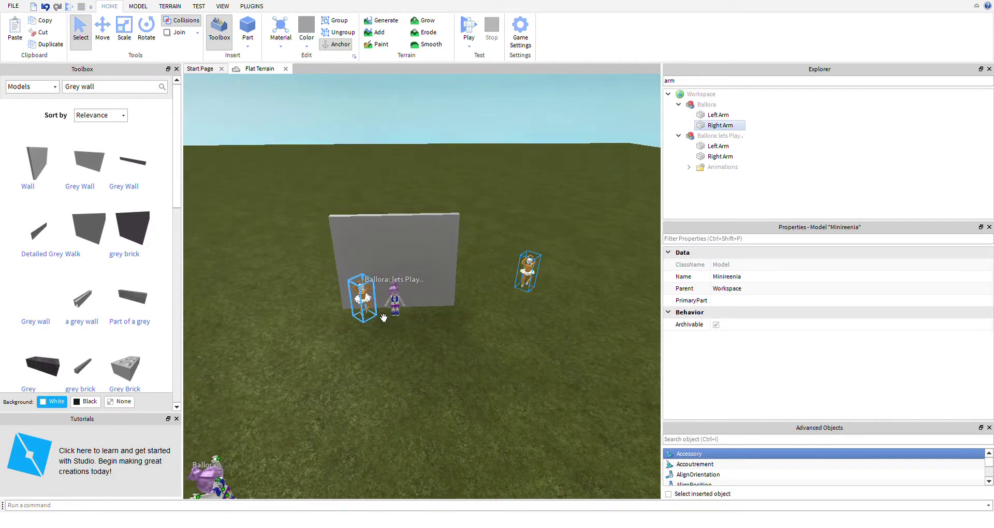
- Try to move the other Minireenia away from the wall by pulling on its white part
left_click_drag(379, 317, 310, 337)
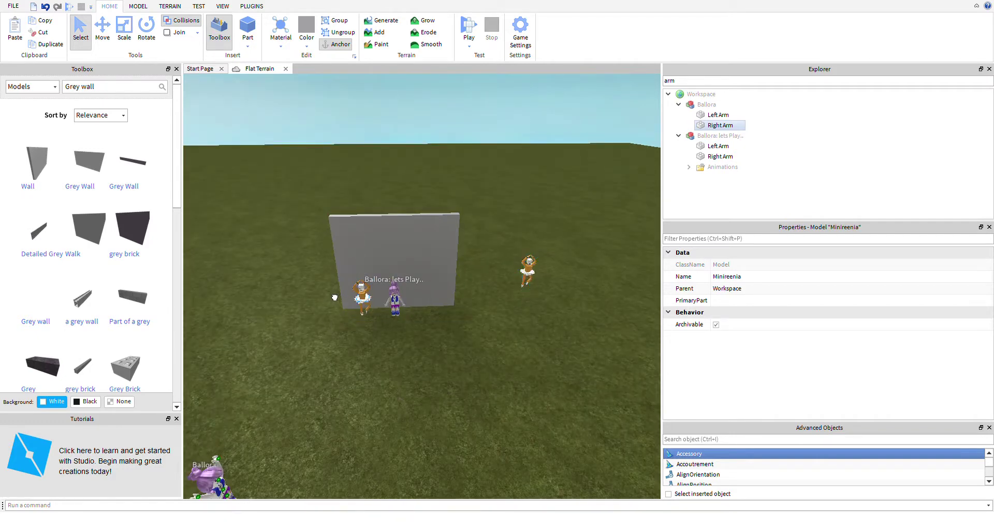
left_click(317, 282)
scroll(293, 263, "up", 5)
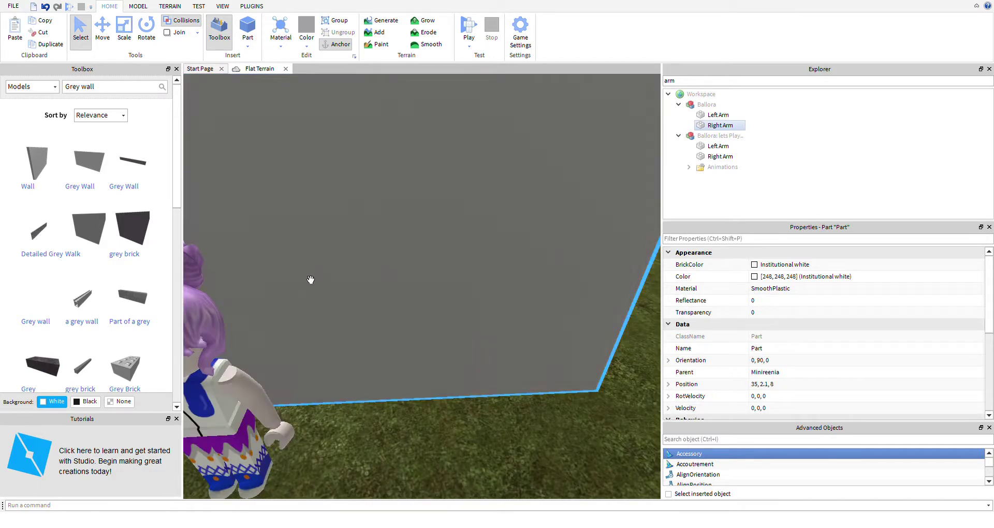
scroll(311, 280, "down", 3)
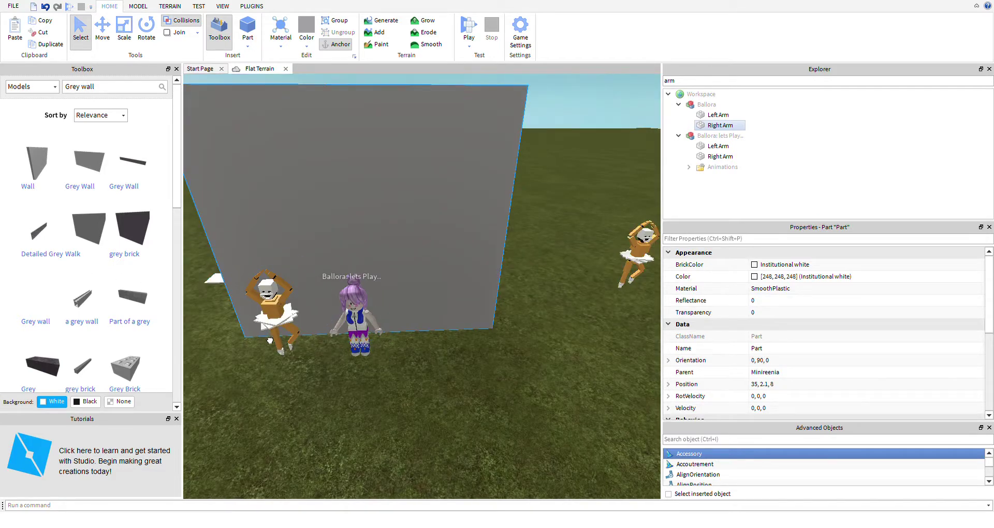
left_click(311, 340)
scroll(298, 324, "down", 2)
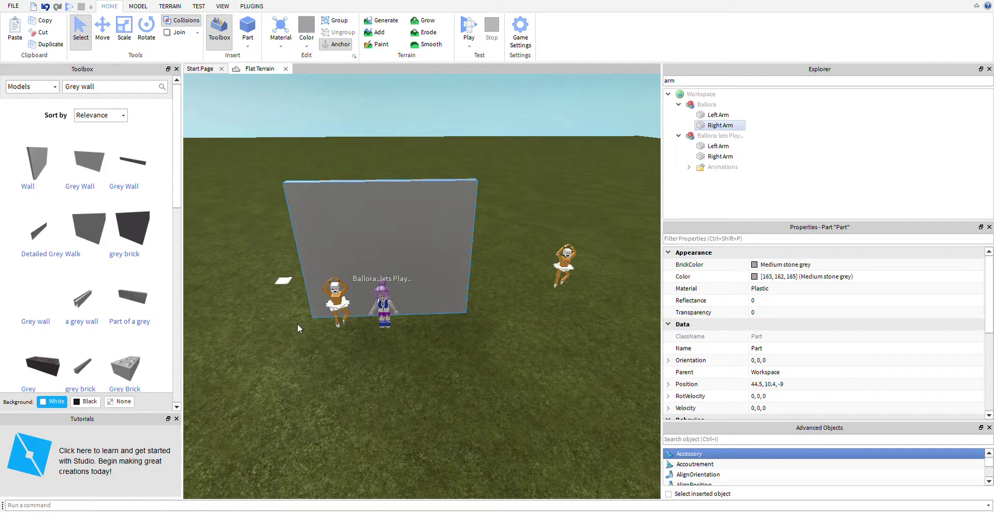
scroll(297, 324, "down", 2)
scroll(297, 324, "up", 2)
- Move the remaining Minireenia model away from Ballora onto open grass on the opposite side of the wall
left_click(346, 302)
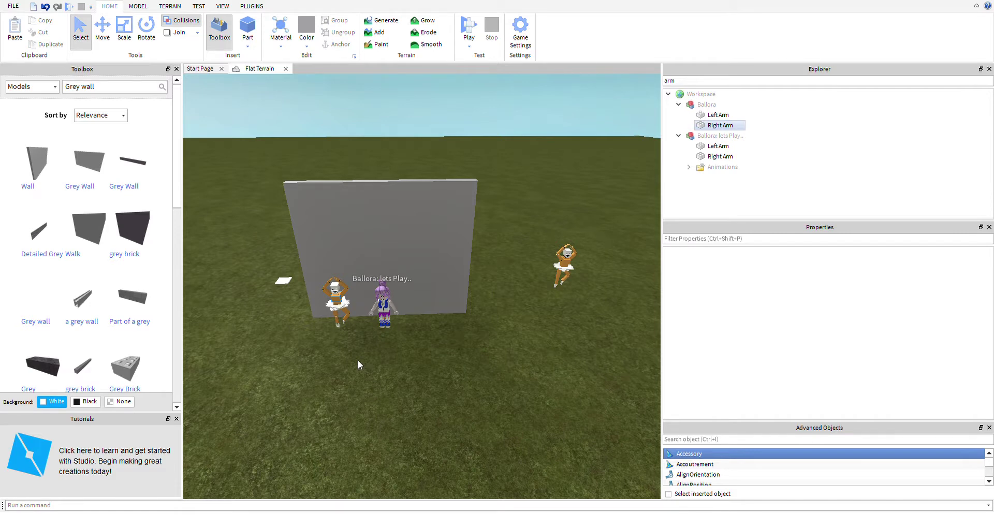
scroll(359, 364, "up", 5)
left_click(323, 364)
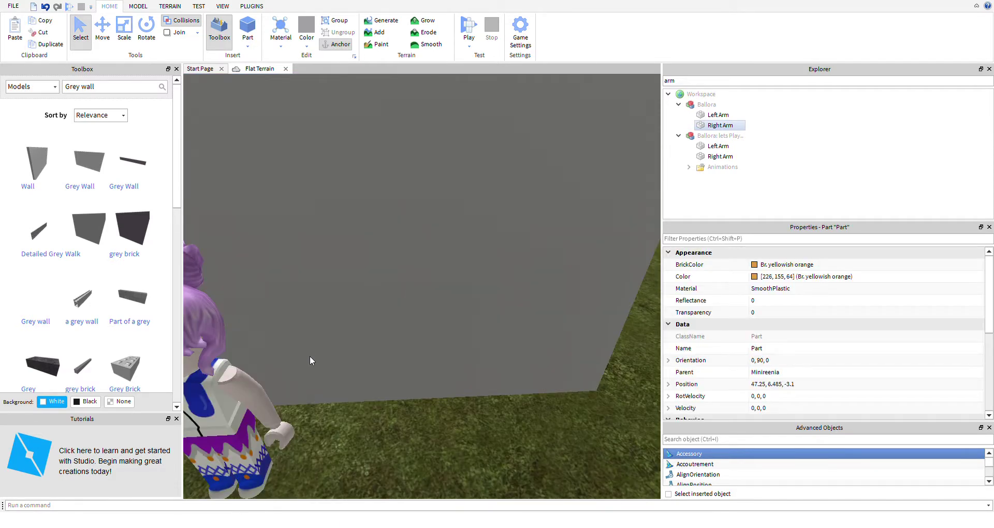
left_click(310, 357)
scroll(298, 342, "down", 10)
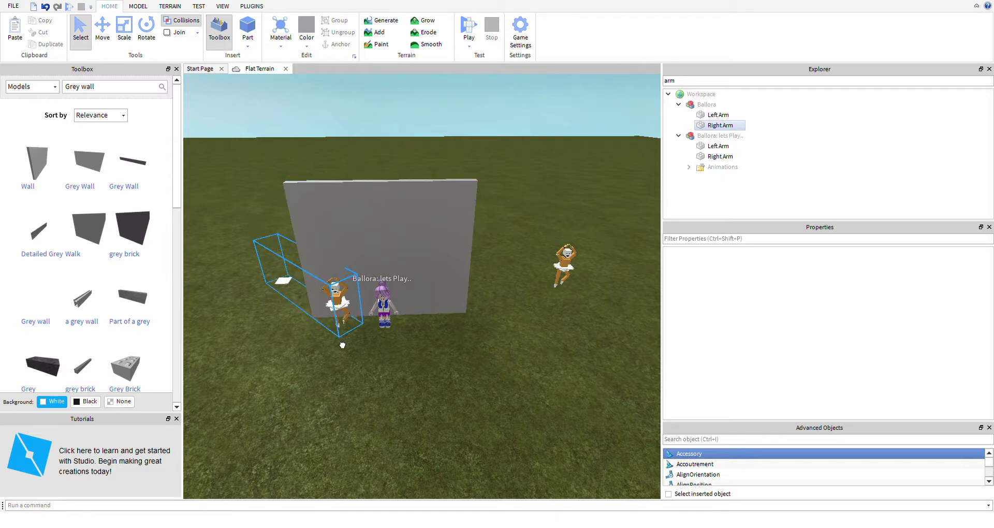
left_click(201, 361)
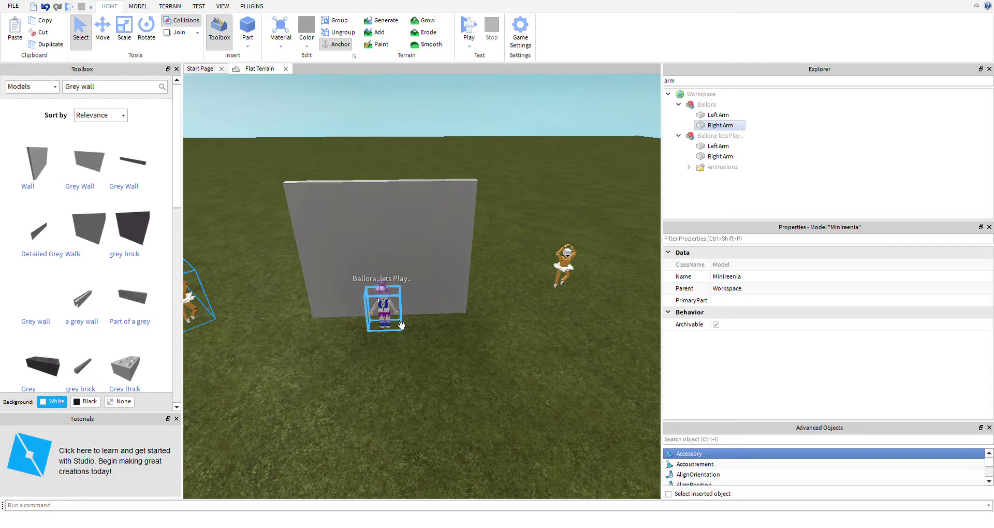
- Move the "Ballora: lets Play.." model out from in front of the wall onto open grass near the far Minireenia
left_click_drag(401, 326, 409, 331)
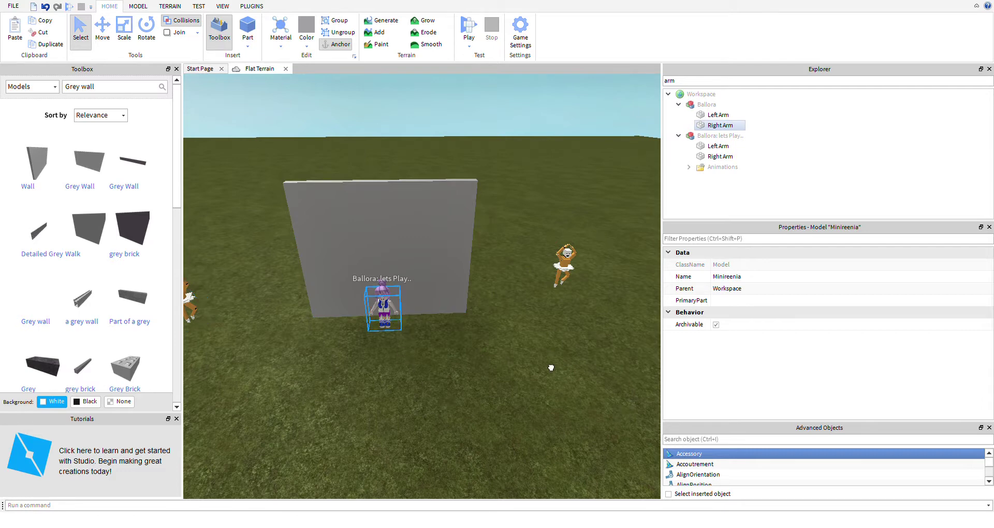
left_click_drag(551, 368, 350, 344)
left_click_drag(416, 336, 597, 383)
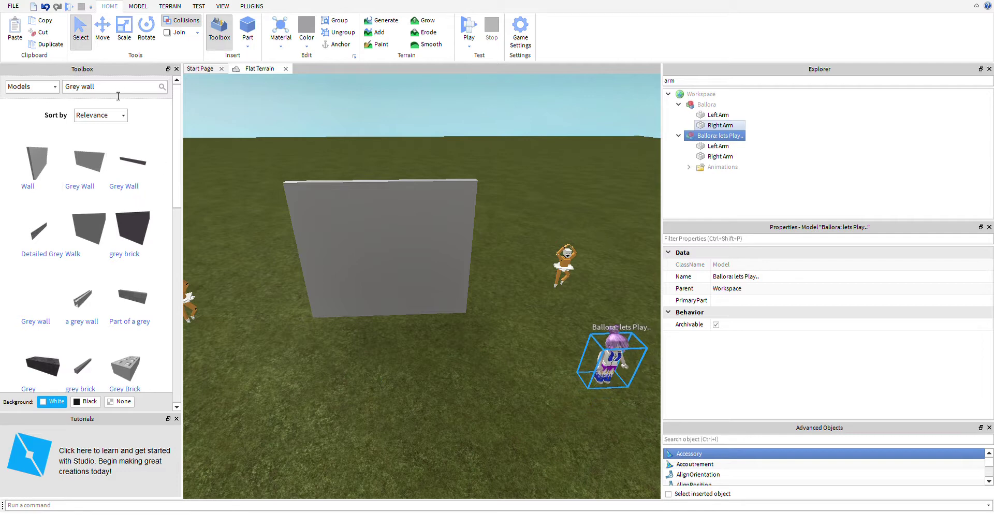
- Search the toolbox for "Grey floor" and insert the dark grey "floor" model into the scene
double_click(86, 96)
type("floor")
key("Return")
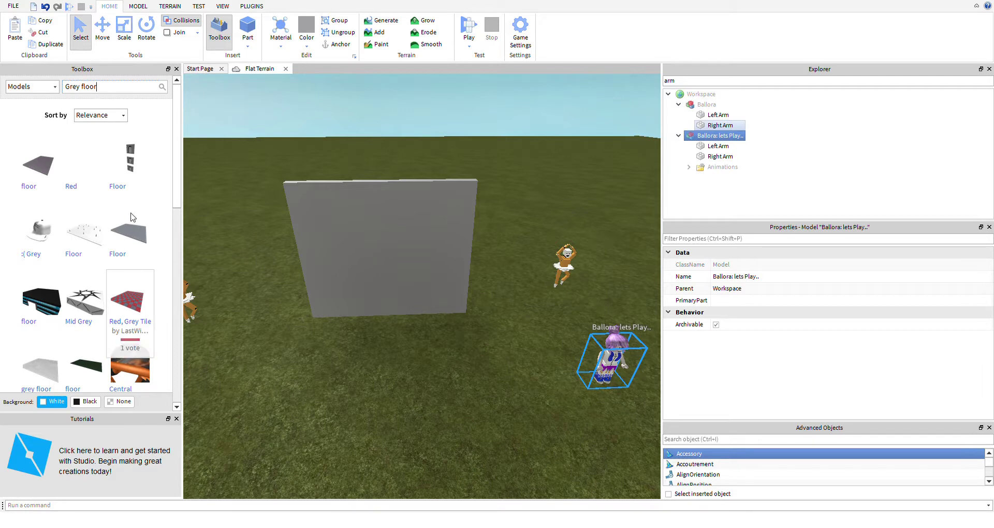
left_click(48, 180)
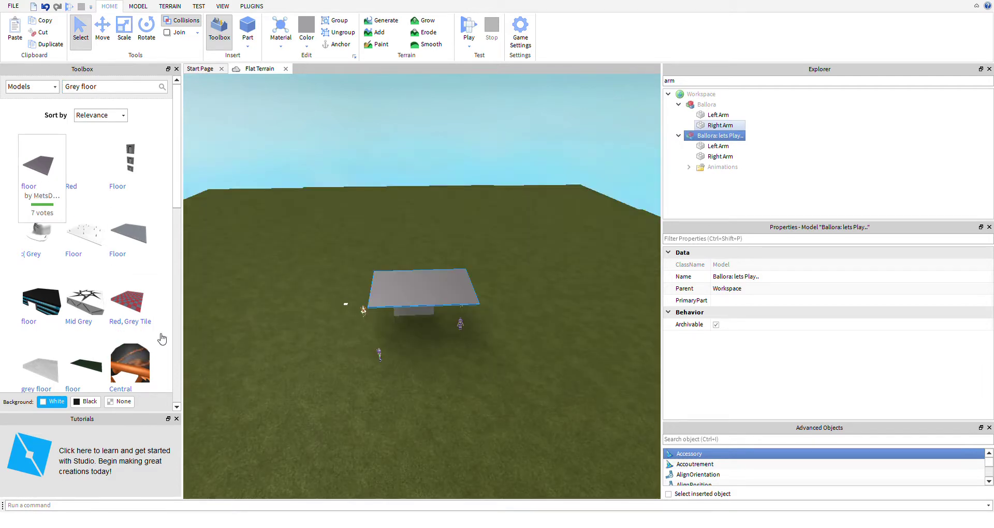
- Move the grey floor slab off the top of the wall onto open grass beside it
left_click(423, 378)
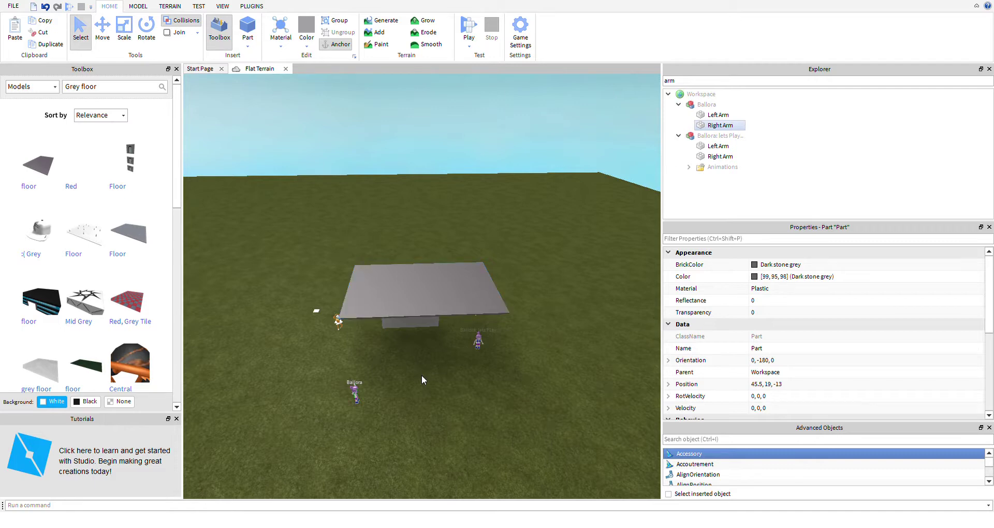
left_click_drag(289, 287, 384, 357)
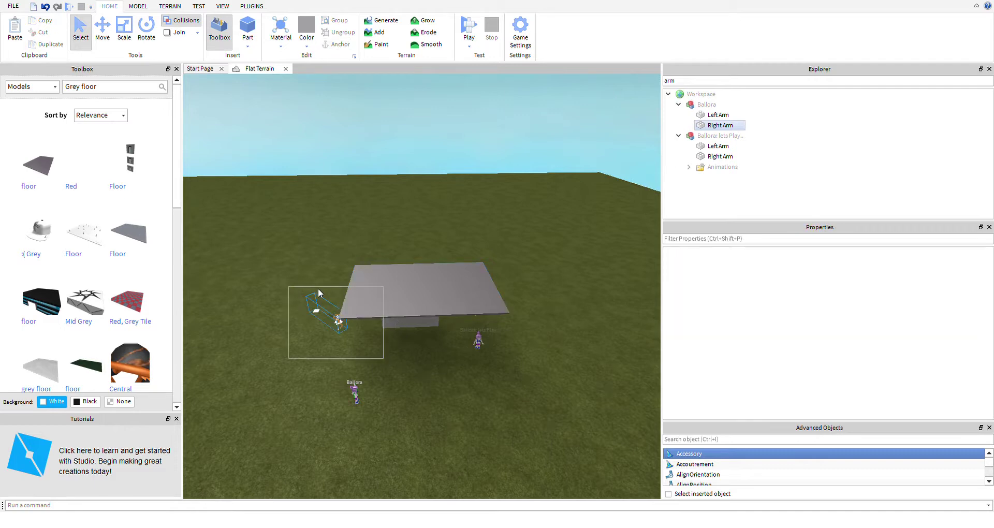
left_click(412, 291)
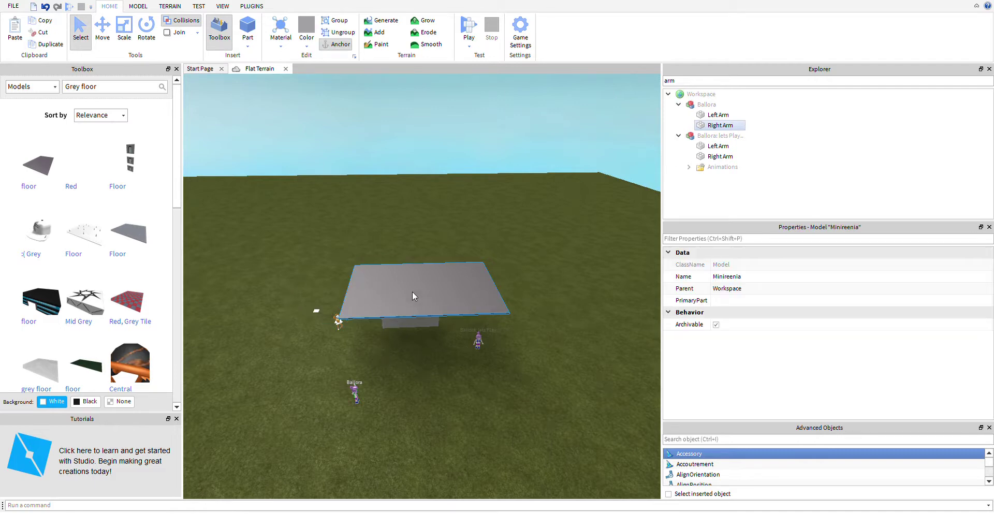
scroll(438, 332, "up", 1)
left_click_drag(441, 298, 589, 356)
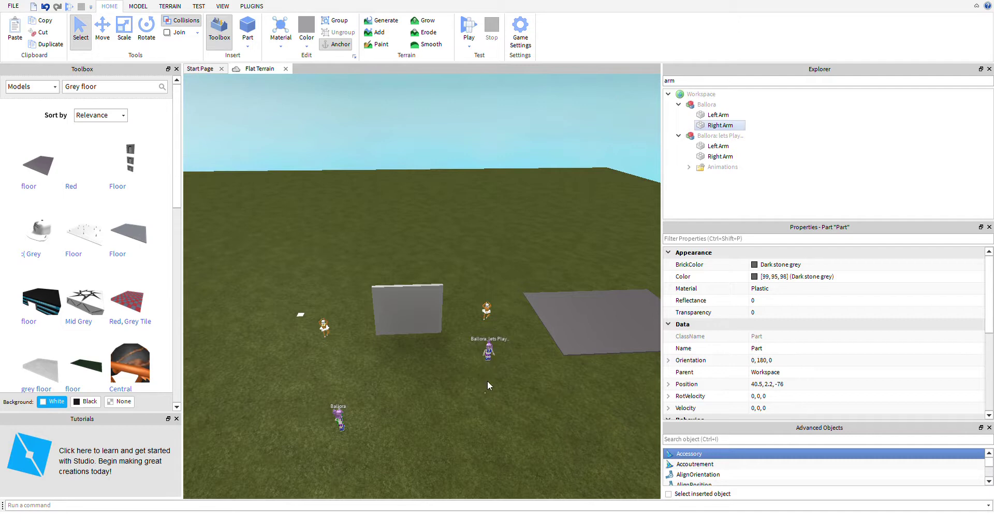
left_click(484, 394)
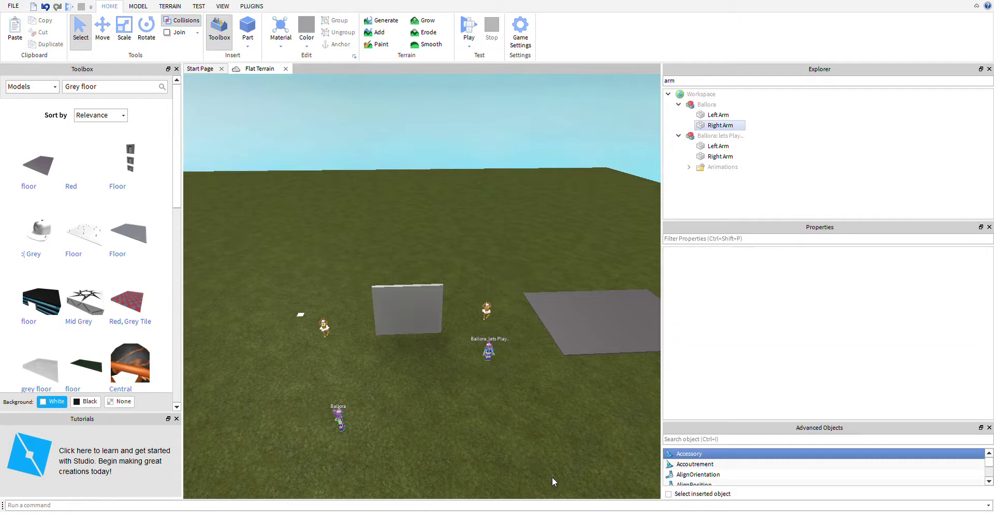
- Move the "Ballora: lets Play.." model farther from the wall to clear the ground in front of it
right_click_drag(552, 477, 497, 372)
left_click(488, 334, "alt")
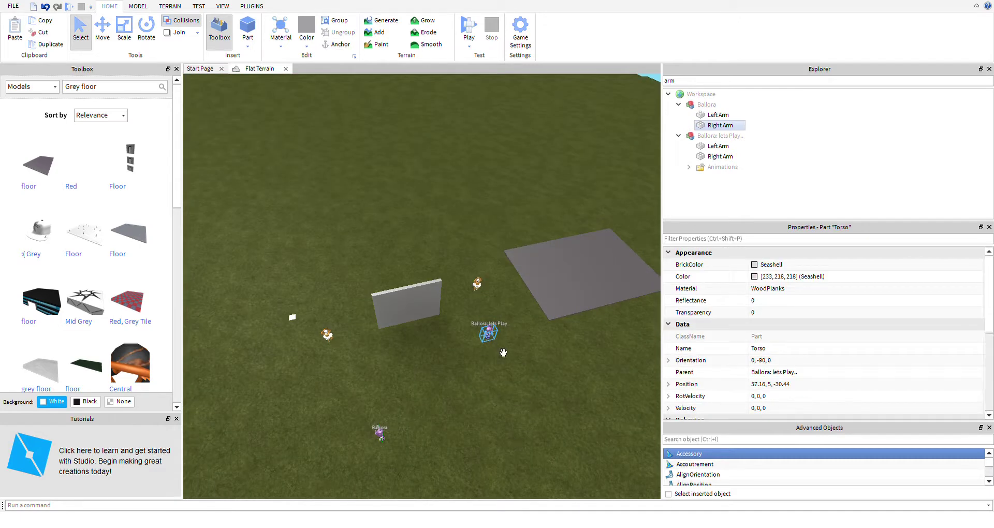
left_click_drag(608, 446, 643, 457)
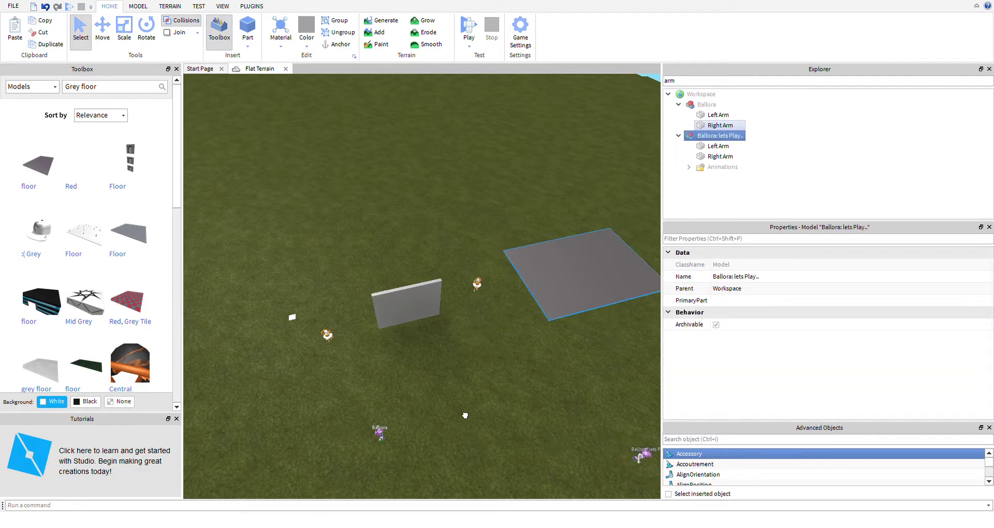
- Move the dark grey floor slab from the open grass to directly in front of the grey wall
left_click_drag(424, 363, 443, 397)
right_click_drag(511, 269, 499, 238)
scroll(500, 238, "up", 5)
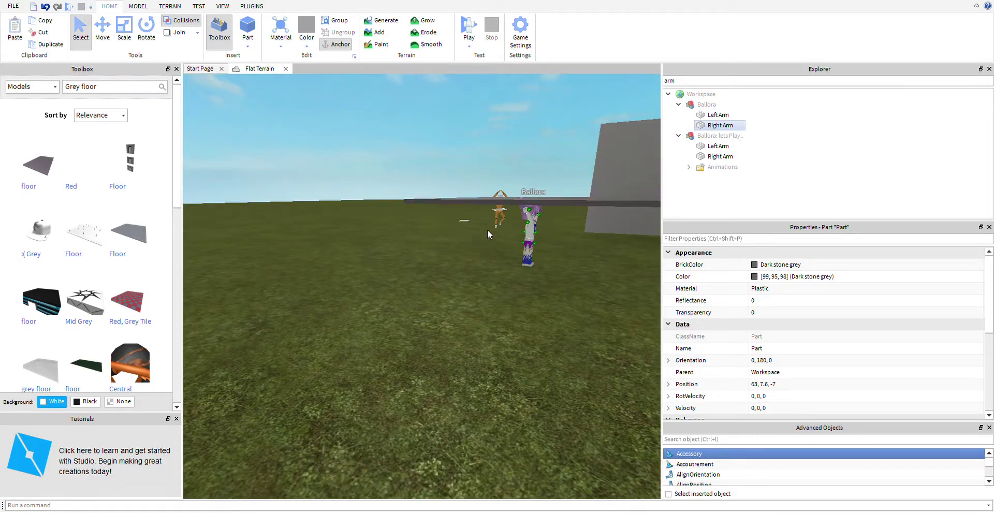
- Move the Minireenia standing beside the floor slab's corner away onto the open grass beyond the wall
left_click(580, 176)
right_click_drag(579, 176, 517, 208)
scroll(518, 208, "down", 4)
scroll(518, 208, "up", 5)
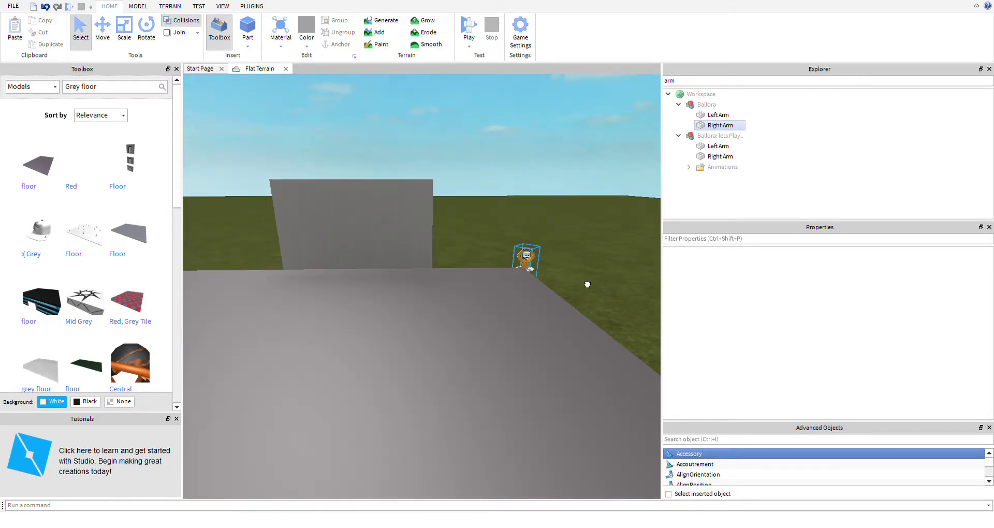
left_click_drag(526, 256, 557, 226)
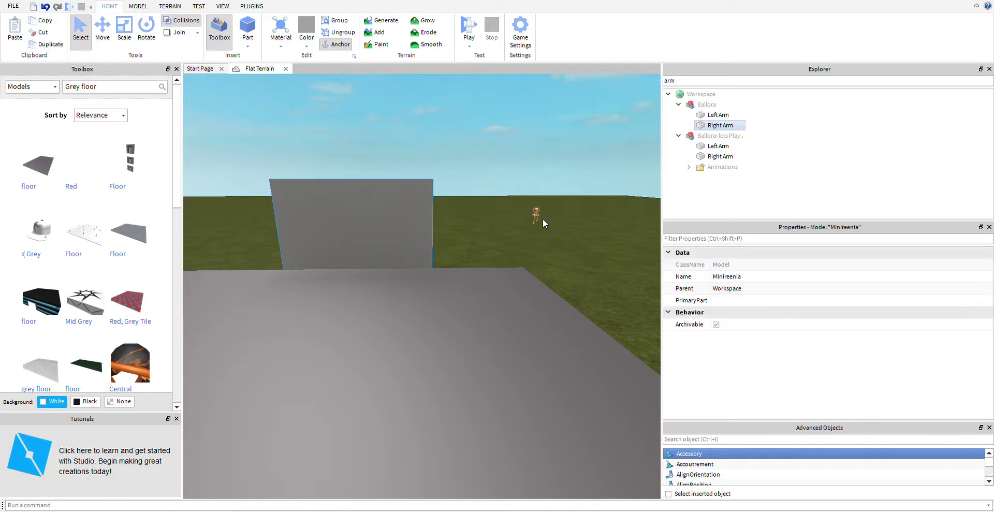
- Move the grey wall on top of the floor slab so it stands upright near its back edge
left_click(399, 198)
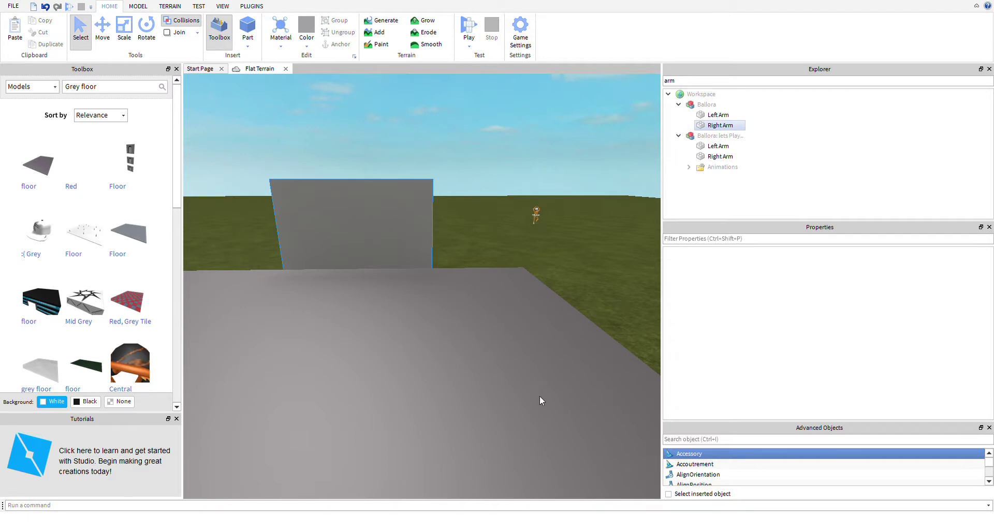
key("s")
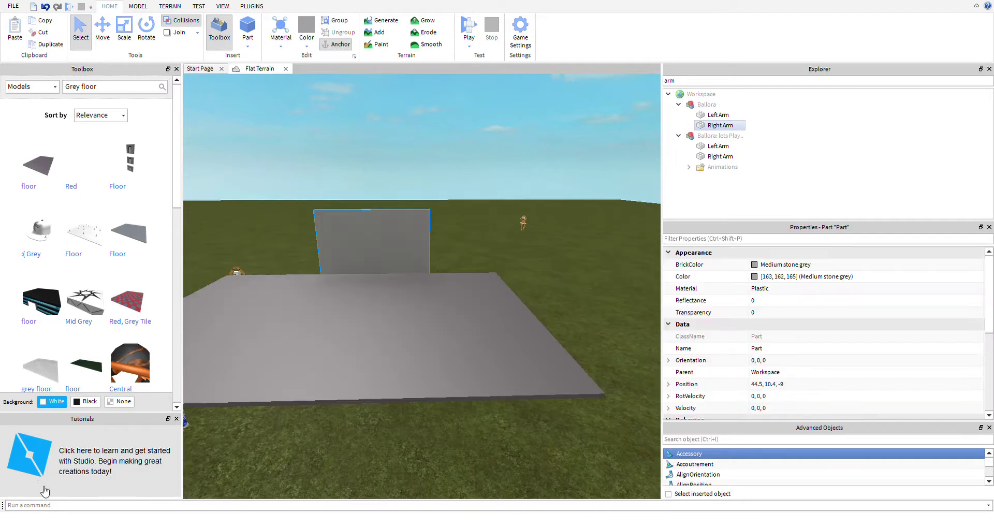
left_click_drag(392, 260, 395, 223)
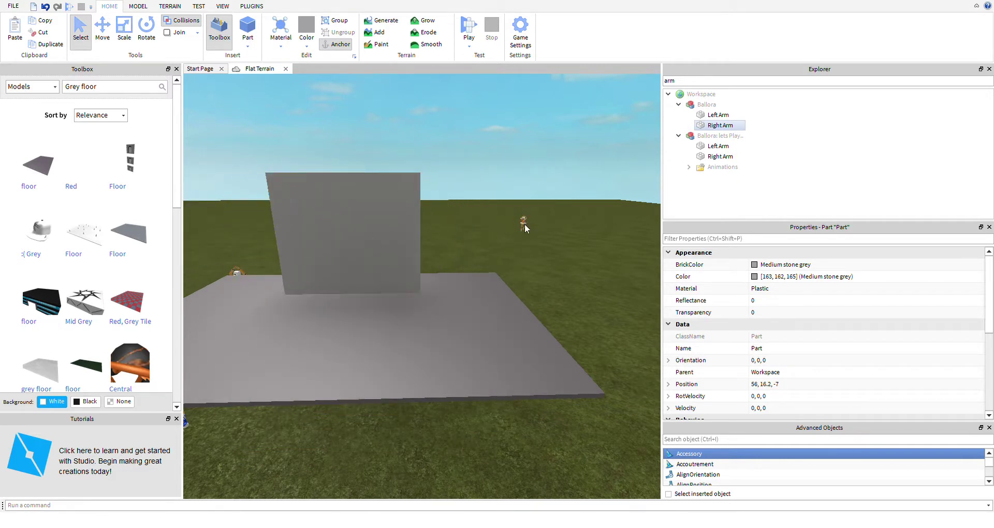
left_click(511, 247)
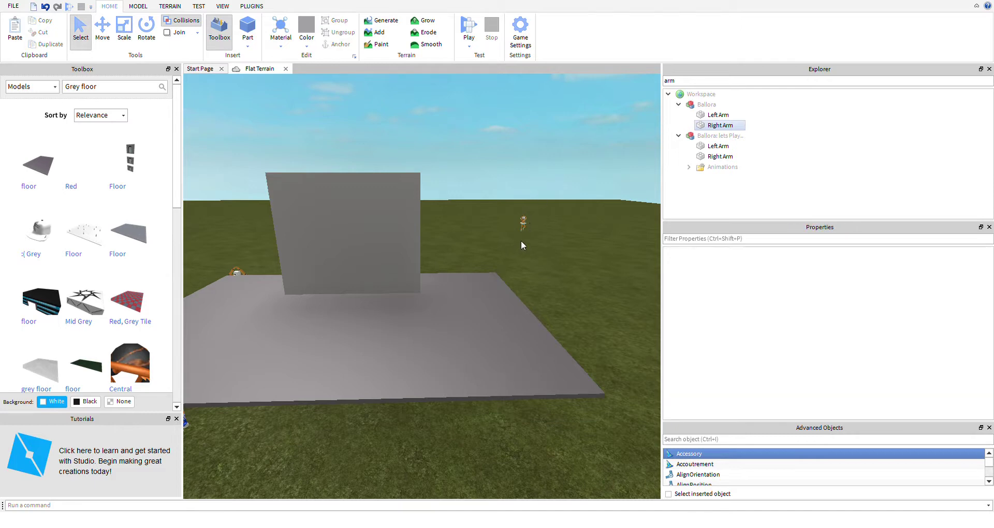
left_click(515, 236)
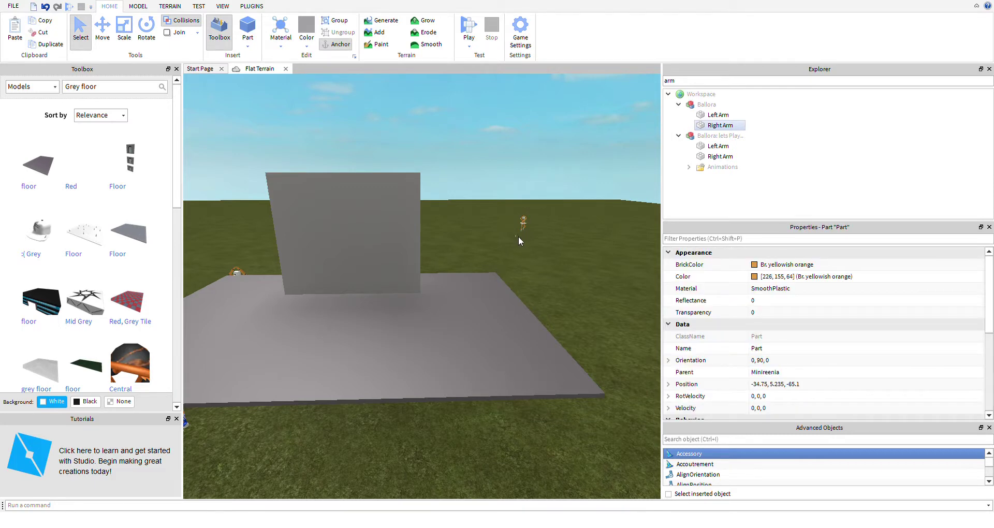
left_click(544, 242)
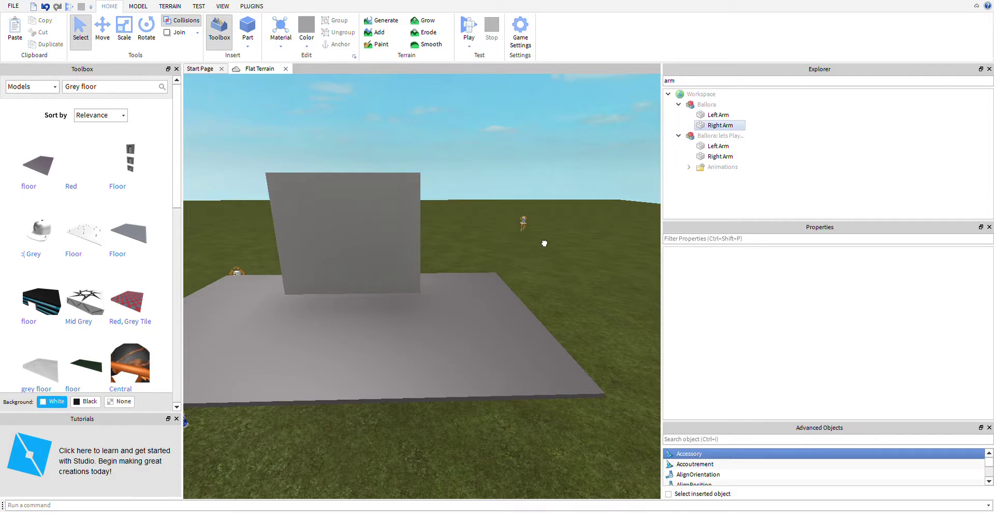
left_click(541, 239)
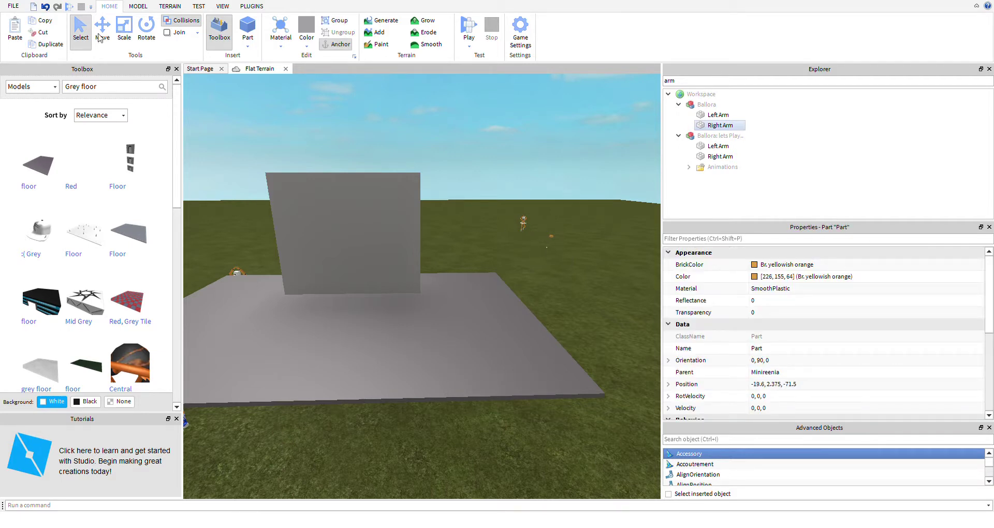
key("ctrl+z")
key("ctrl+z")
- Move the far Minireenia from the open grass onto the floor slab, beside one end of the wall
left_click(530, 286)
right_click_drag(529, 287, 529, 287)
key("w")
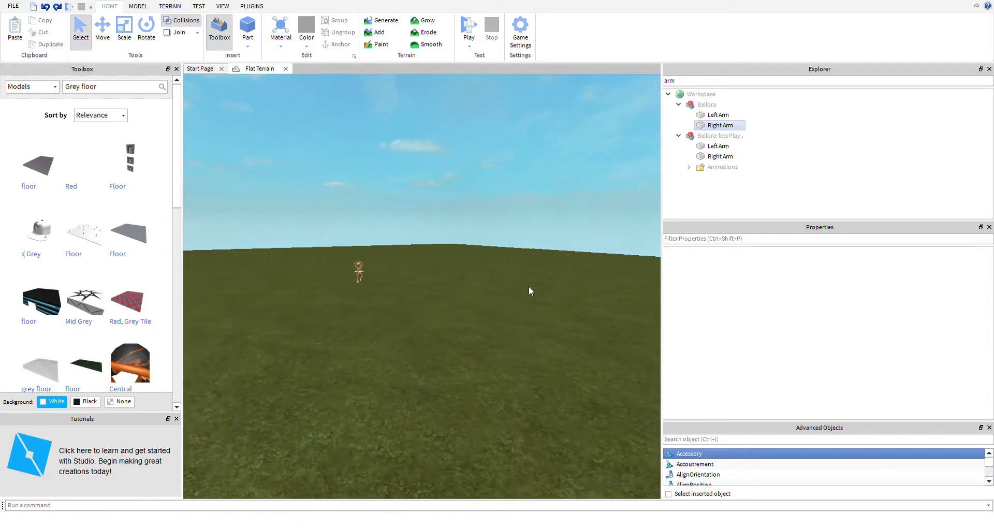
scroll(312, 268, "down", 2)
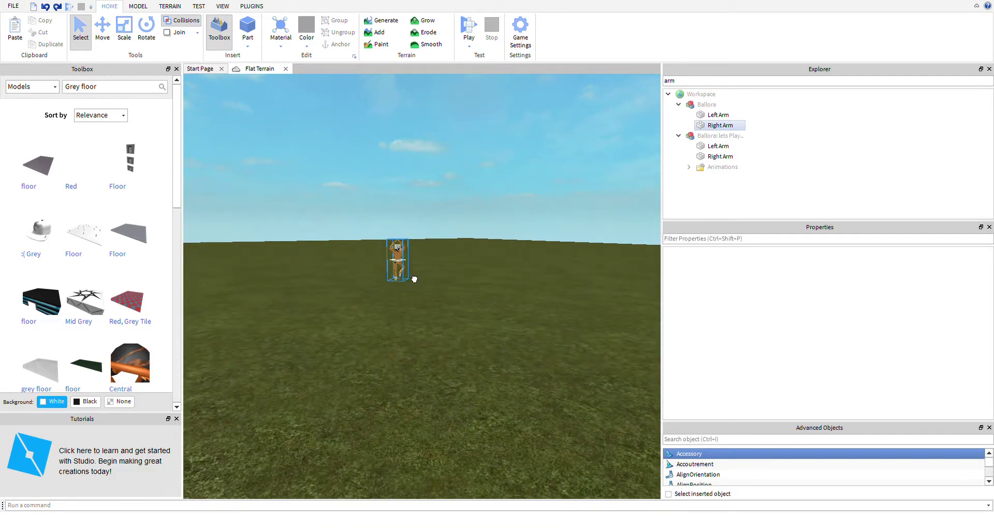
left_click_drag(470, 301, 457, 328)
right_click_drag(457, 329, 458, 328)
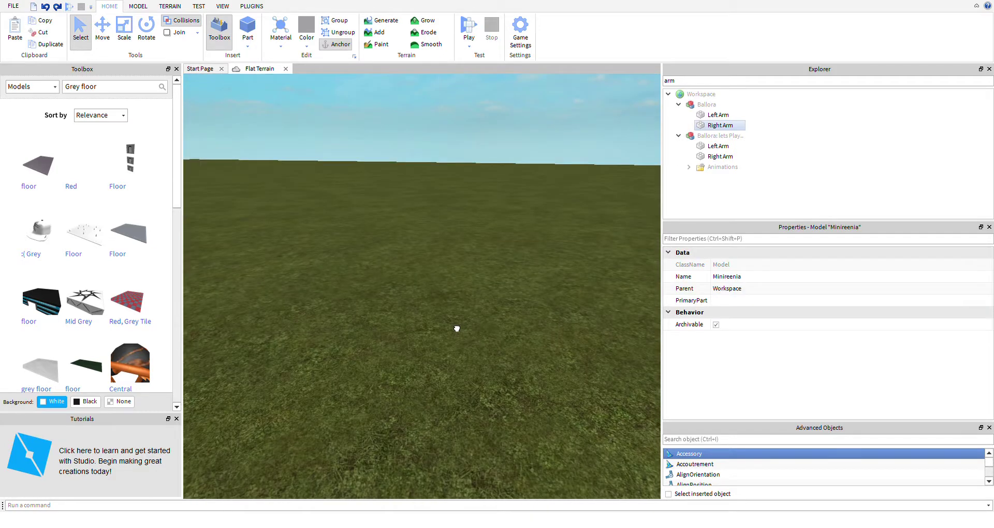
left_click_drag(457, 329, 462, 328)
right_click_drag(462, 328, 461, 328)
left_click_drag(462, 328, 461, 324)
right_click_drag(461, 324, 462, 324)
left_click_drag(461, 324, 457, 328)
key("w")
right_click_drag(457, 328, 458, 330)
left_click_drag(458, 330, 468, 399)
key("a")
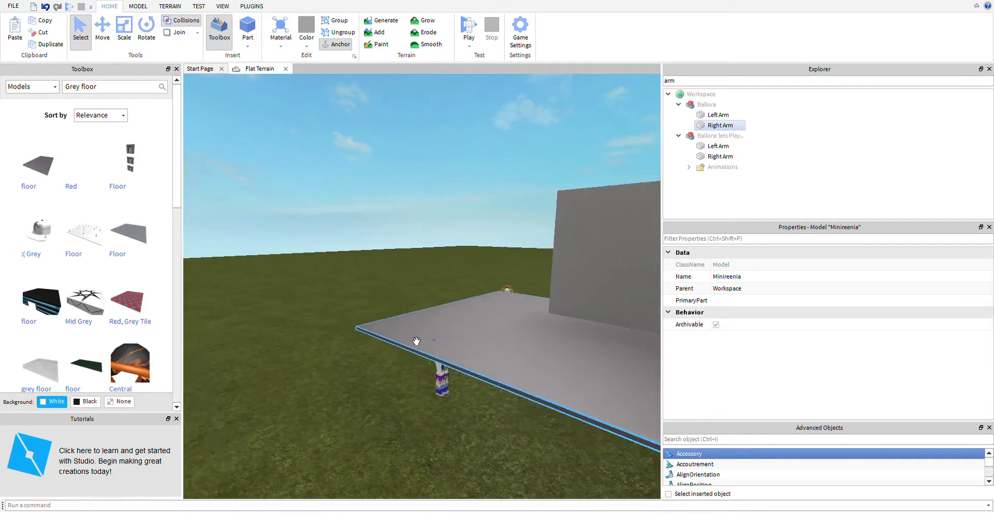
- Move the other Minireenia, with its detached white plate, onto the floor slab near the opposite end of the wall
right_click_drag(437, 316, 437, 316)
key("w")
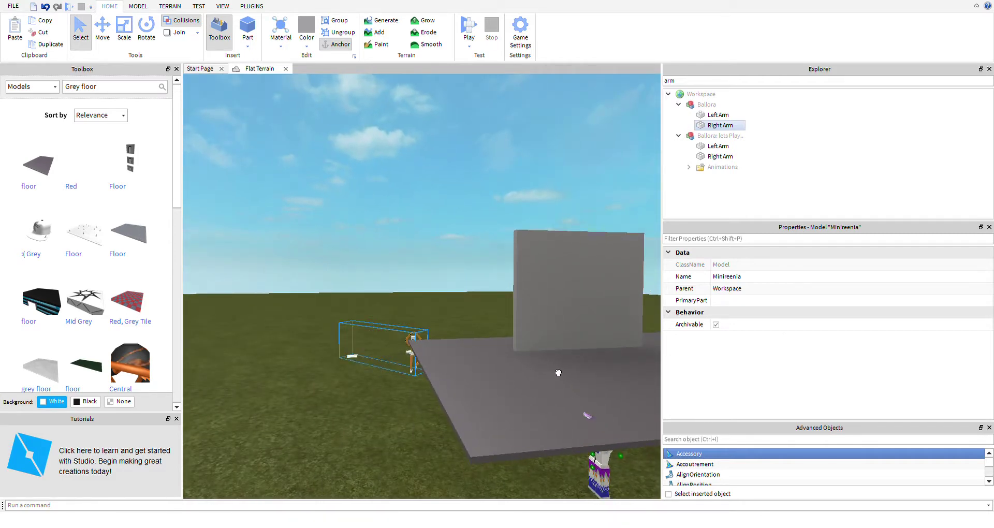
left_click_drag(483, 384, 551, 385)
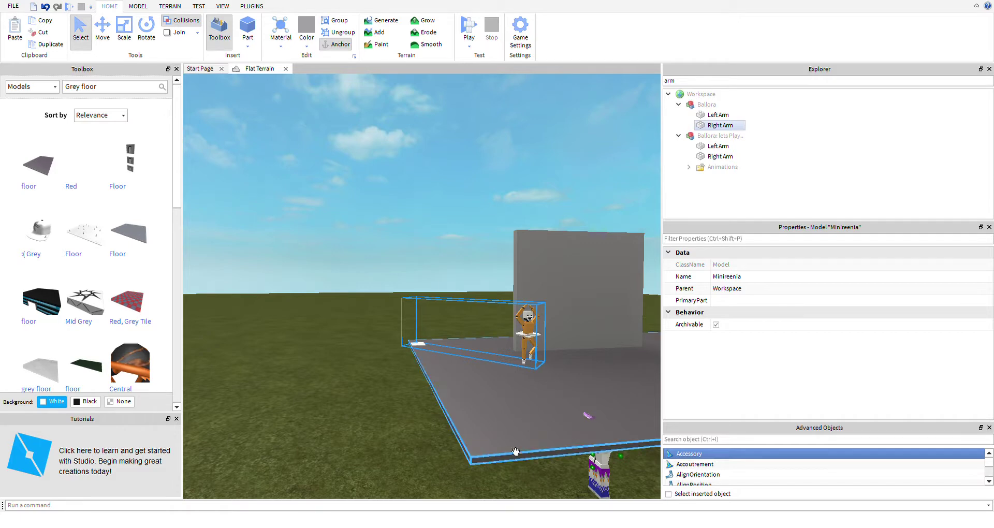
- Move the "Ballora: lets Play.." model onto the floor slab in front of the wall, between the two Minireenias
right_click_drag(288, 421, 287, 421)
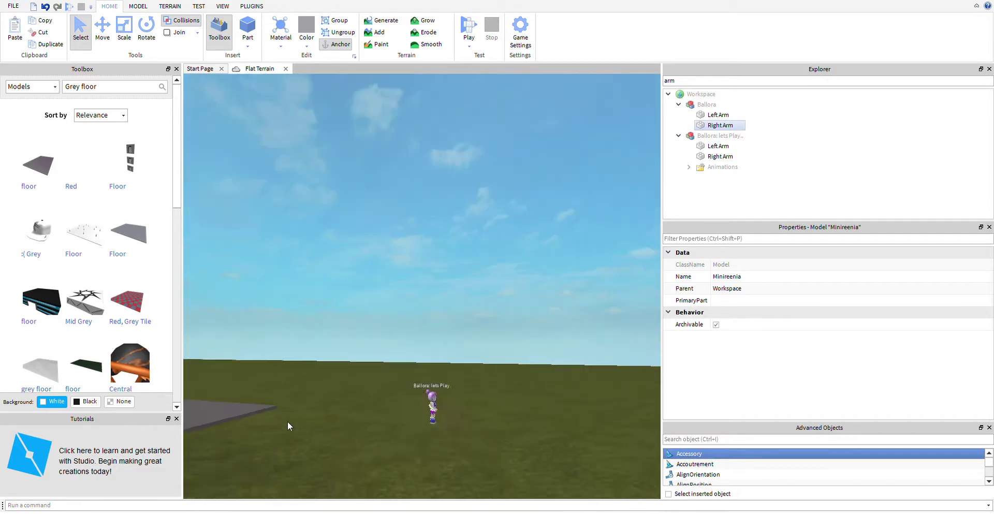
right_click_drag(555, 373, 560, 368)
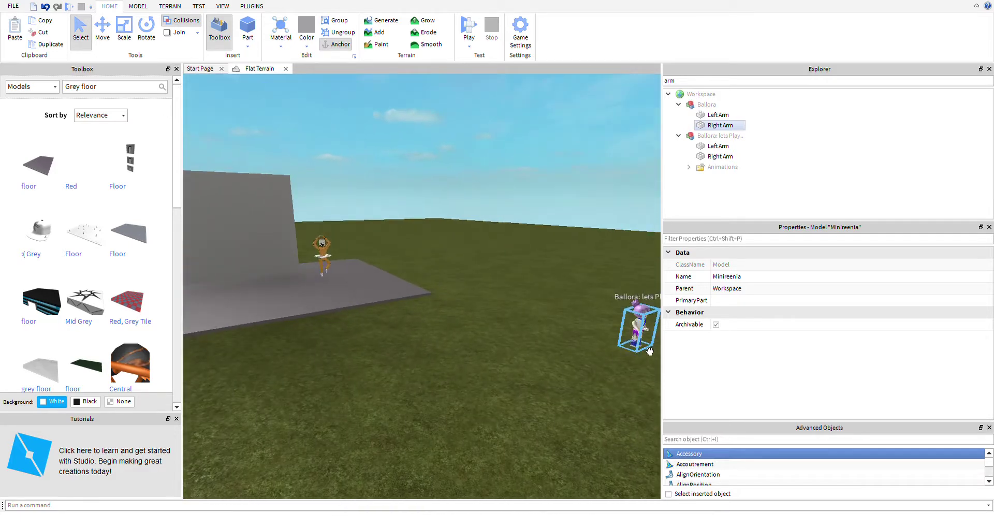
left_click_drag(637, 326, 583, 352)
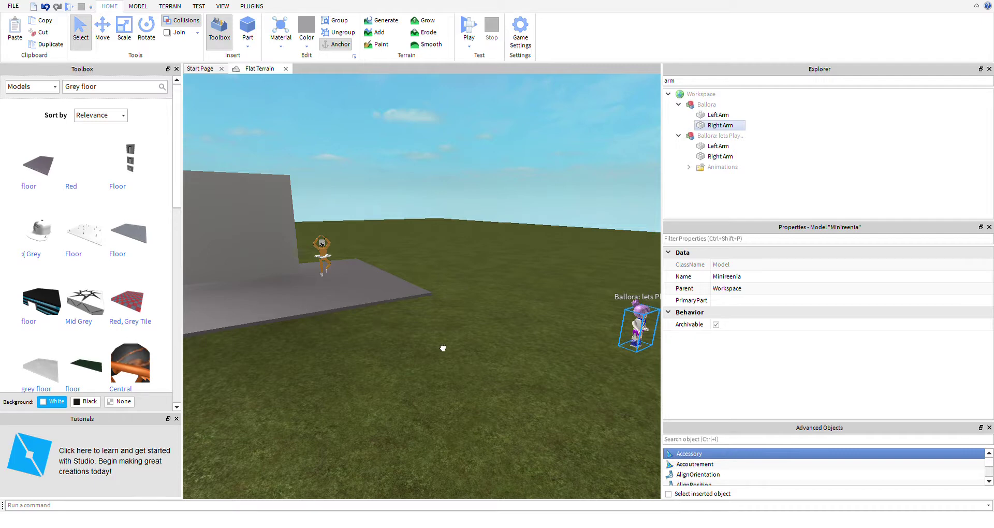
left_click_drag(636, 332, 288, 328)
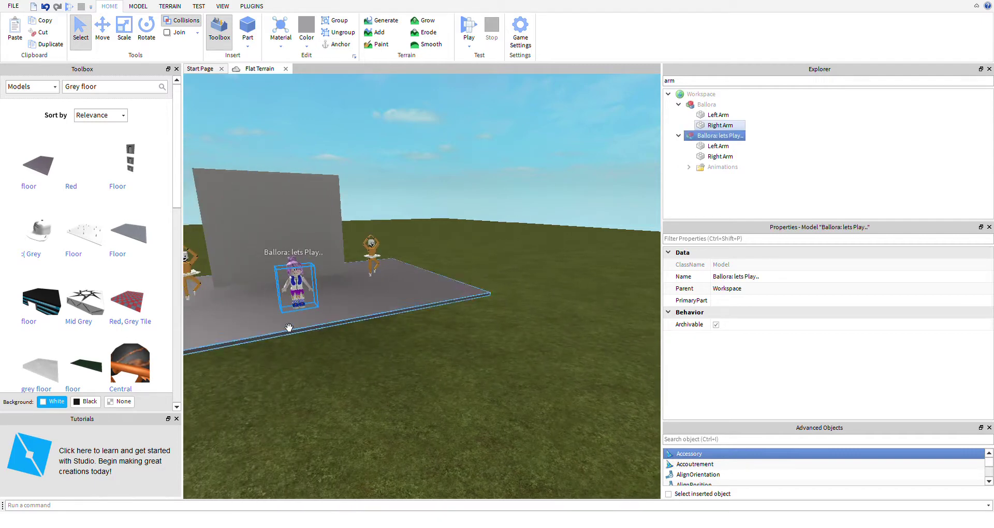
- Search the toolbox models for "child" and insert the "Leah (Child)" model into the scene
left_click_drag(96, 89, 3, 109)
type("child")
key("Return")
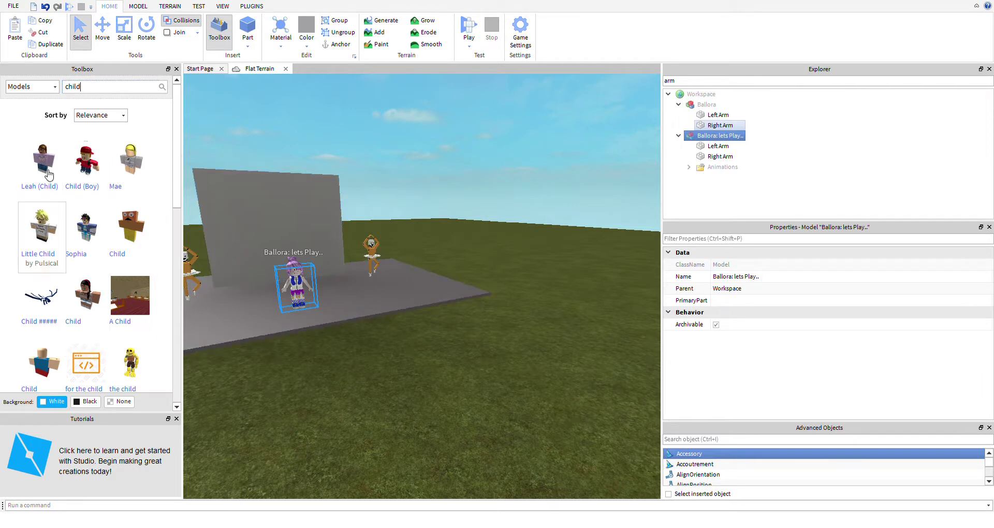
left_click(38, 162)
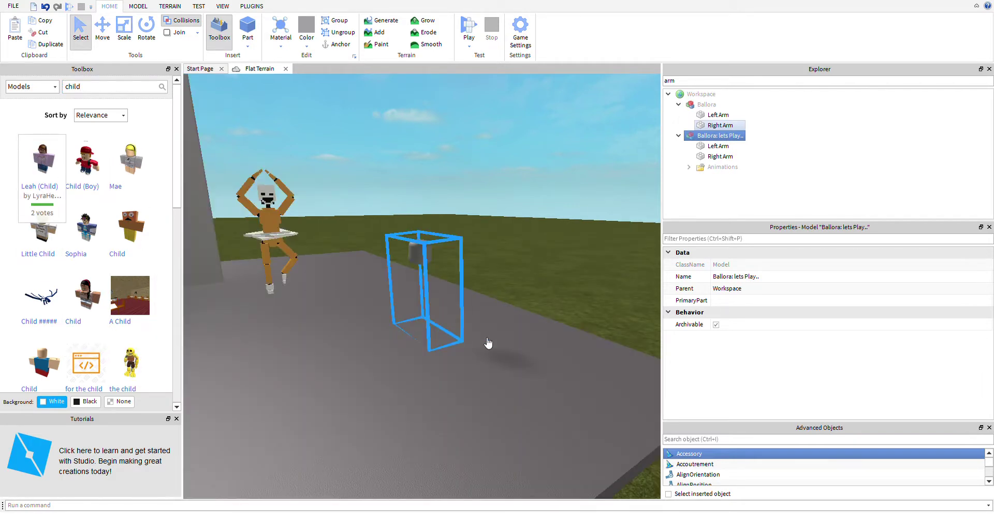
- Move the child model off the floor slab onto the grass in front of the "Ballora: lets Play.." model
scroll(461, 336, "down", 3)
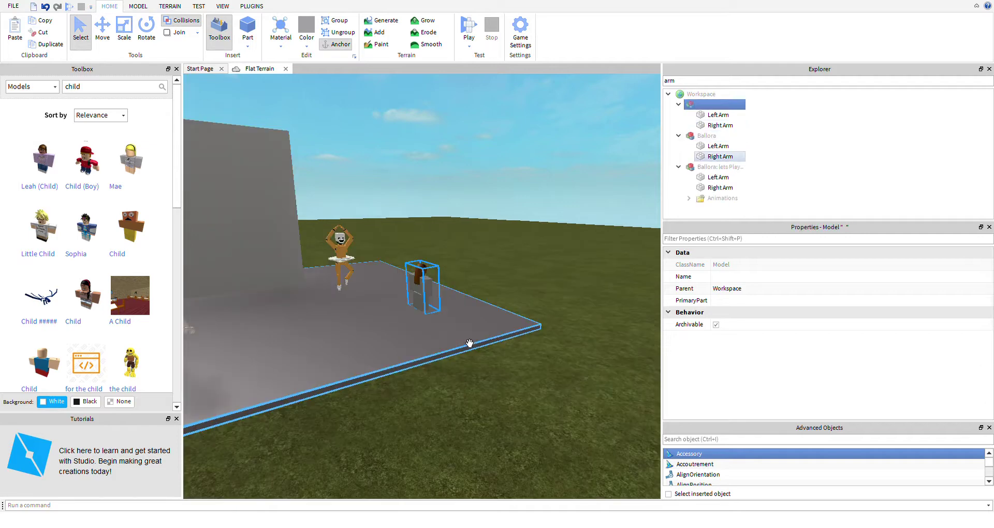
left_click_drag(425, 297, 345, 451)
scroll(339, 518, "down", 3)
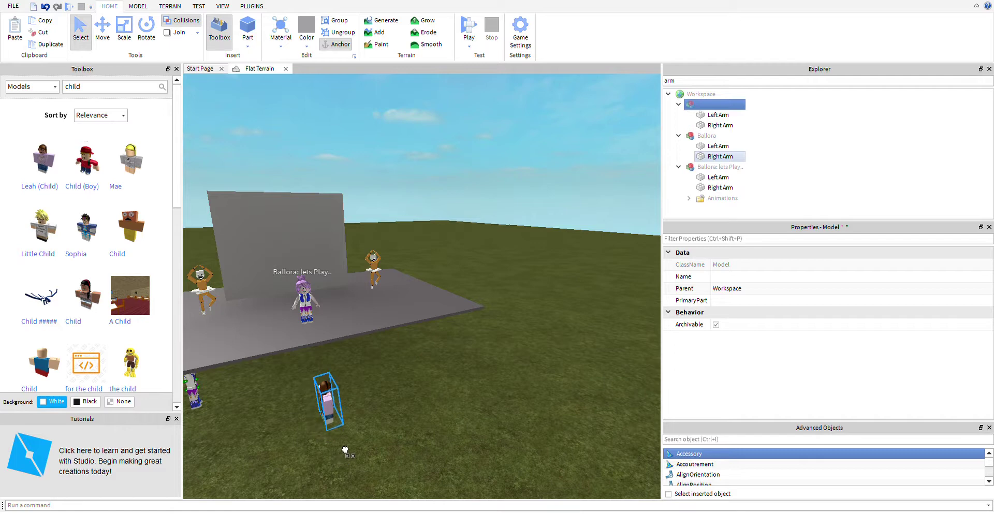
- Try to turn the child model with the Rotate tool and undo the last change
left_click(146, 28)
mouse_move(276, 420)
left_mouse_down()
mouse_move(429, 489)
mouse_move(428, 460)
mouse_move(204, 407)
mouse_move(278, 410)
left_mouse_up()
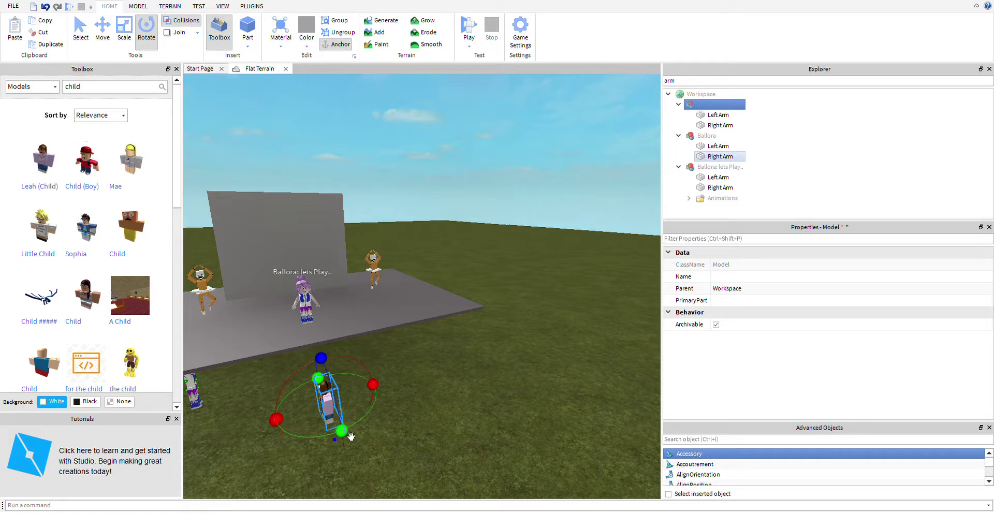
left_click_drag(340, 432, 341, 432)
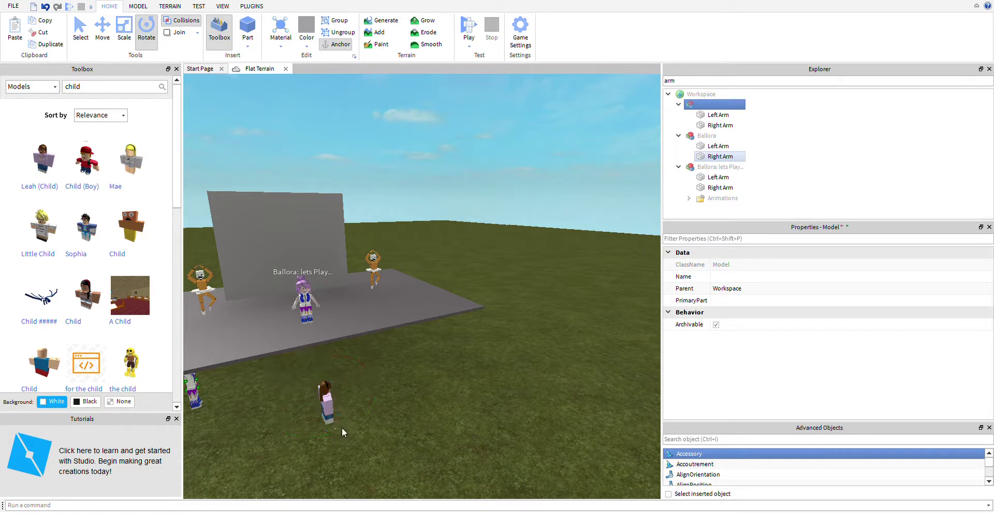
left_click(400, 392)
right_click_drag(400, 393, 399, 347)
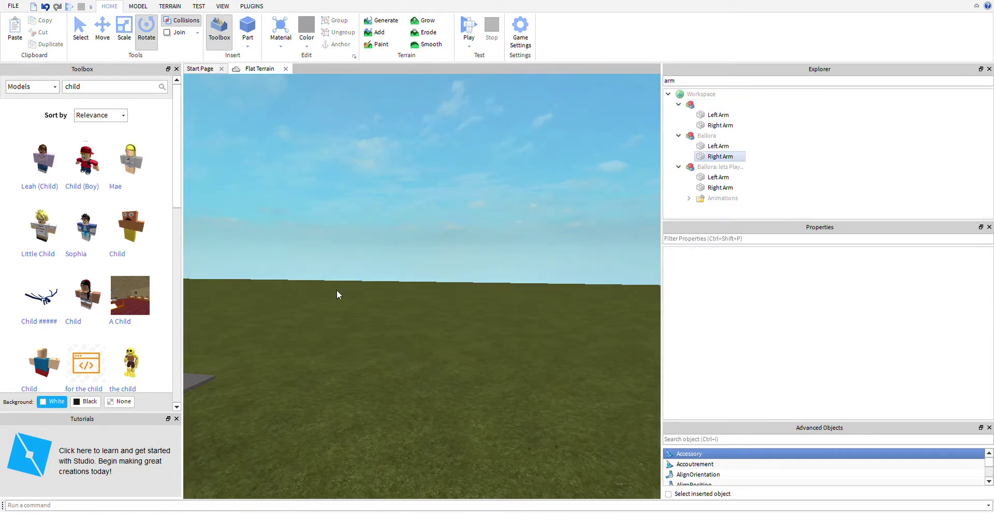
key("ctrl+z")
- Try to rotate the child model's HumanoidRootPart with the Rotate tool, and clear the selection
scroll(407, 286, "down", 3)
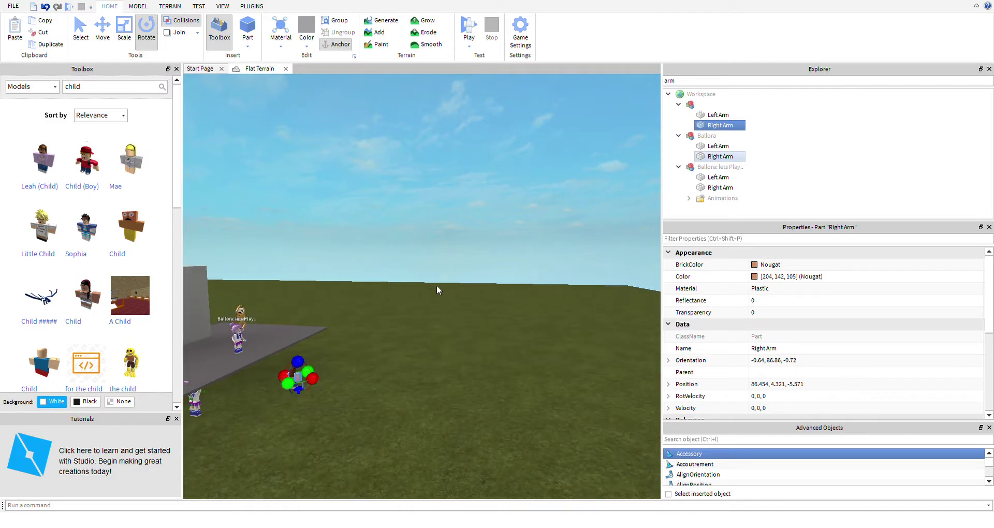
right_click_drag(436, 285, 443, 278)
key("f")
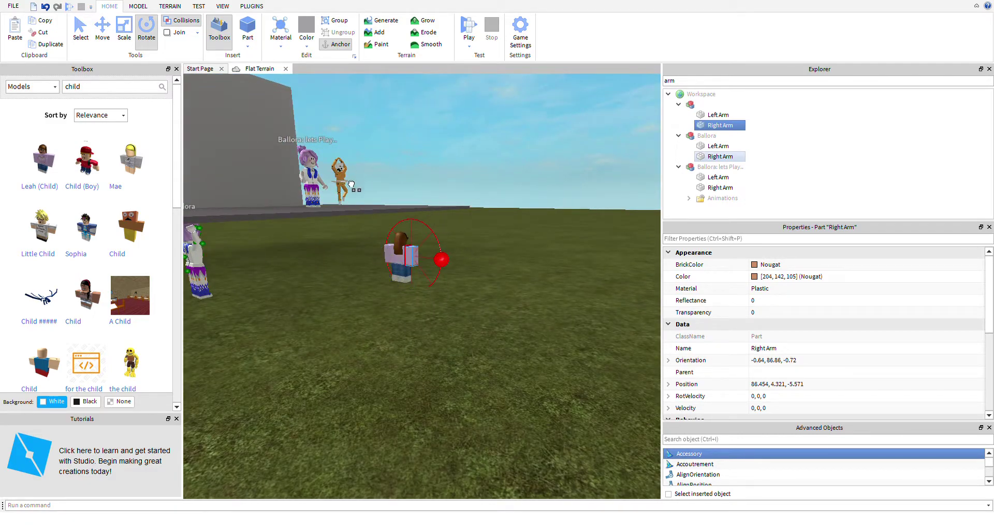
left_click(585, 199)
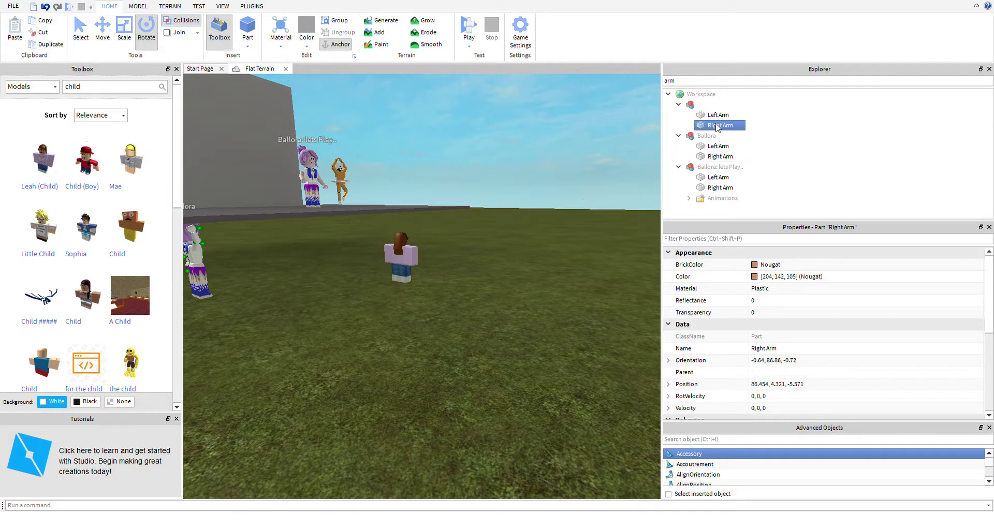
left_click(551, 285)
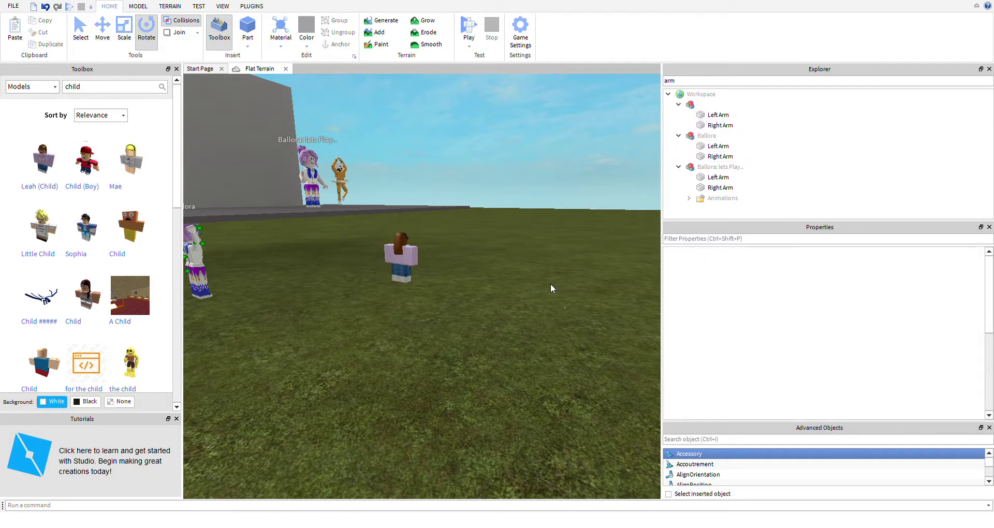
left_click(391, 254)
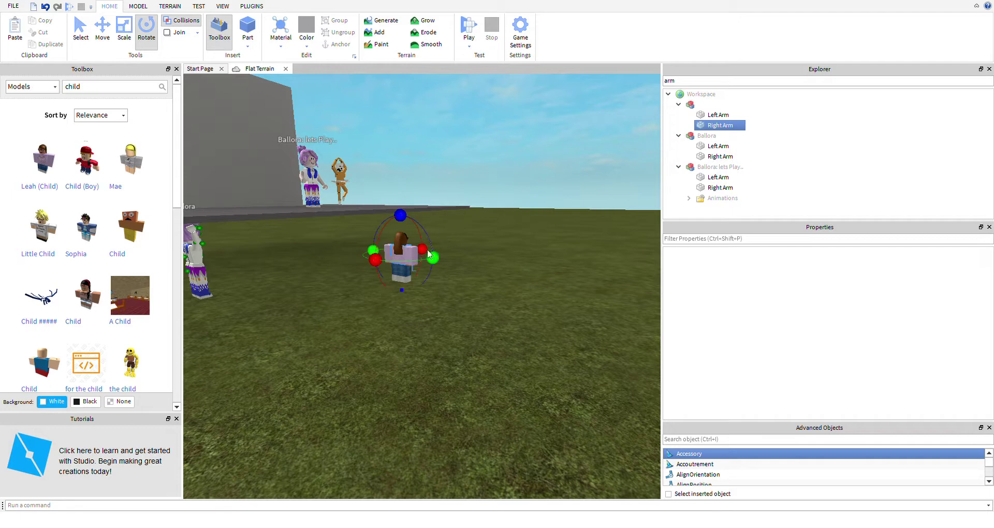
mouse_move(436, 260)
left_mouse_down()
mouse_move(463, 275)
mouse_move(500, 221)
mouse_move(356, 211)
mouse_move(477, 466)
mouse_move(495, 326)
left_mouse_up()
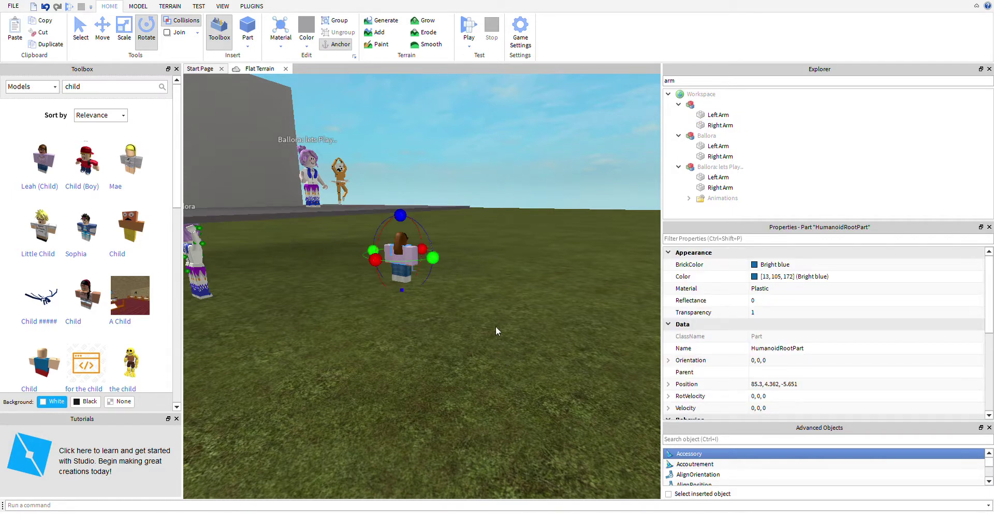
left_click(448, 285)
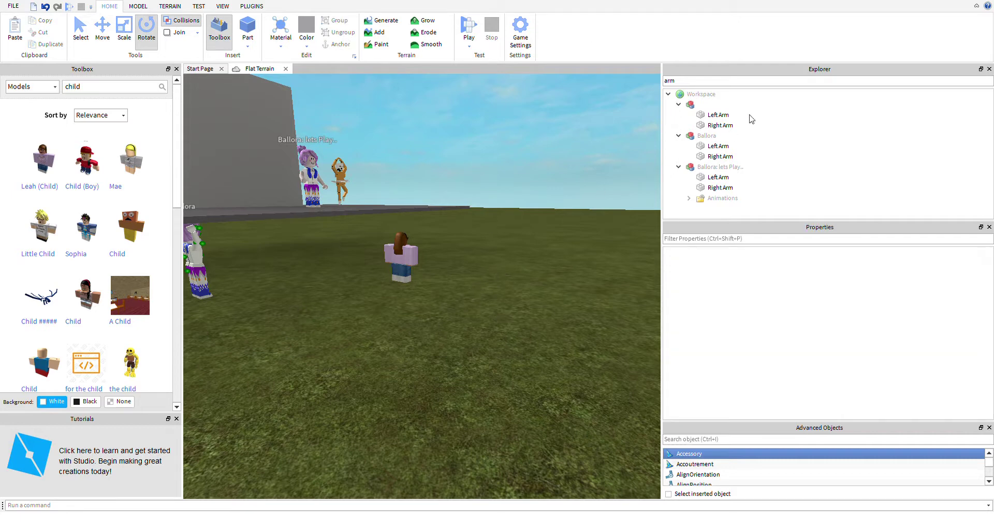
- Clear the Explorer filter and turn the child model a quarter turn around its vertical axis with the Rotate tool
left_click(693, 86)
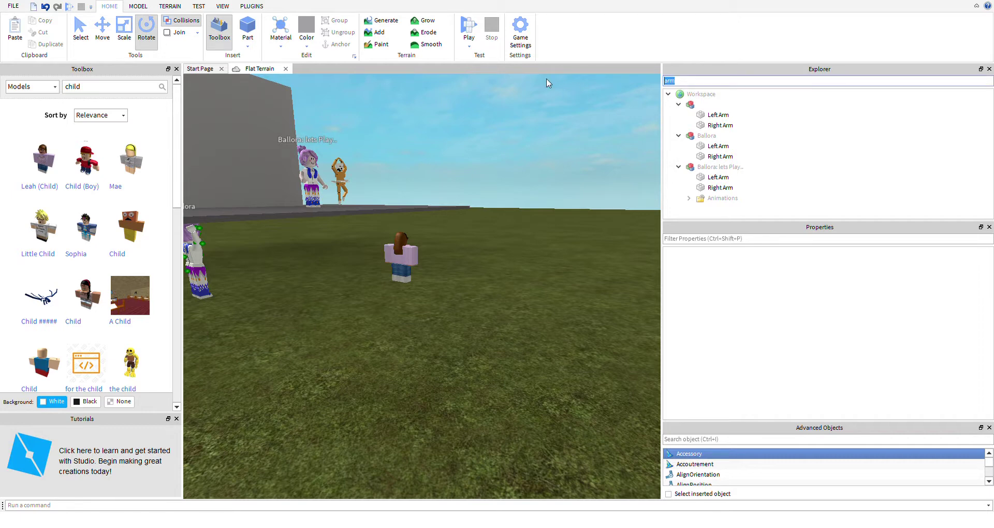
key("BackSpace")
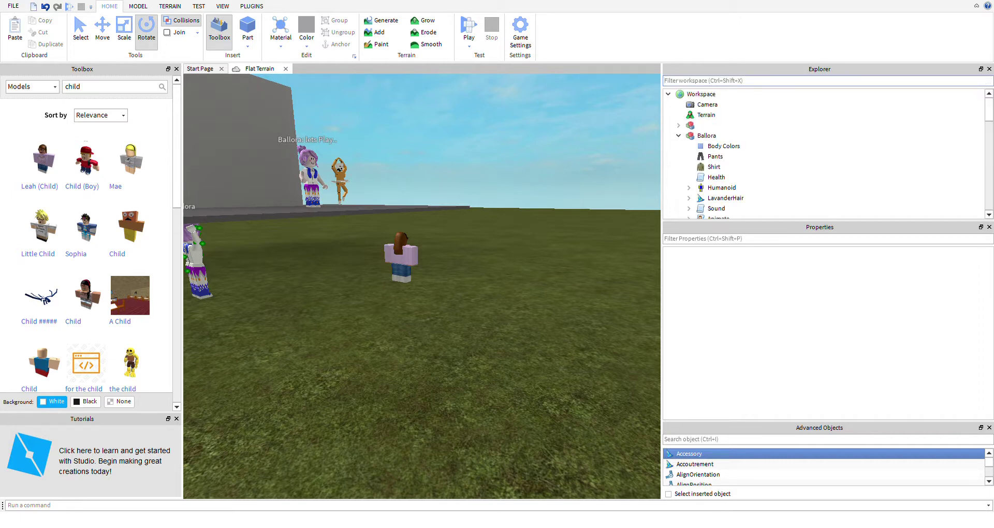
left_click(415, 278)
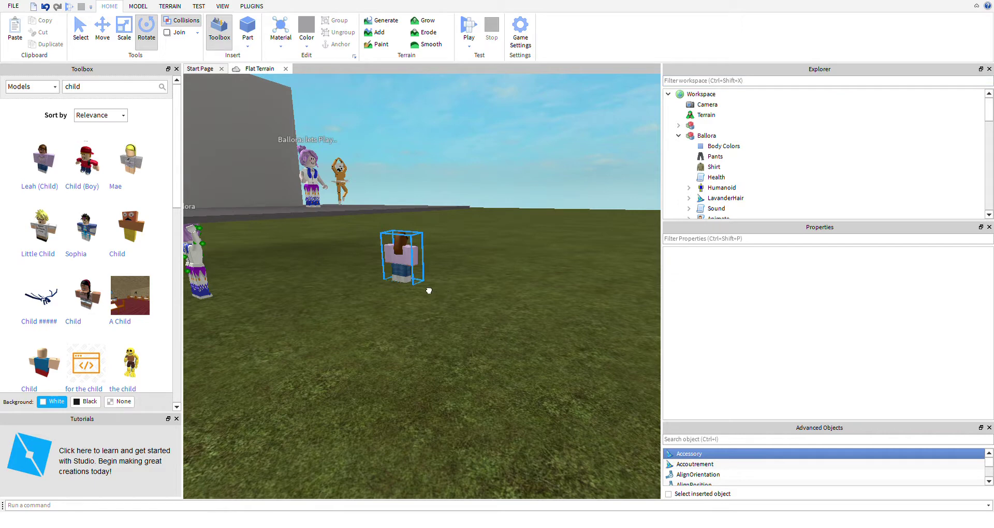
left_click(146, 41)
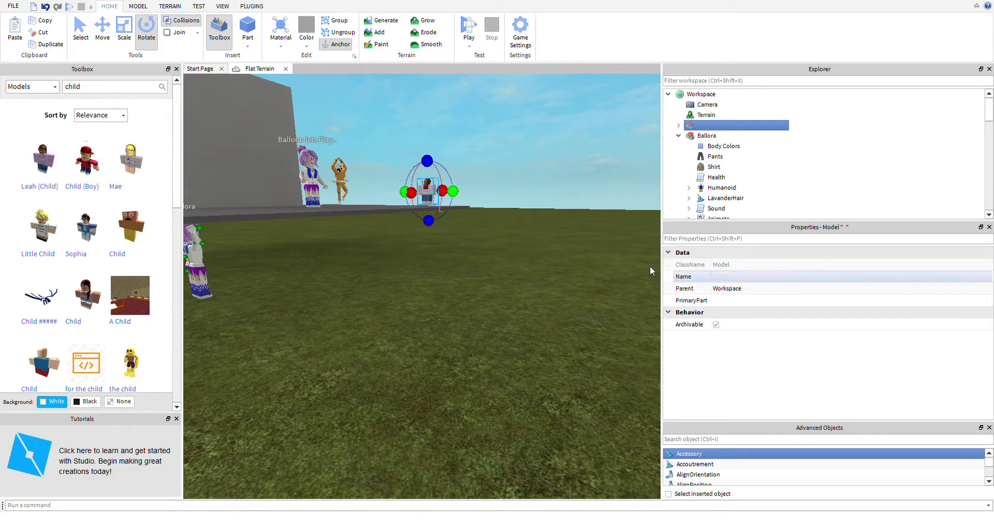
right_click_drag(500, 204, 548, 204)
key("d")
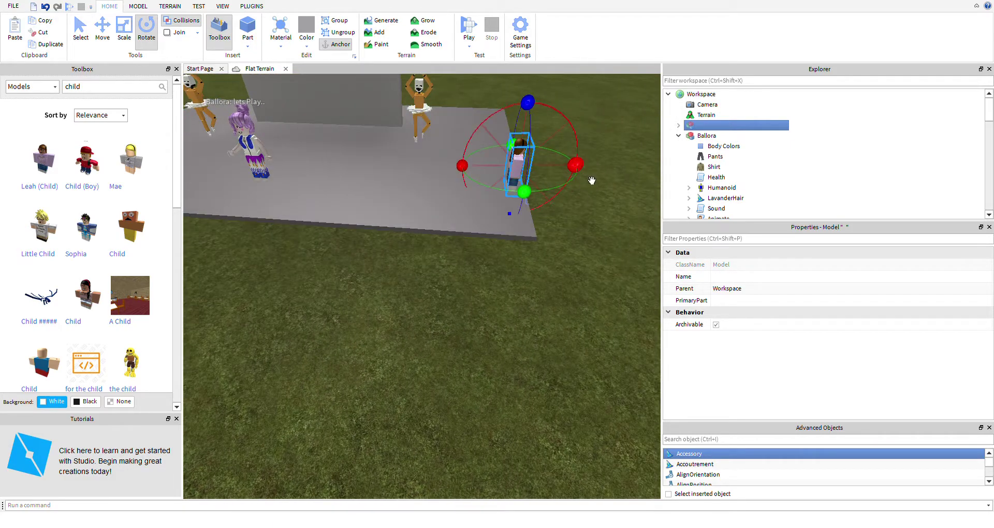
left_click_drag(576, 165, 613, 159)
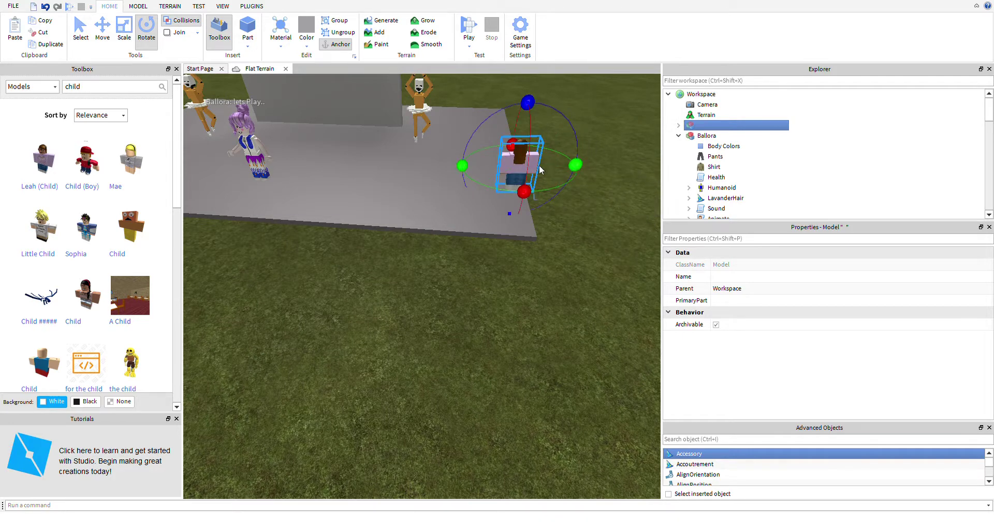
- Move the child model onto the grass just in front of the floor slab, before the "Ballora: lets Play.." model
left_click_drag(536, 177, 325, 300)
key("a")
key("a")
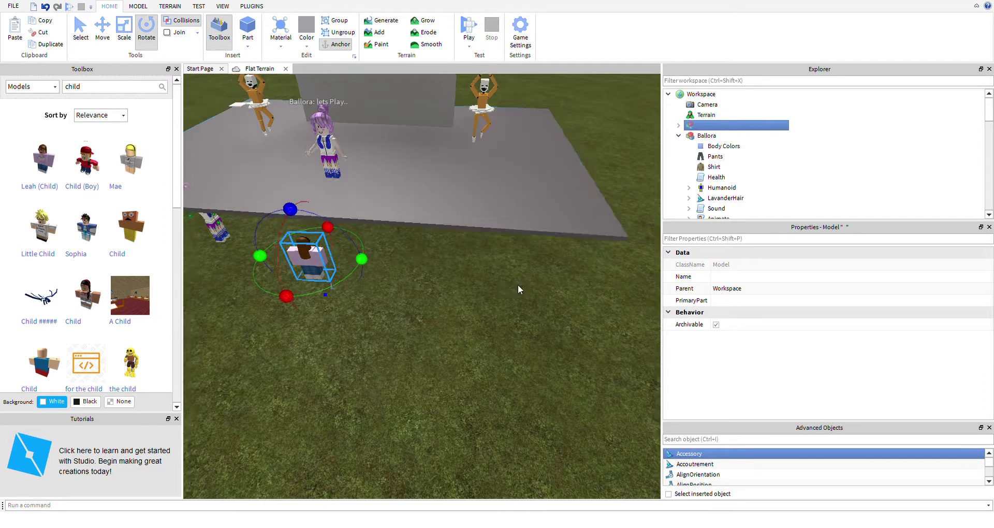
key("w")
- Filter the Explorer for "head", select the child model's Head part and try to rotate it
left_click(682, 85)
left_click(682, 81)
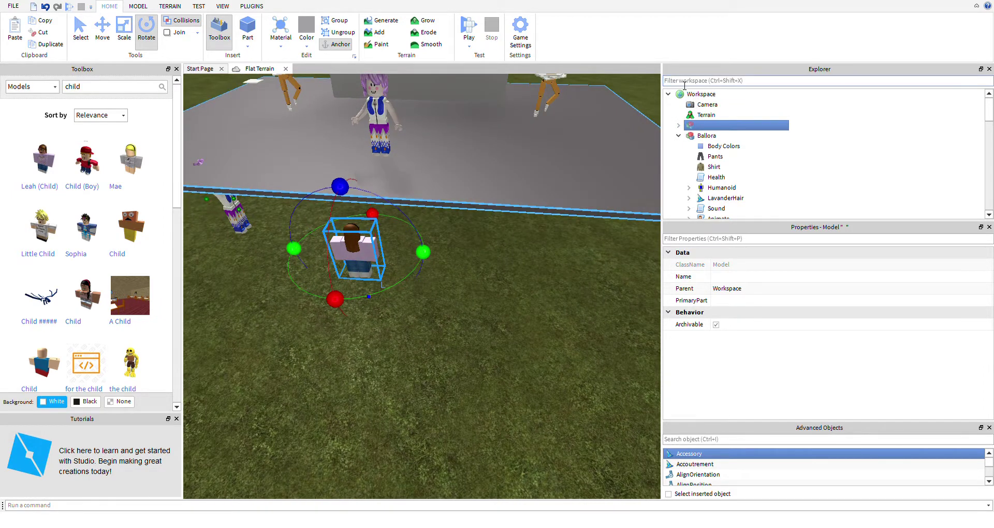
type("head")
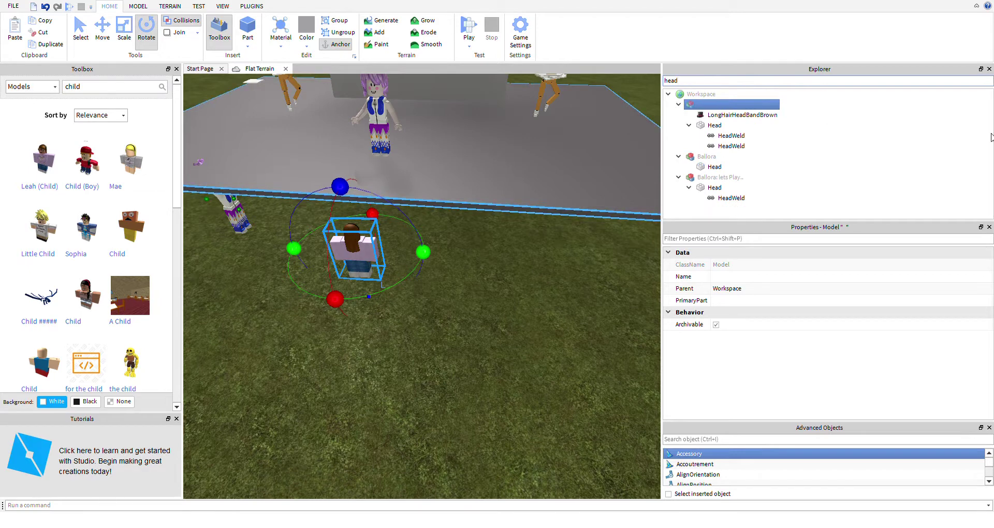
left_click(735, 126)
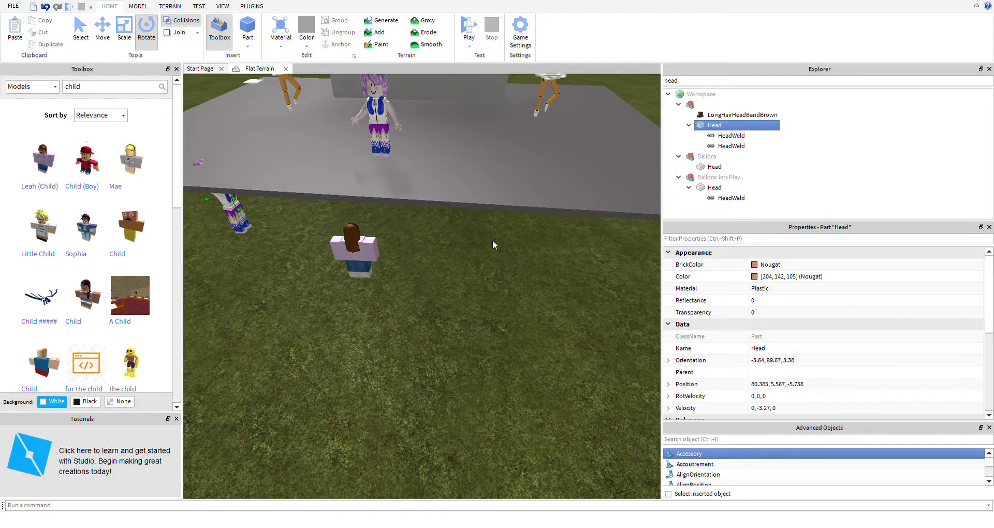
left_click(488, 269)
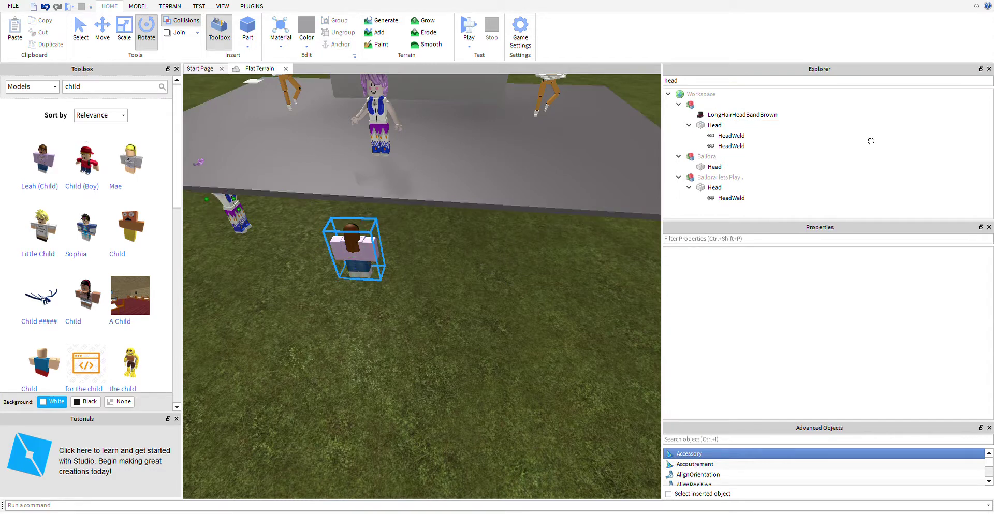
left_click(714, 130)
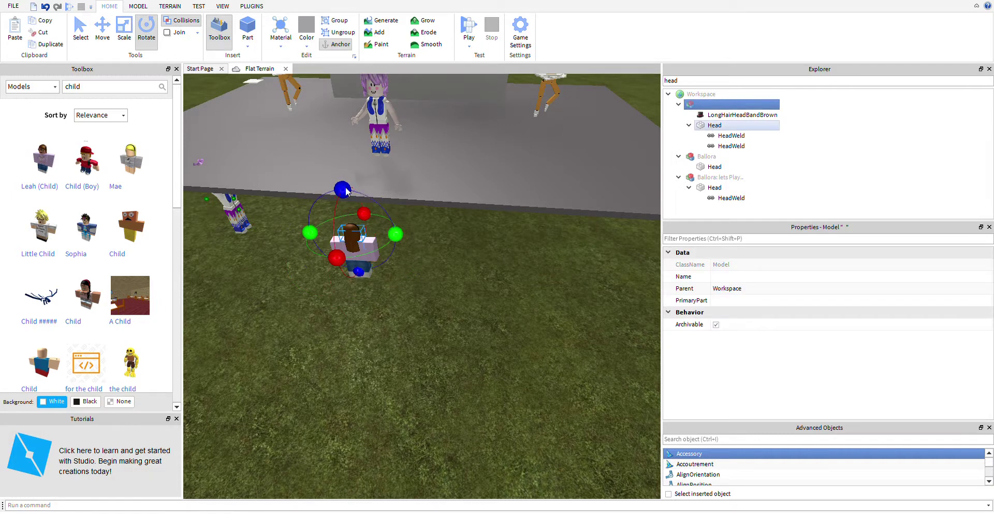
left_click(340, 238)
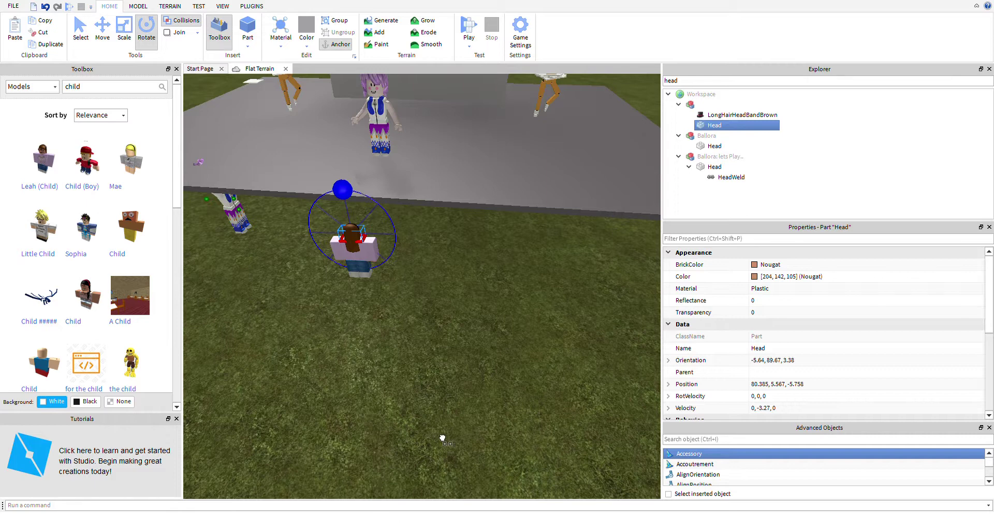
left_click_drag(443, 438, 407, 346)
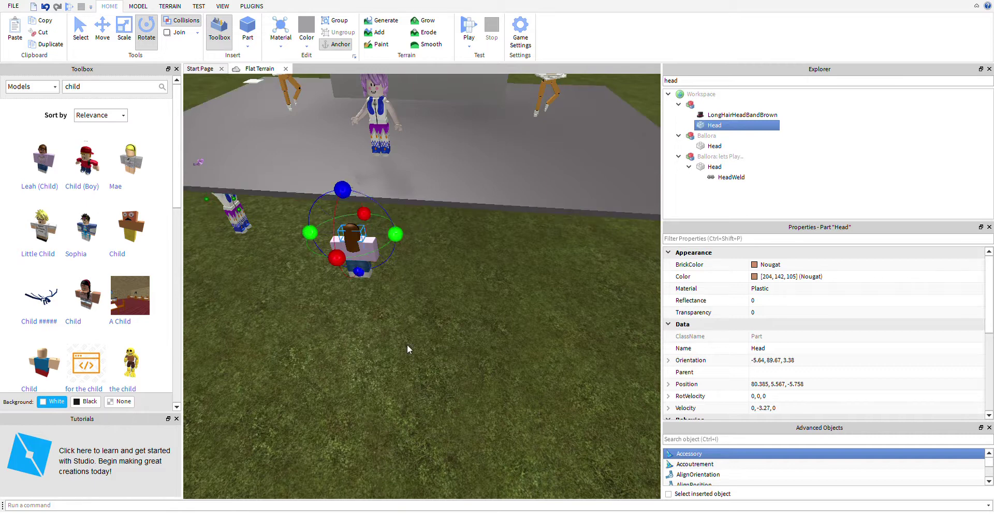
- Shift the whole child model sideways on the grass, return it to its previous spot and clear the selection
left_click(377, 294)
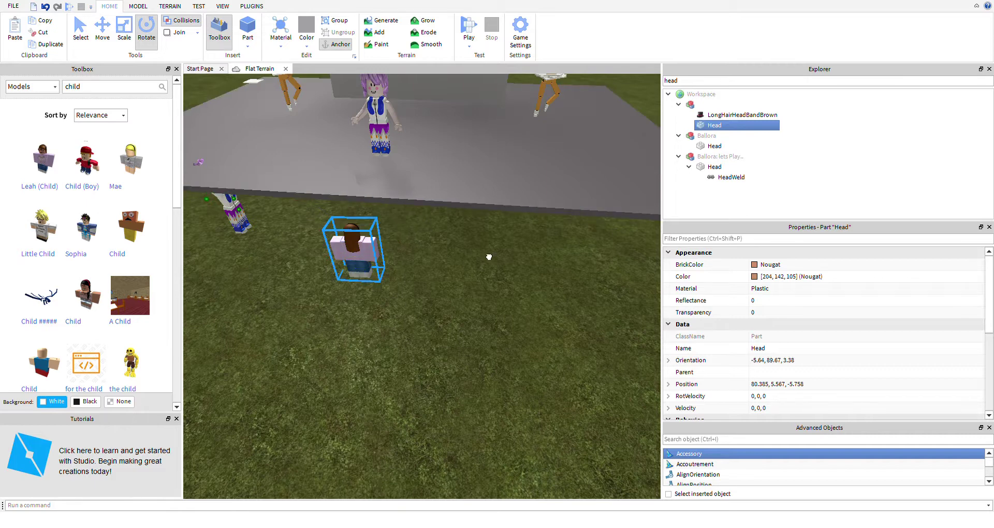
left_click_drag(476, 300, 435, 283)
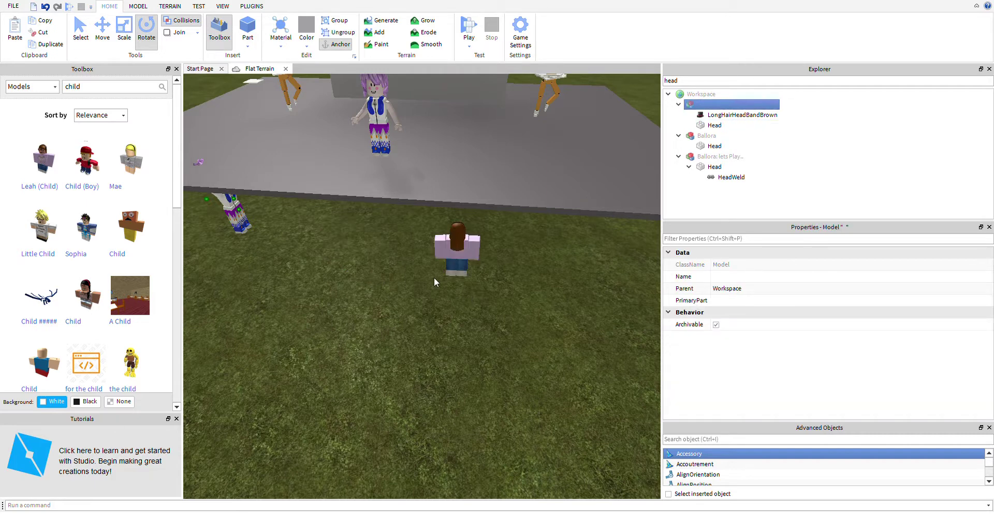
left_click(483, 269)
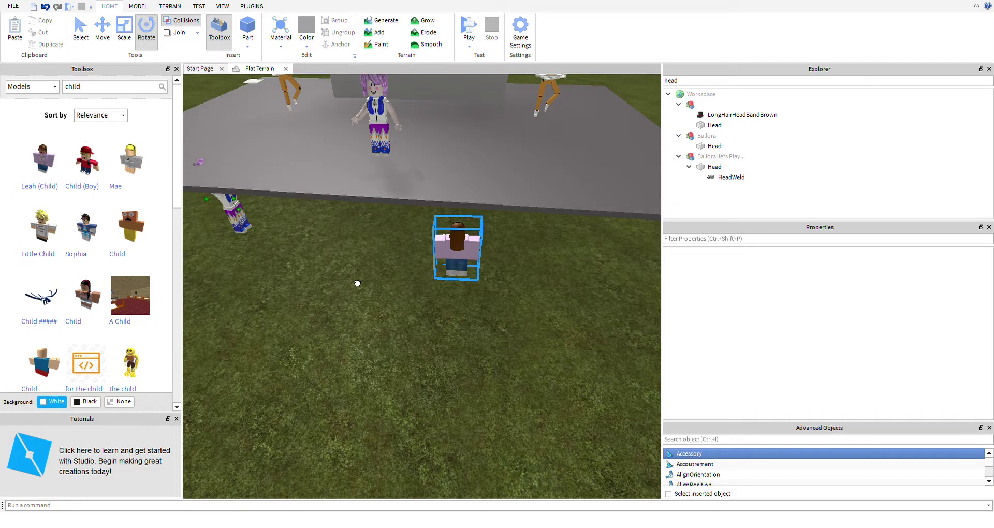
left_click_drag(358, 283, 397, 294)
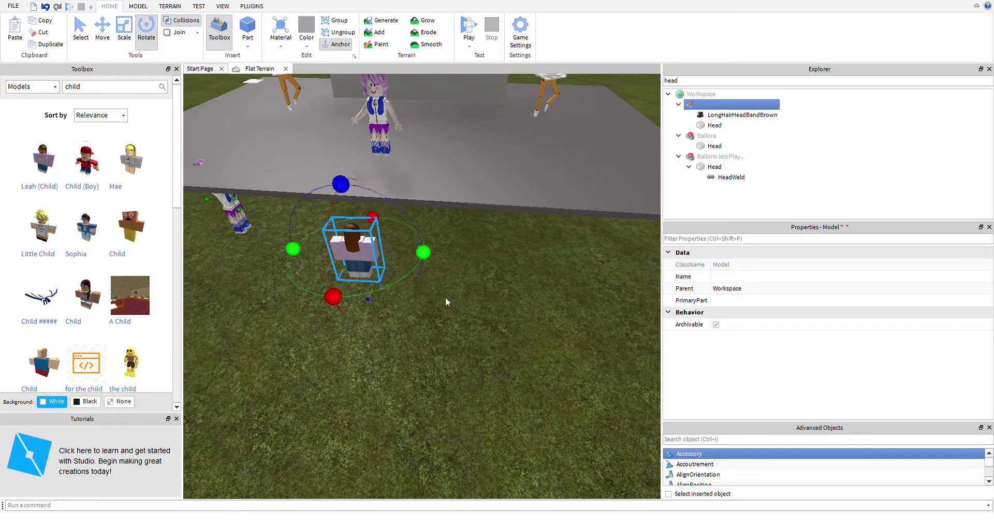
left_click(447, 300)
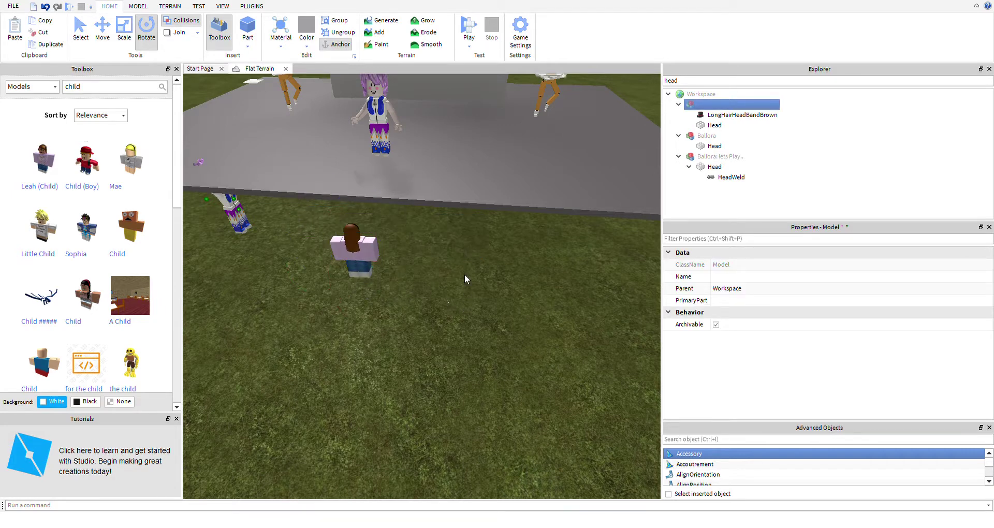
- Move the child model far out across the grass, away from the "Ballora" model standing off the floor
key("w")
mouse_move(464, 275)
right_mouse_down()
mouse_move(460, 267)
mouse_move(459, 276)
right_mouse_up()
key("d")
key("a")
key("d")
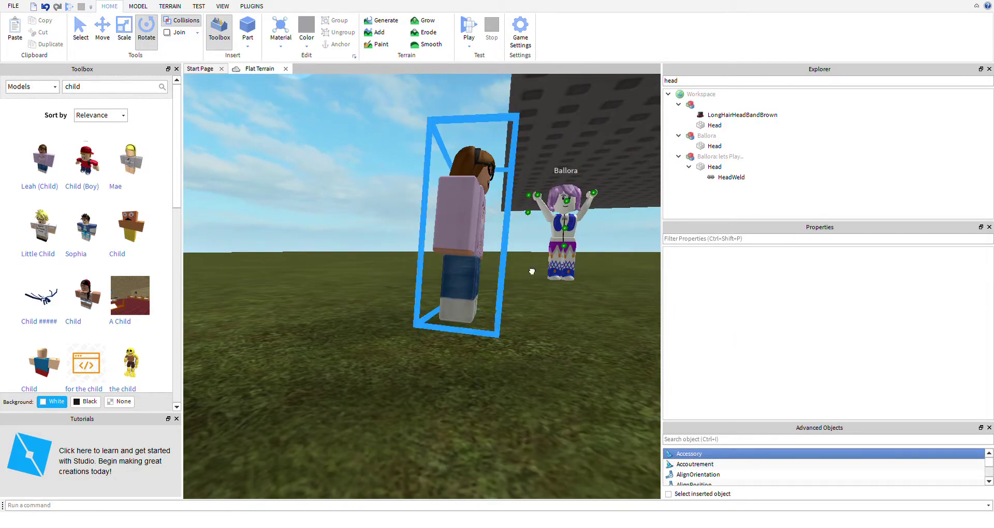
left_click_drag(532, 271, 570, 264)
mouse_move(570, 264)
right_mouse_down()
mouse_move(589, 269)
mouse_move(575, 264)
right_mouse_up()
key("a")
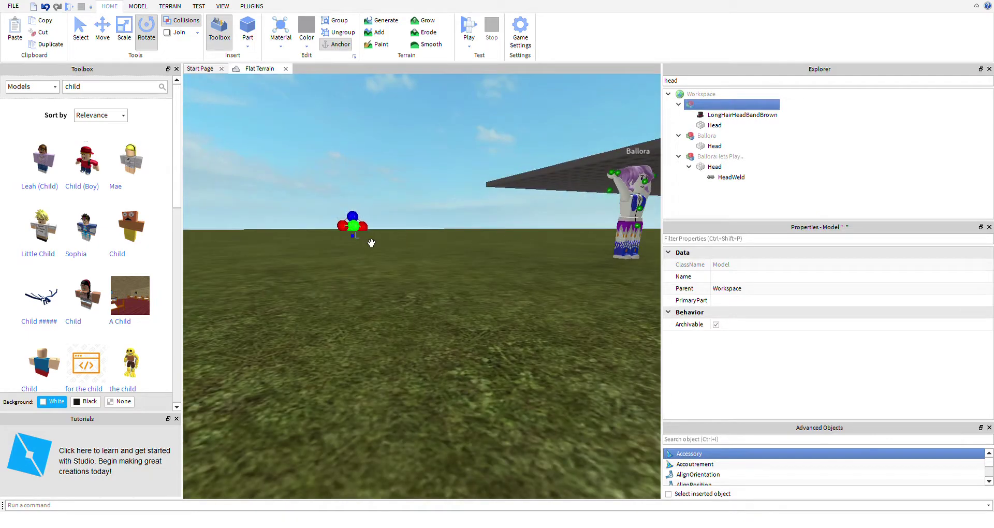
left_click_drag(371, 244, 361, 210)
key("d")
key("q")
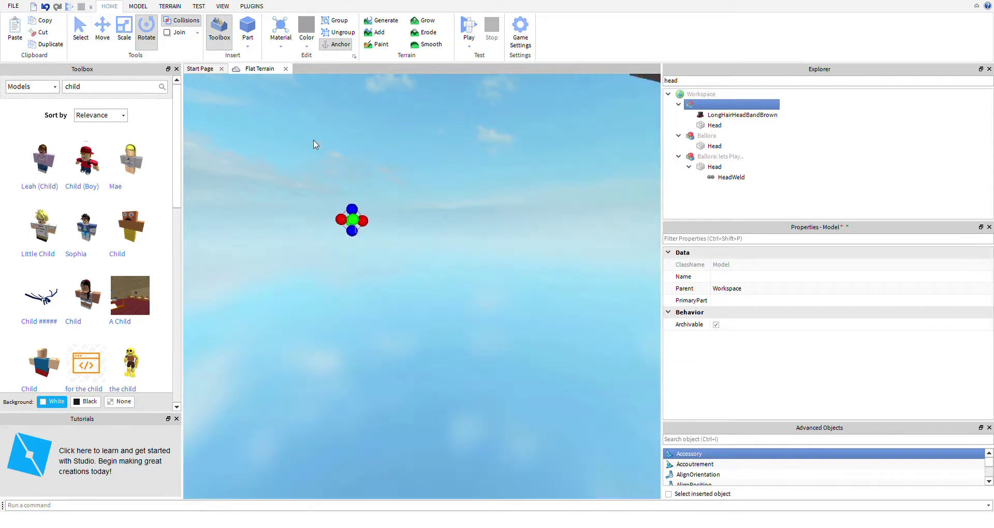
- Bring the child model back onto the grass near the floor slab and view it from the front
right_click_drag(314, 145, 361, 261)
left_click_drag(353, 293, 453, 344)
right_click_drag(461, 344, 453, 343)
left_click_drag(453, 344, 452, 344)
right_click_drag(453, 343, 452, 344)
key("w")
left_click_drag(452, 345, 451, 345)
right_click_drag(451, 344, 452, 344)
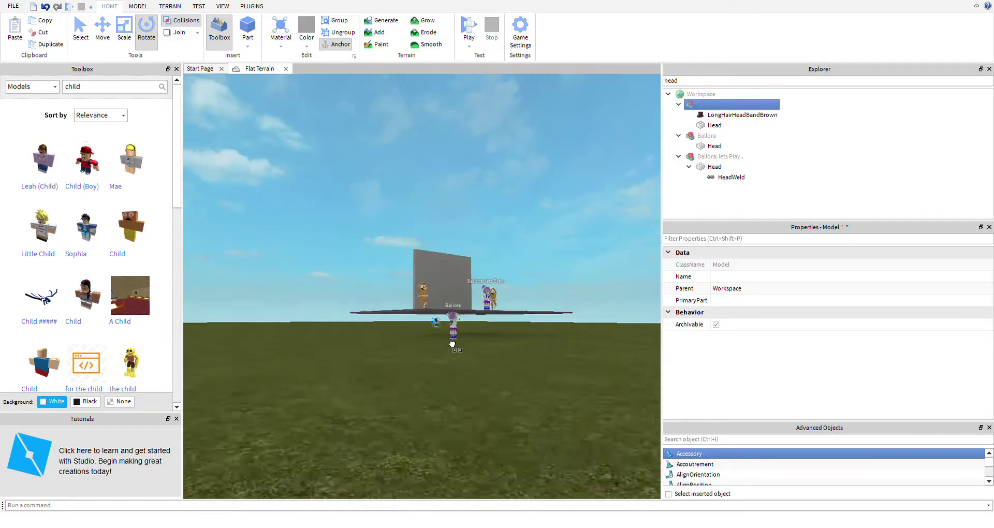
left_click_drag(451, 344, 451, 345)
right_click_drag(451, 344, 451, 345)
left_click_drag(451, 345, 452, 345)
right_click_drag(451, 345, 452, 345)
key("w")
left_click_drag(452, 345, 513, 416)
key("s")
right_click_drag(433, 218, 433, 217)
key("a")
- Try again to rotate only the child model's Head part, using the different Rotate handles
left_click(726, 128)
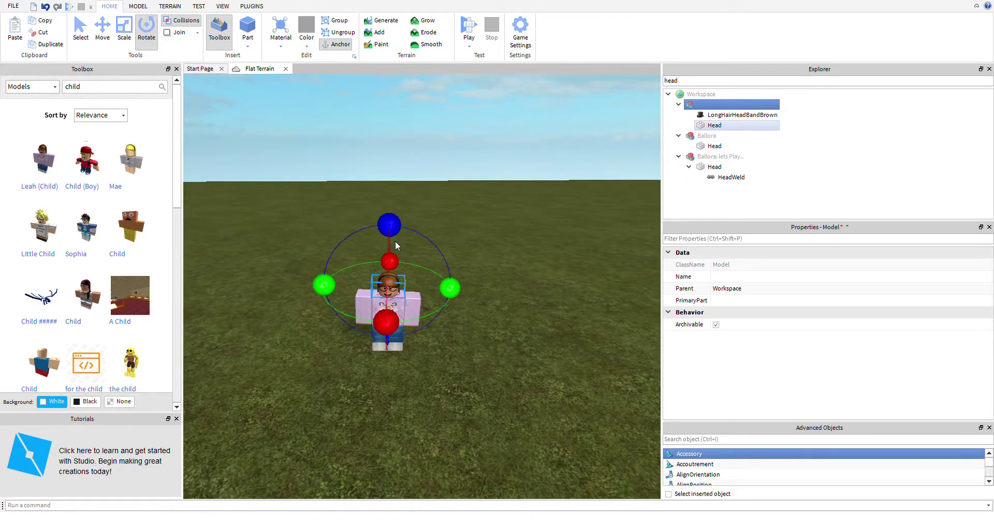
left_click_drag(390, 323, 390, 288)
left_click_drag(388, 227, 400, 266)
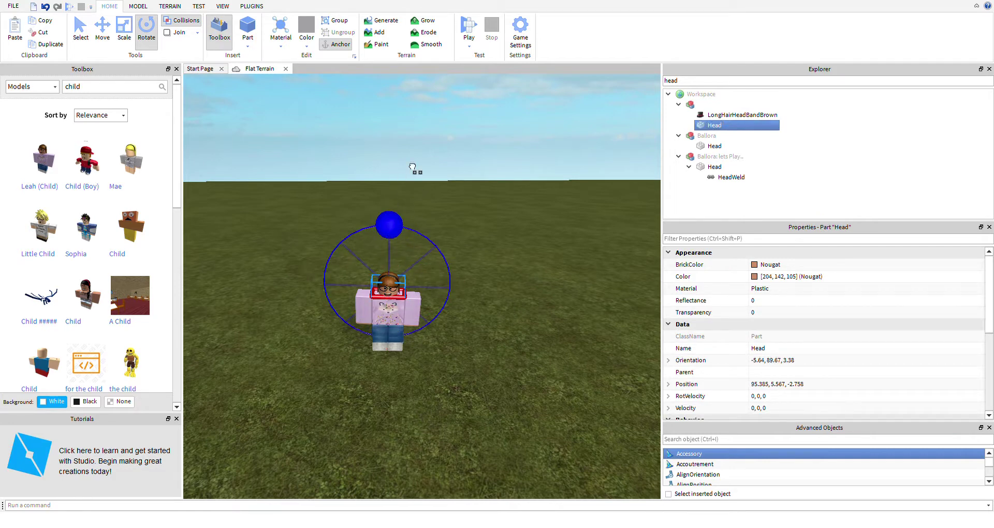
left_click_drag(412, 168, 400, 253)
left_click_drag(324, 284, 497, 340)
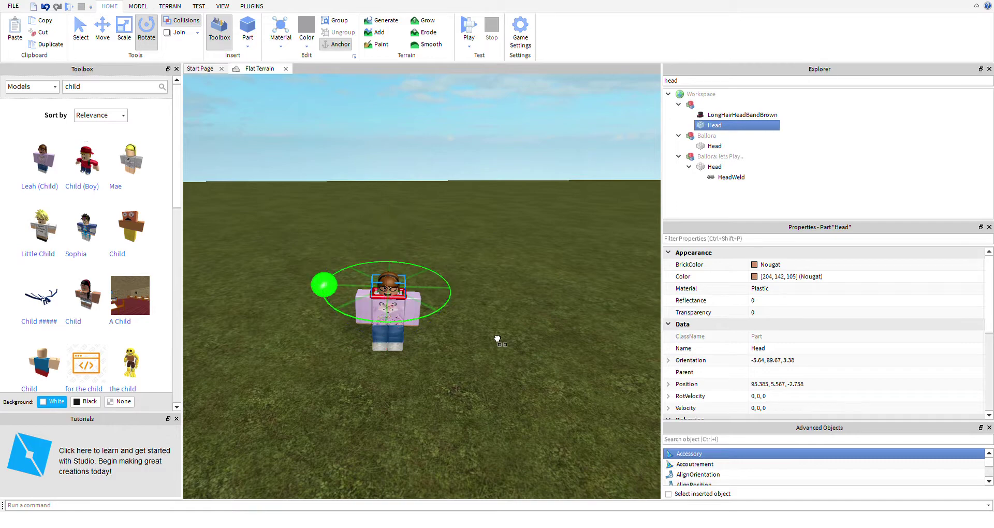
left_click_drag(205, 375, 205, 375)
- Select the child model's Left Arm part and undo the last change
right_click_drag(541, 301, 545, 269)
scroll(536, 300, "down", 3)
scroll(535, 300, "up", 3)
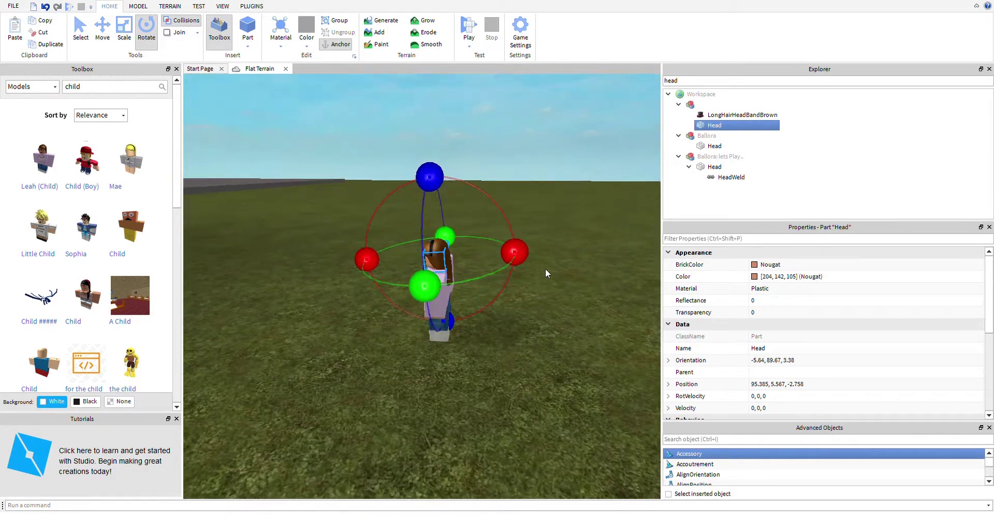
left_click(436, 282)
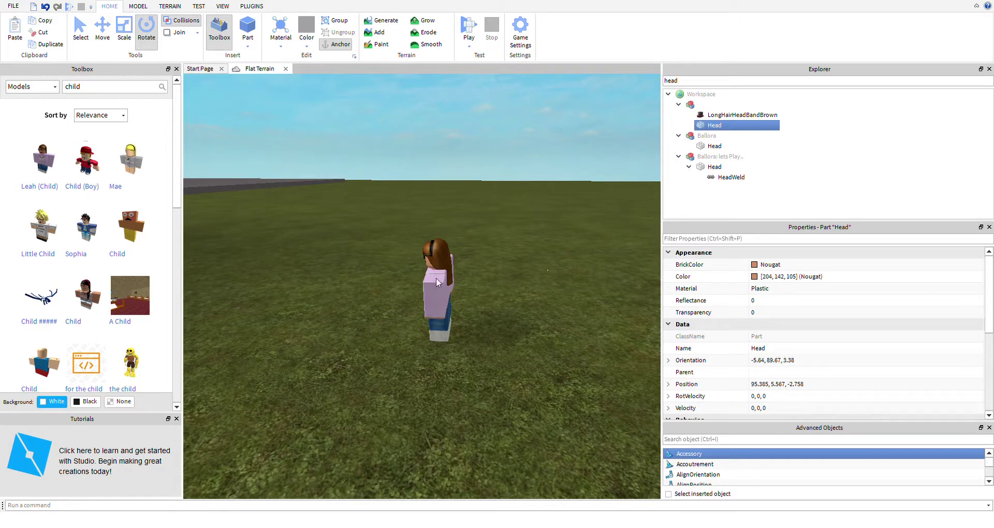
left_click(730, 127, "ctrl")
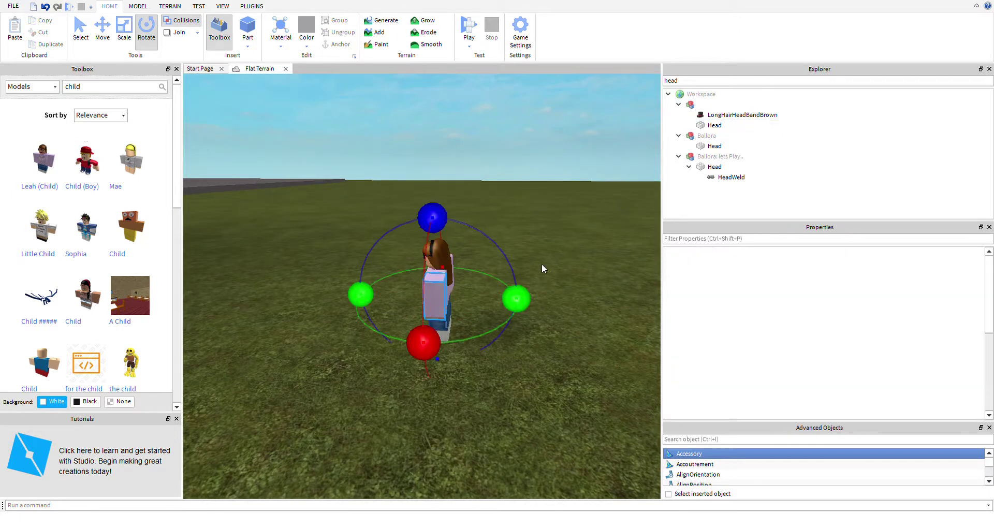
key("ctrl+z")
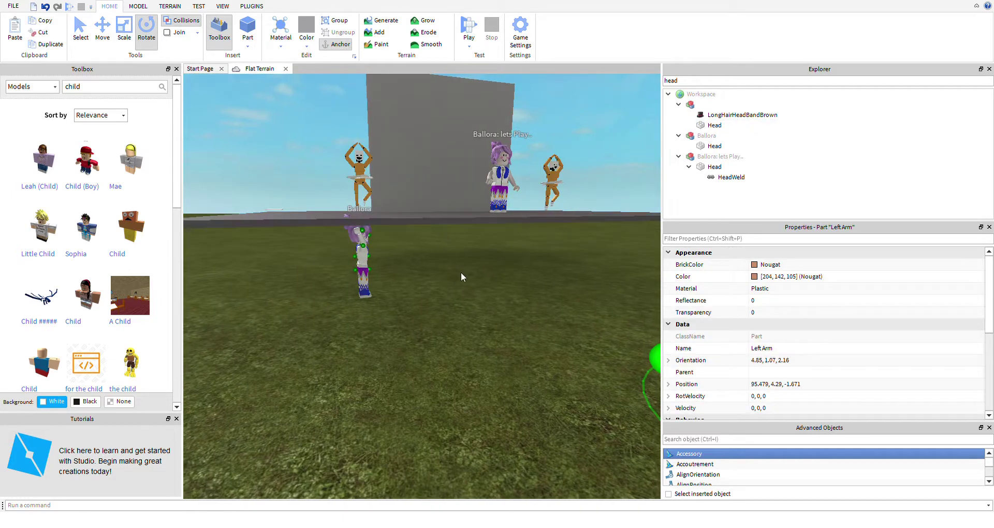
- Move the whole child model onto the edge of the floor slab beside the "Ballora: lets Play.." model with the Select tool
right_click_drag(462, 275, 484, 309)
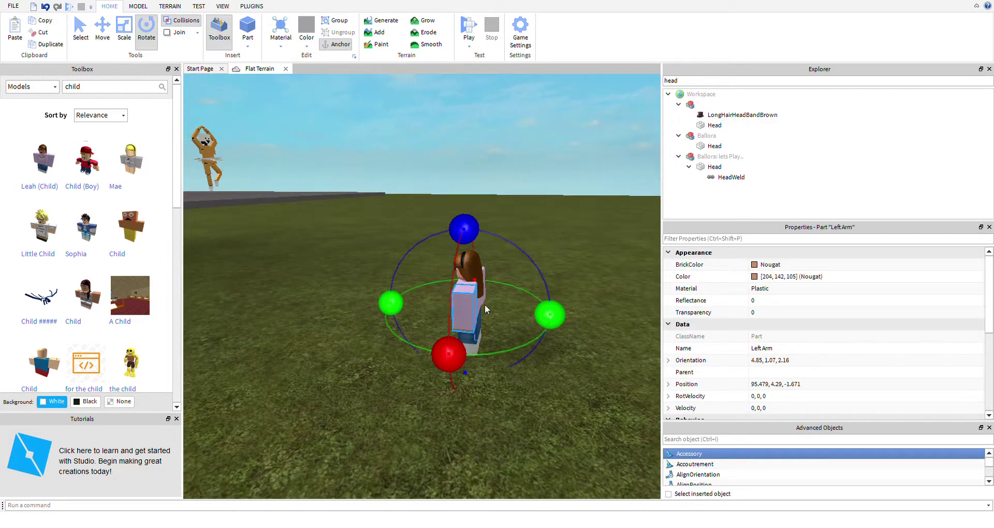
left_click(106, 22)
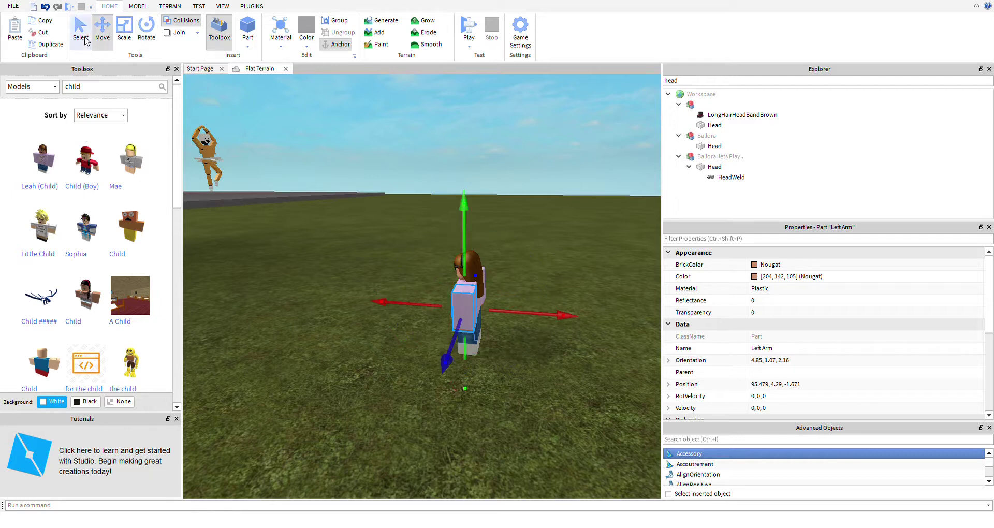
left_click(80, 30)
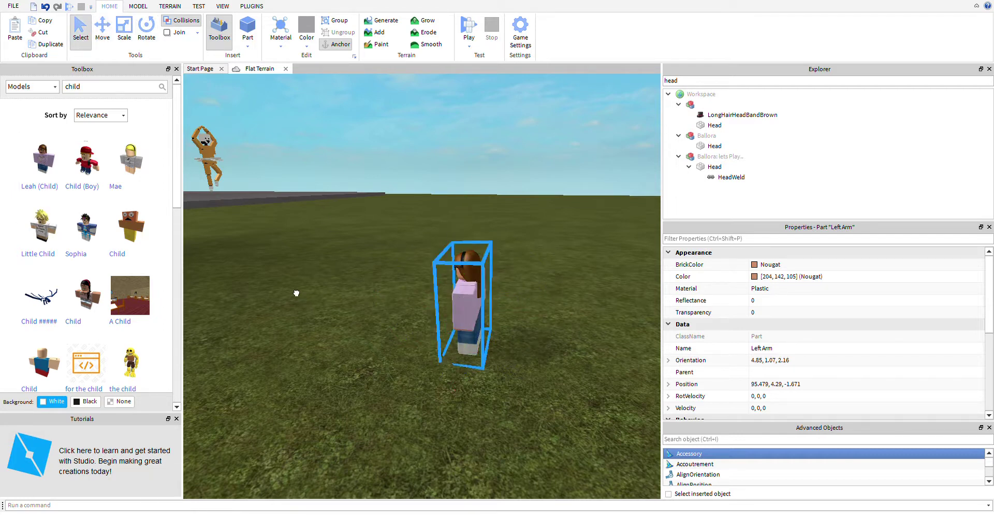
left_click_drag(296, 293, 559, 433)
key("d")
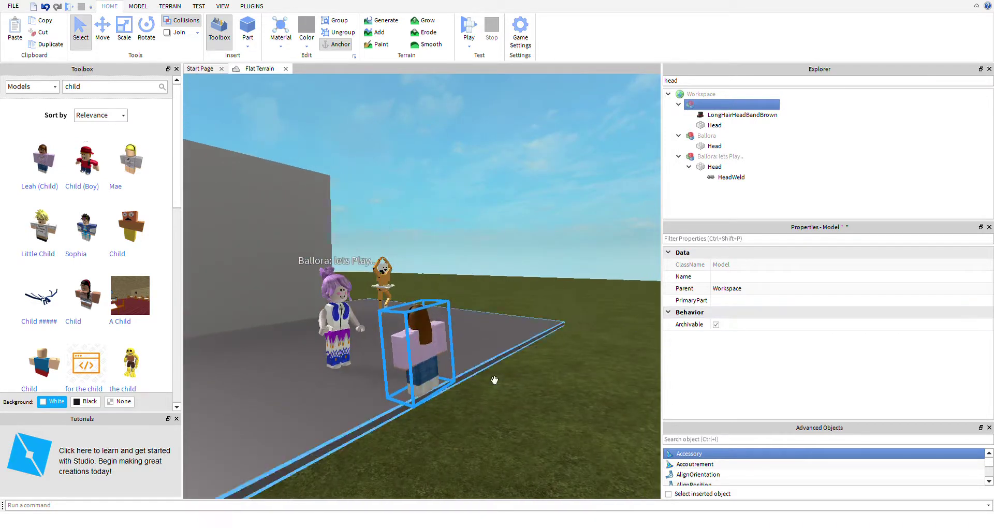
- Rename the child model to "0:"
left_click(733, 279)
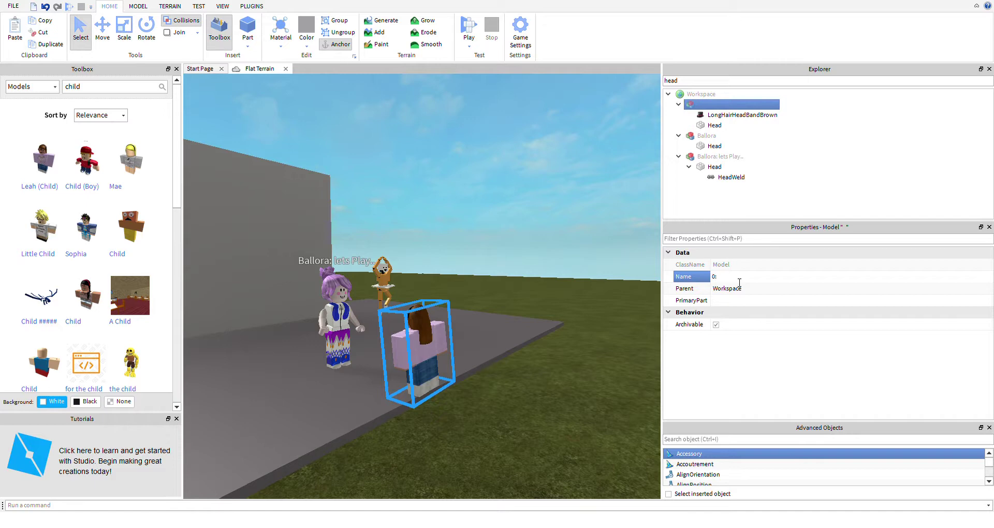
key("Return")
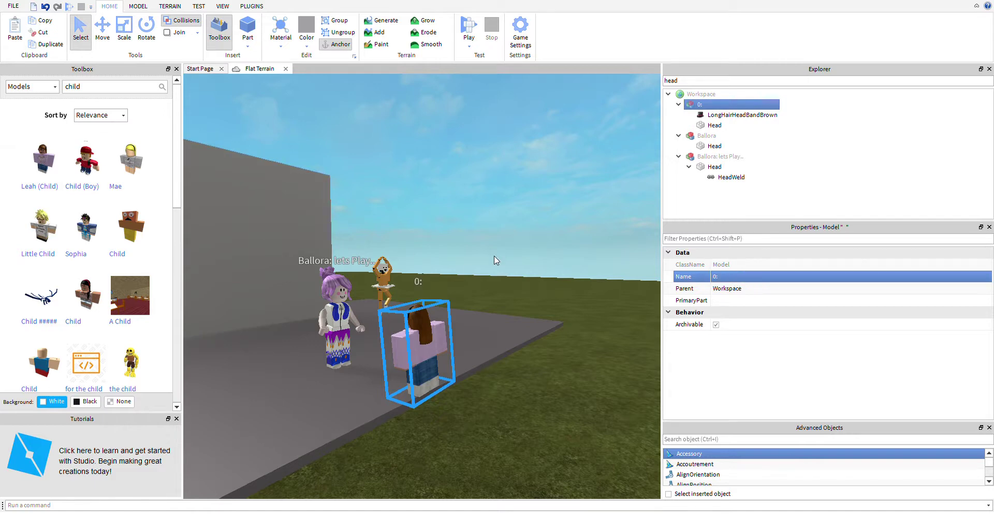
- Examine the arrangement of the child, Ballora and Minireena models on the floor from several angles
mouse_move(495, 257)
right_mouse_down()
mouse_move(510, 271)
mouse_move(495, 259)
right_mouse_up()
scroll(495, 256, "up", 3)
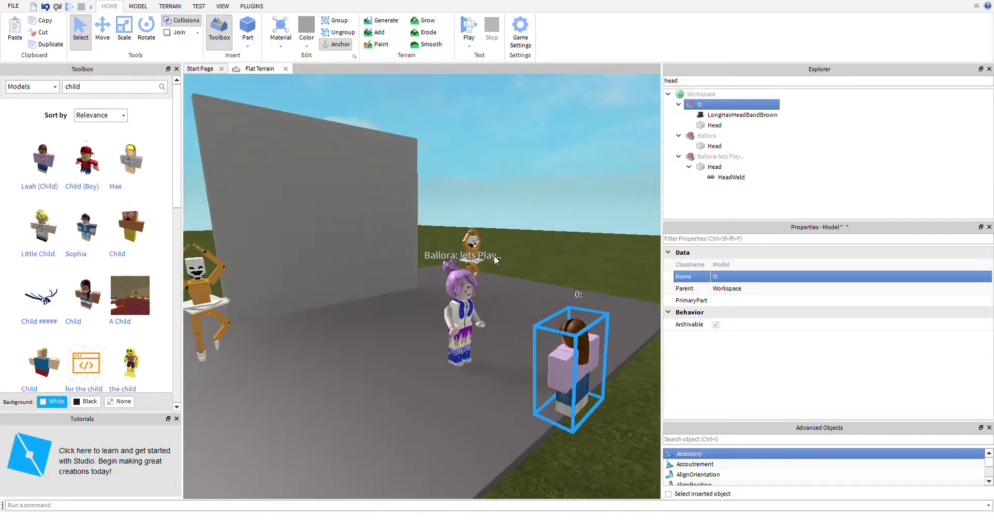
key("w")
key("a")
scroll(495, 256, "down", 4)
key("d")
scroll(495, 256, "up", 2)
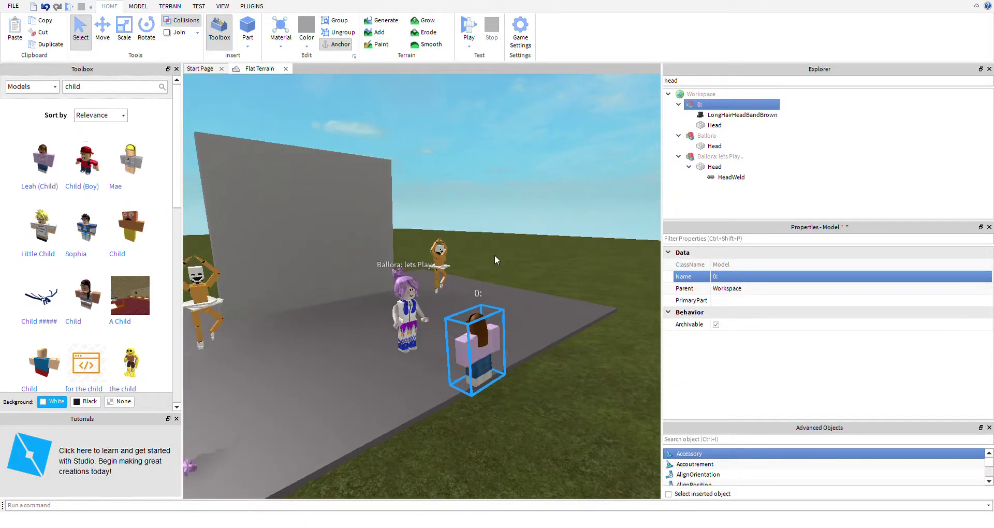
scroll(494, 257, "up", 3)
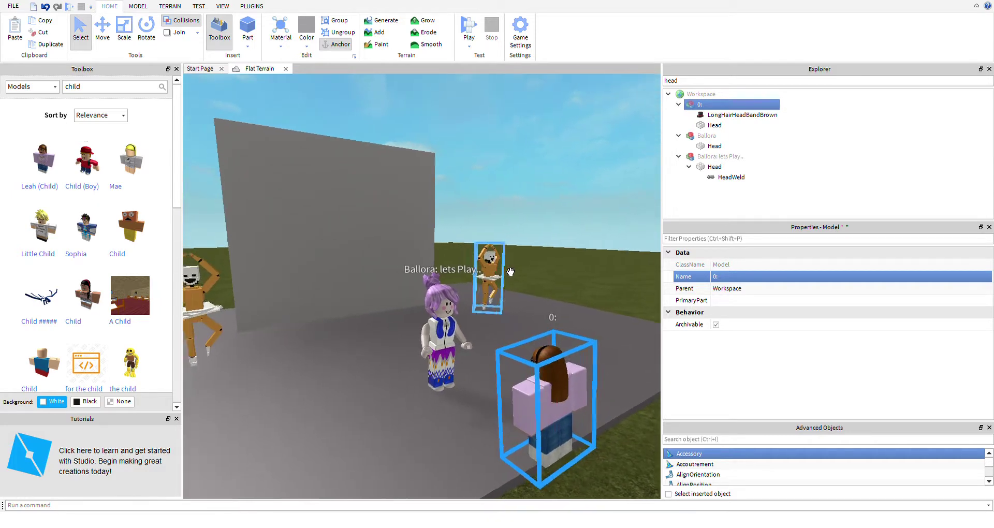
right_click_drag(510, 272, 505, 272)
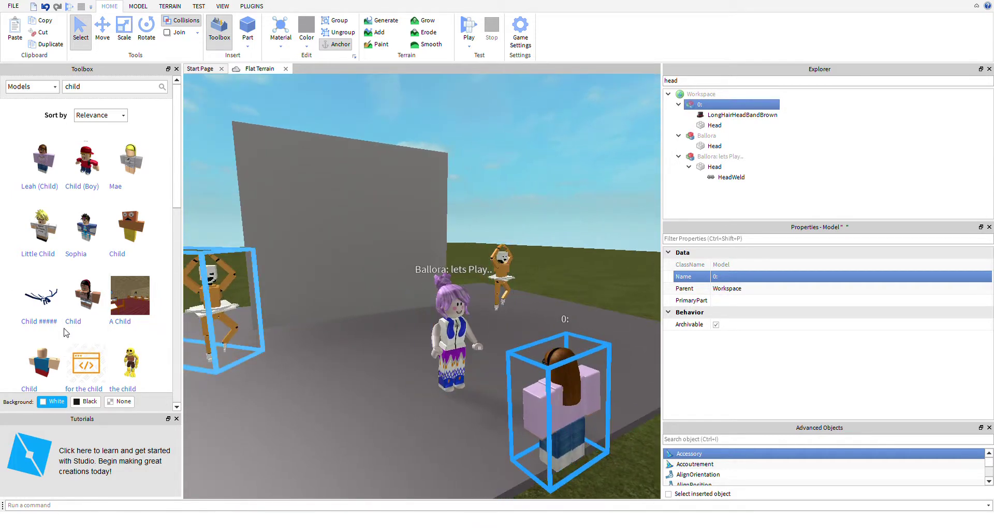